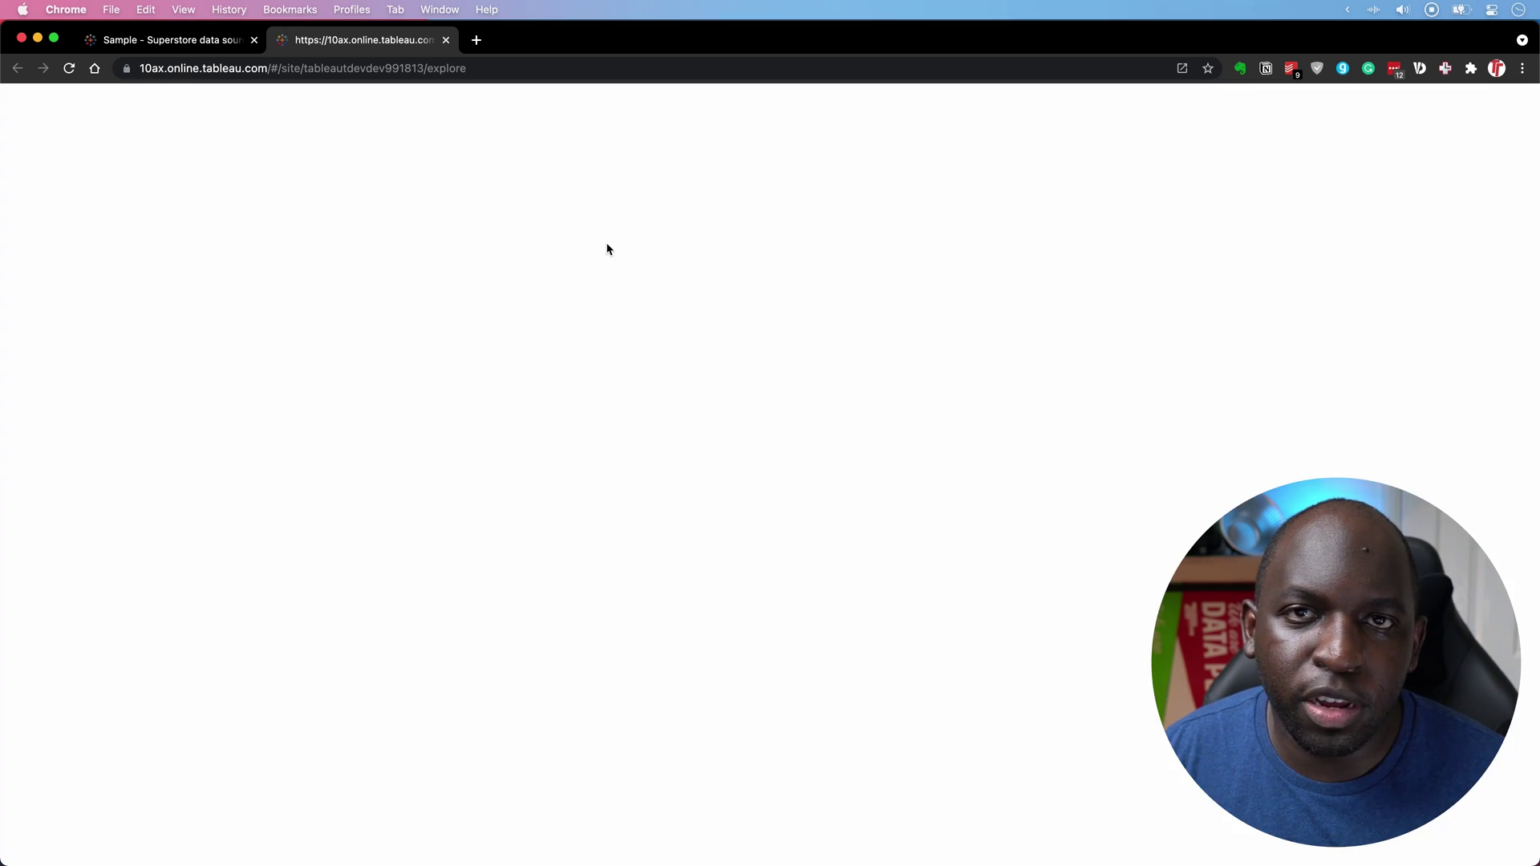
List all data sources on the site and open Superstore Datasource.
{"action": "left_click", "coordinate": [416, 162]}
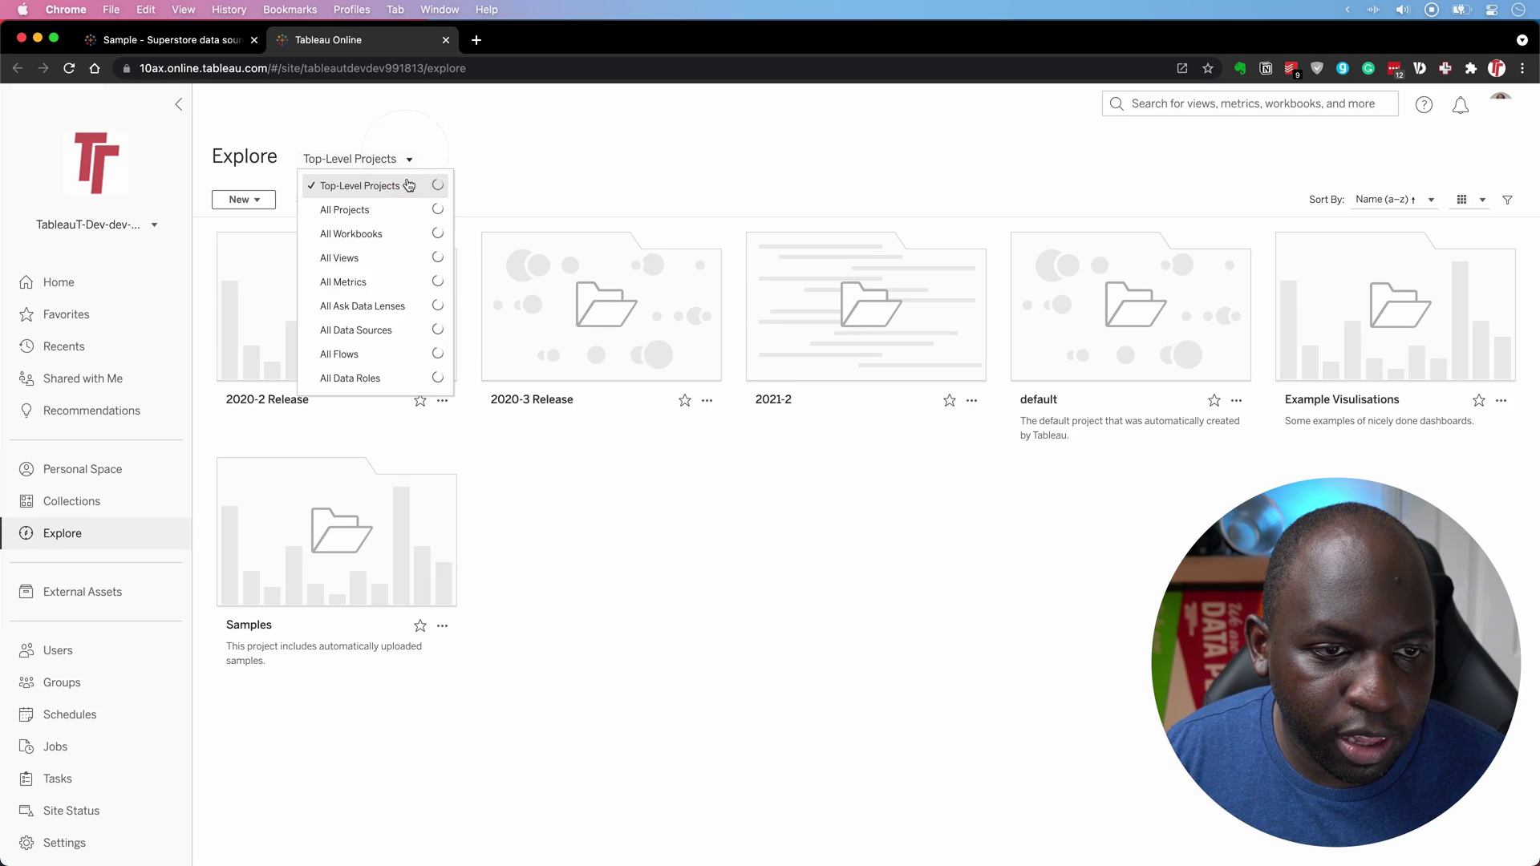
{"action": "left_click", "coordinate": [411, 331]}
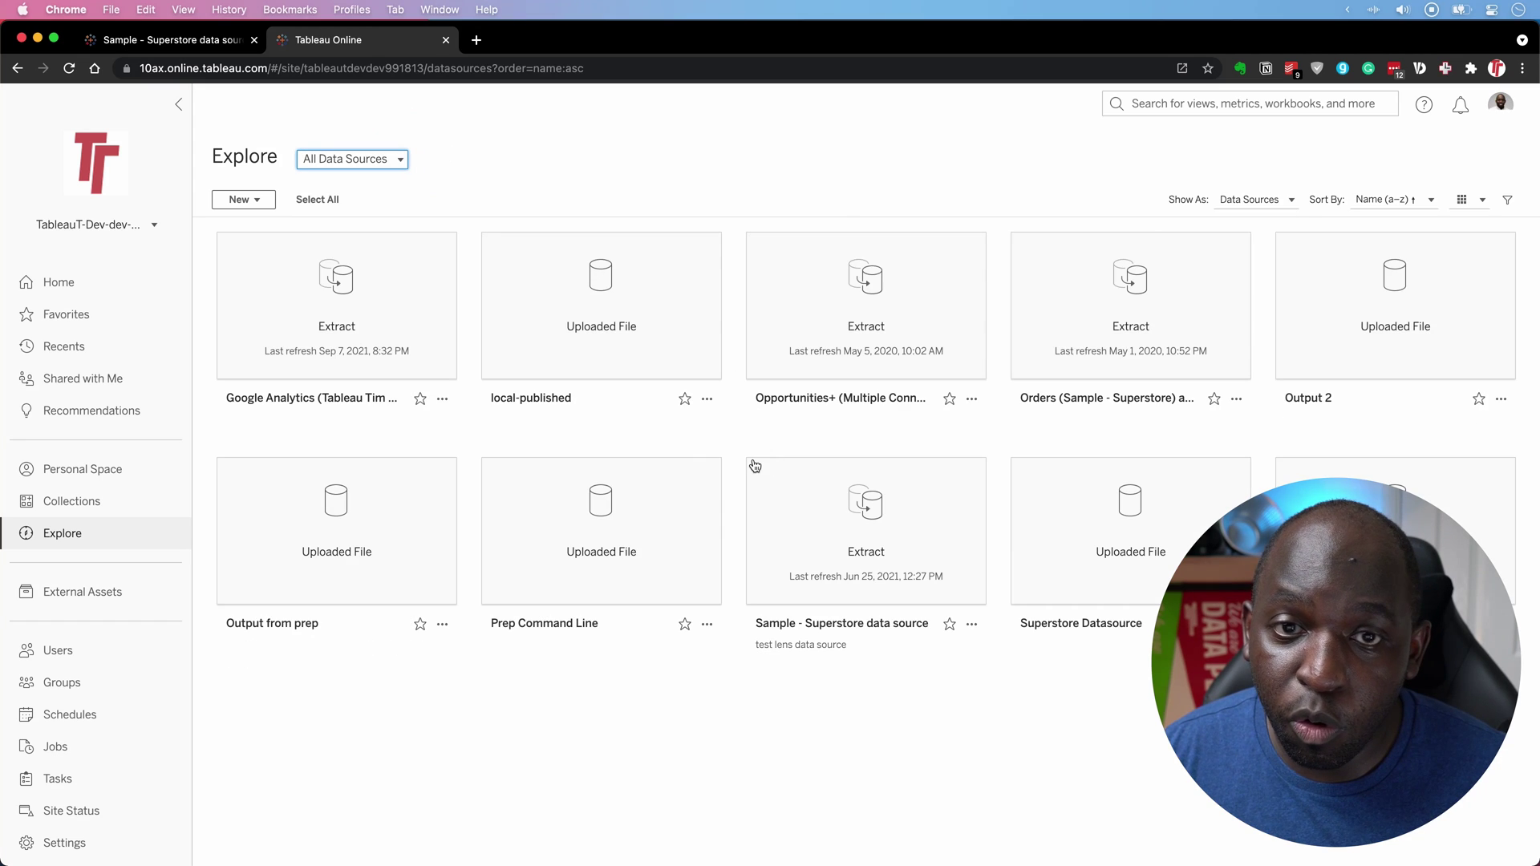
{"action": "left_click", "coordinate": [1167, 541]}
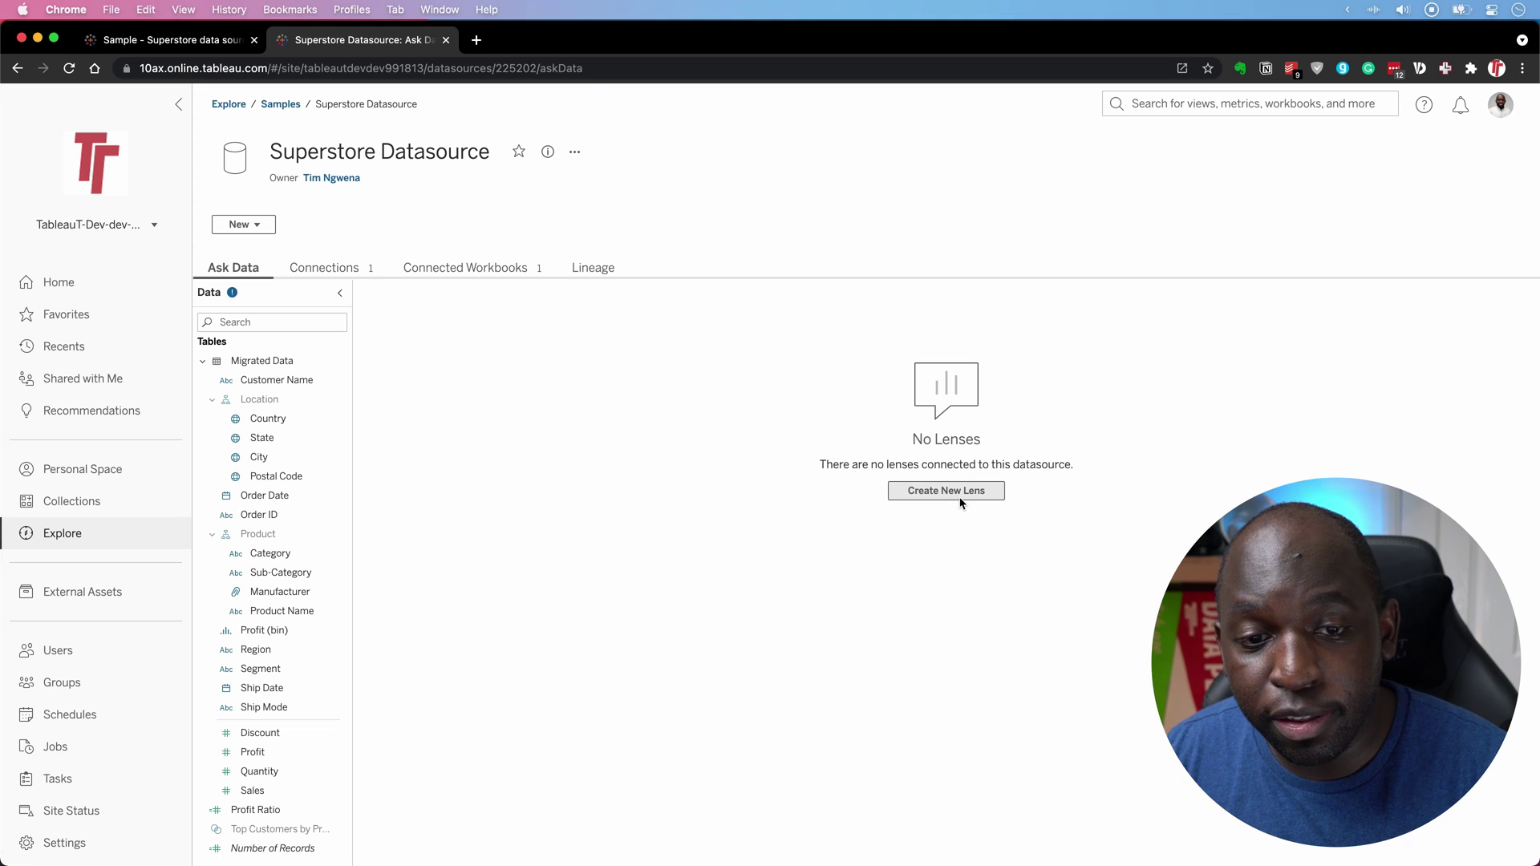
{"action": "key", "text": "ctrl"}
{"action": "left_click_drag", "start_coordinate": [689, 400], "coordinate": [252, 298]}
{"action": "key", "text": "ctrl"}
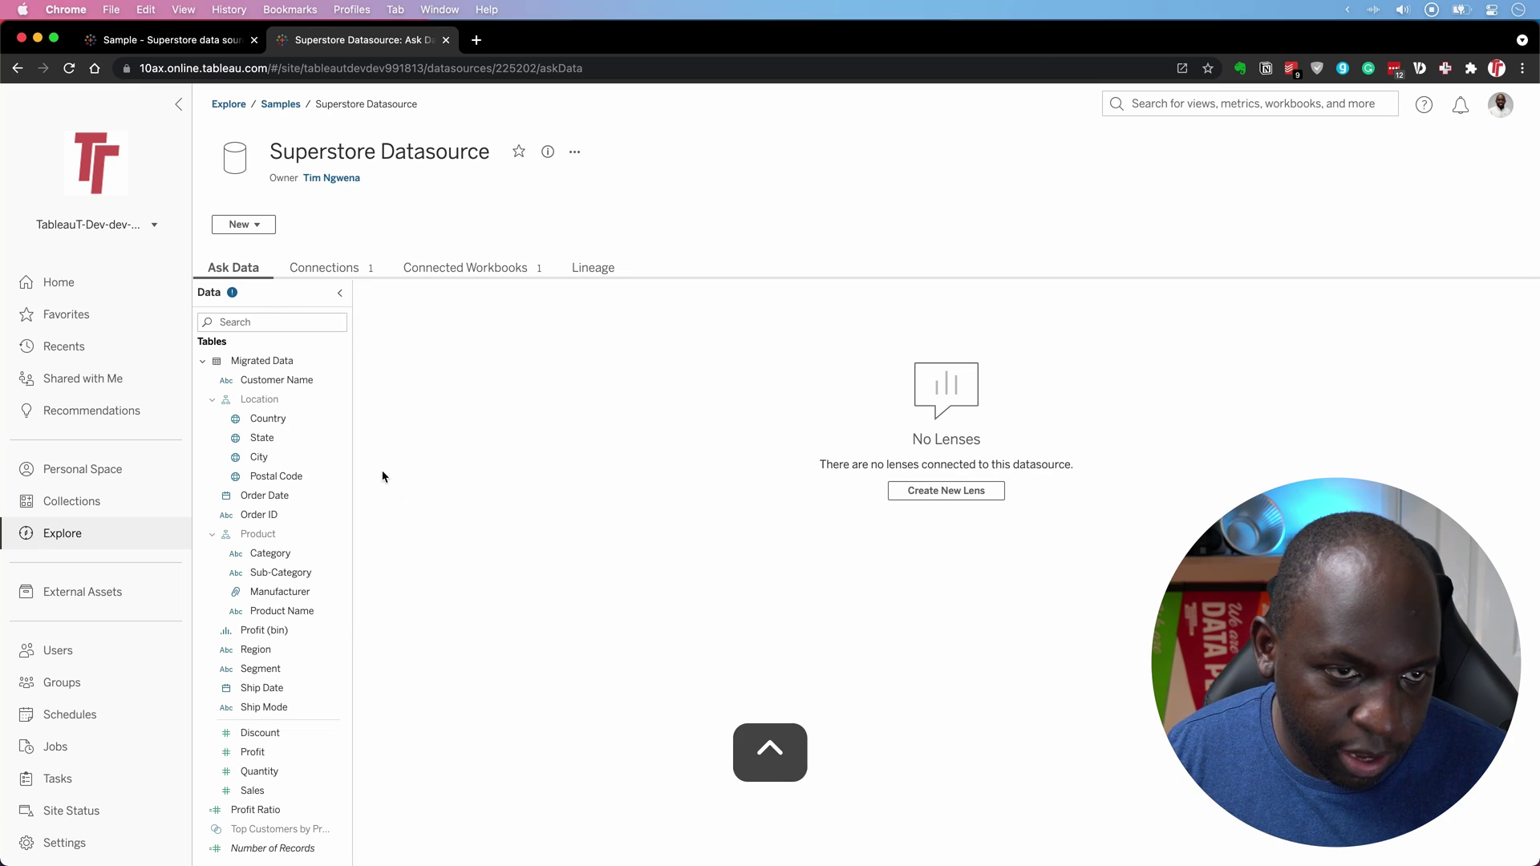
View the Ask Data indexing information for Superstore Datasource, and close its browser tab.
{"action": "left_click", "coordinate": [232, 294]}
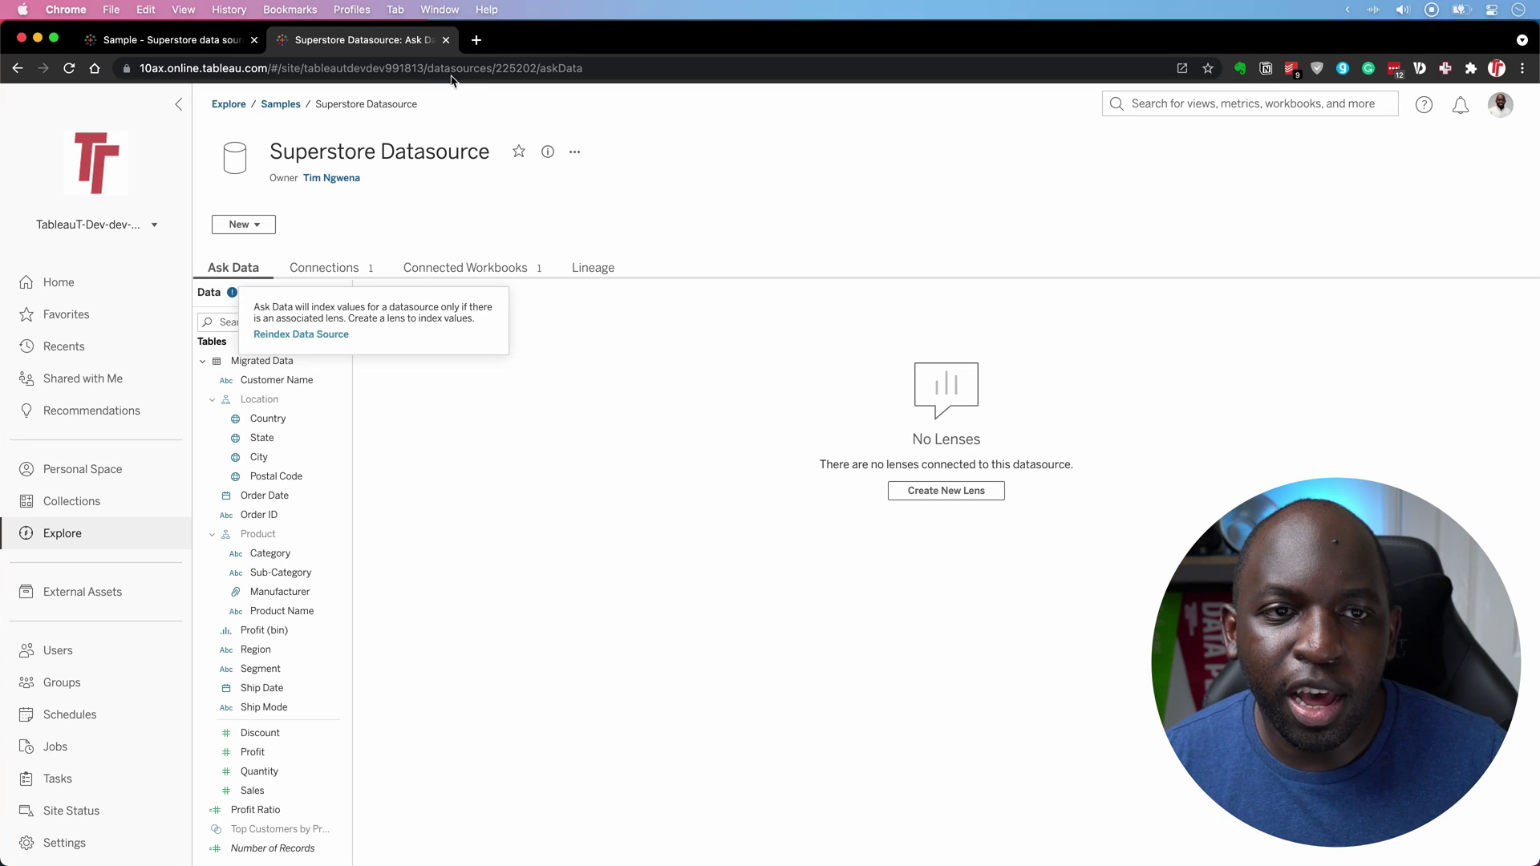
{"action": "left_click", "coordinate": [446, 40]}
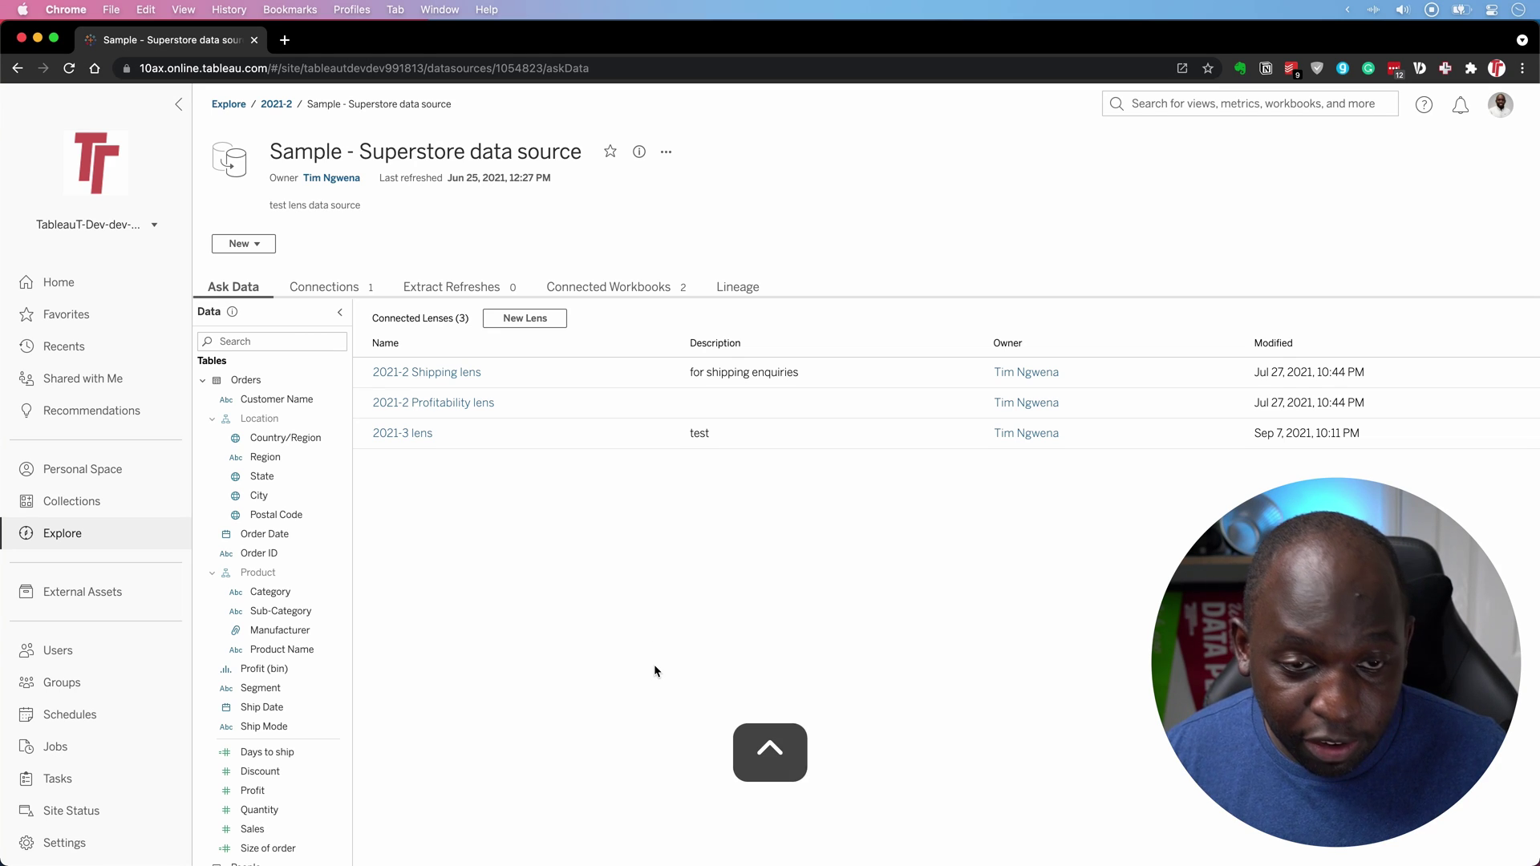
{"action": "key", "text": "ctrl+a"}
{"action": "left_click_drag", "start_coordinate": [628, 288], "coordinate": [460, 434]}
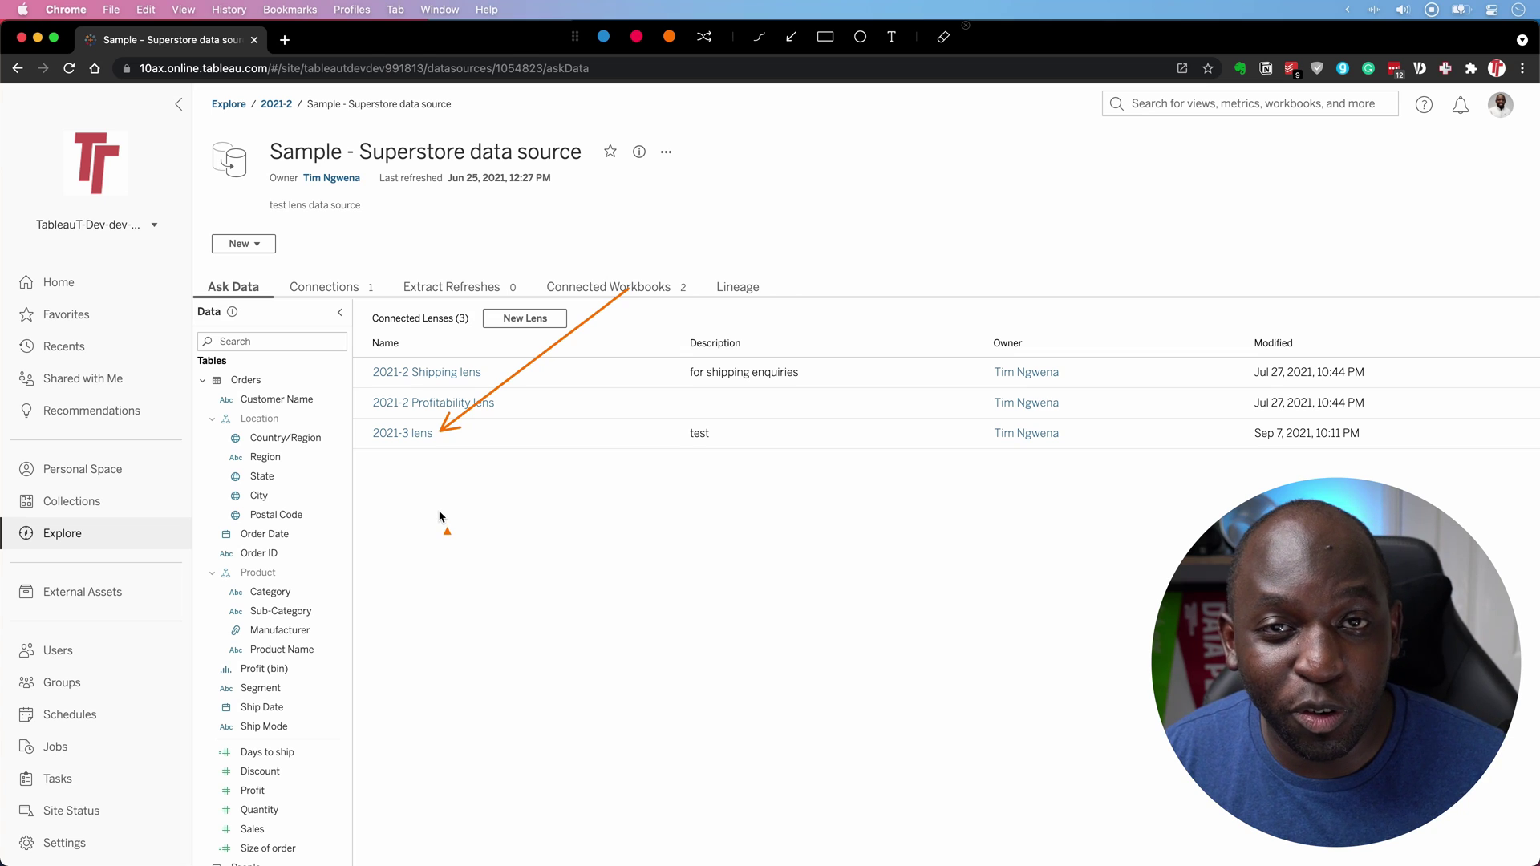
{"action": "key", "text": "Escape"}
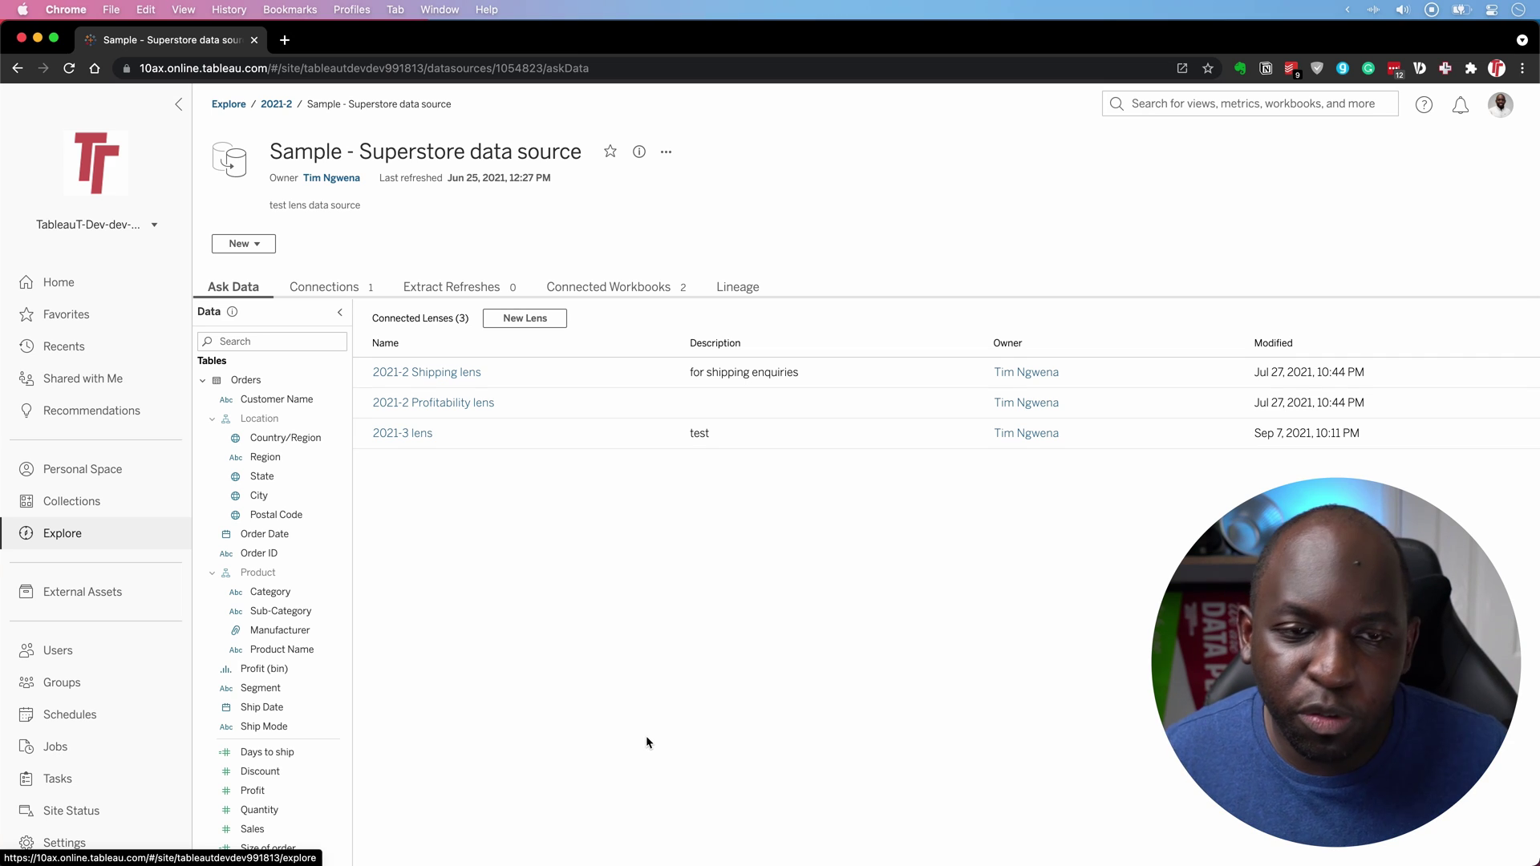
Open the 2021-2 Shipping lens and run its recommended visualization "sum of Days to ship".
{"action": "left_click", "coordinate": [447, 375]}
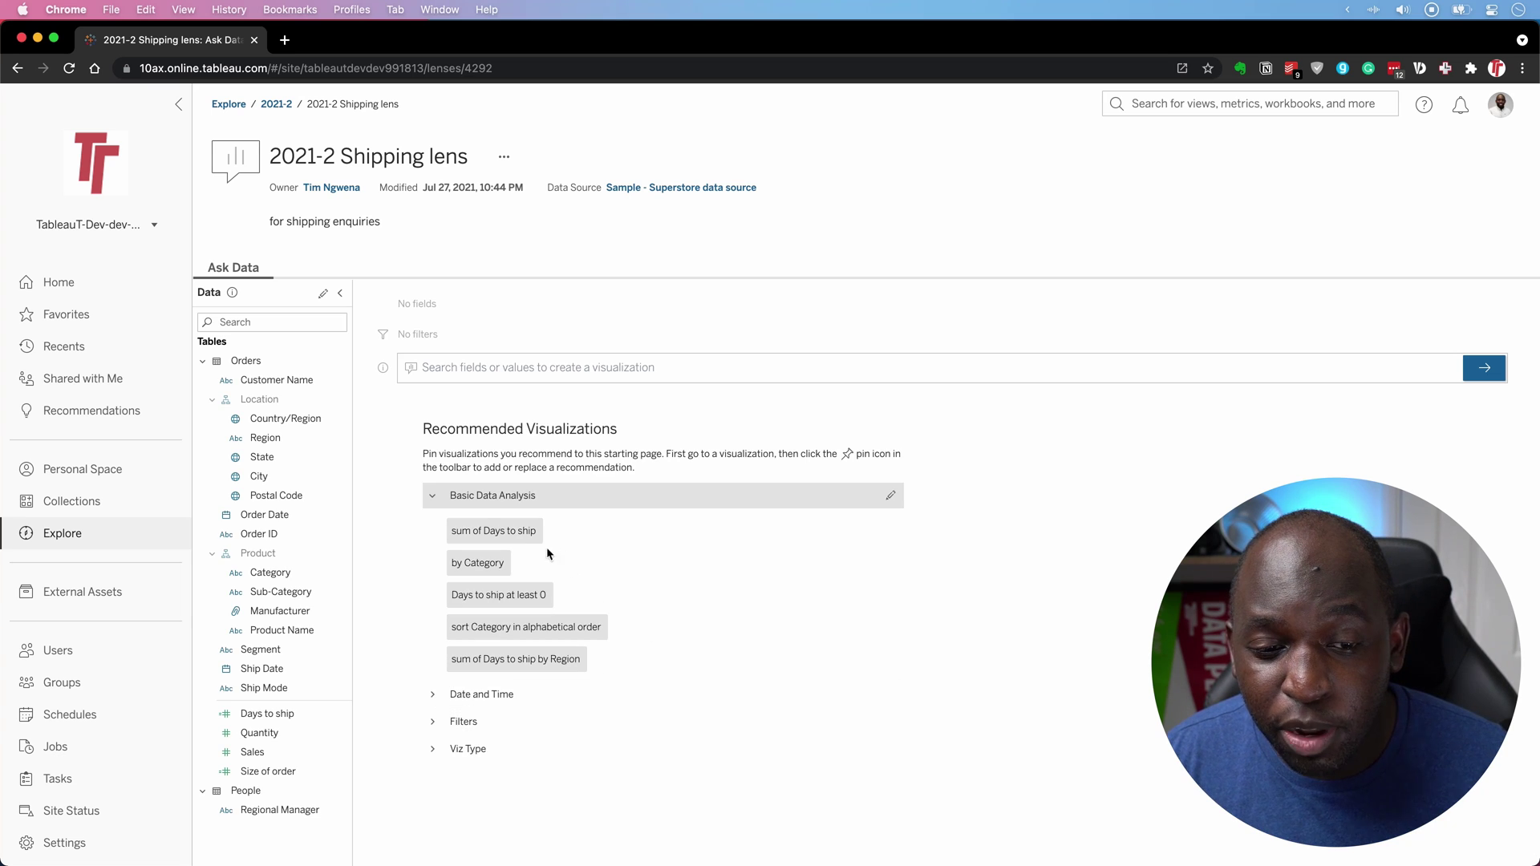
{"action": "left_click", "coordinate": [510, 543]}
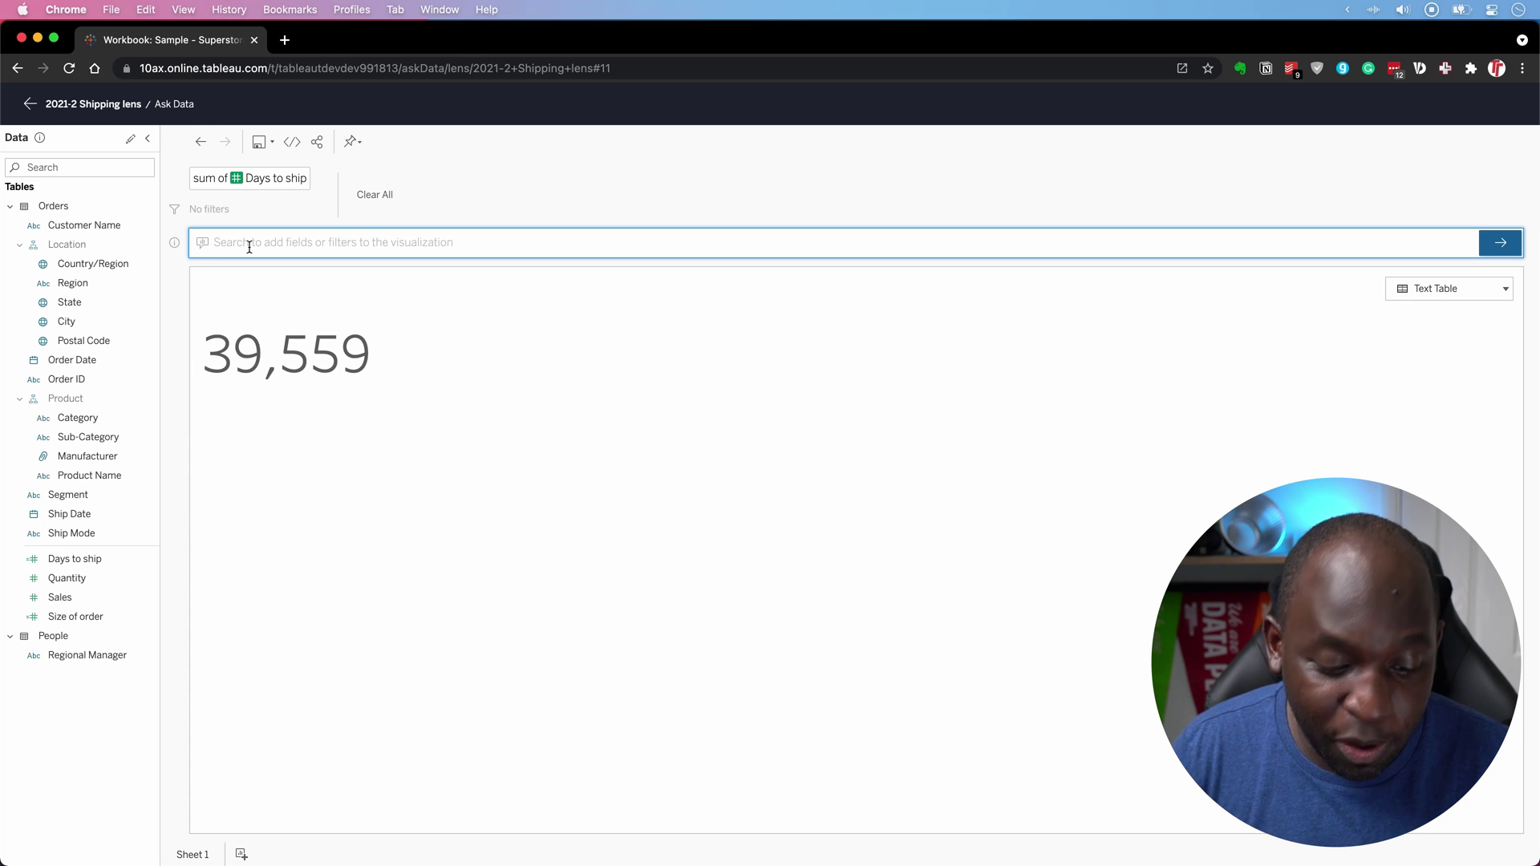
Enter the Ask Data query "please order this by region" for the Days to ship visualization.
{"action": "type", "text": "please order this b"}
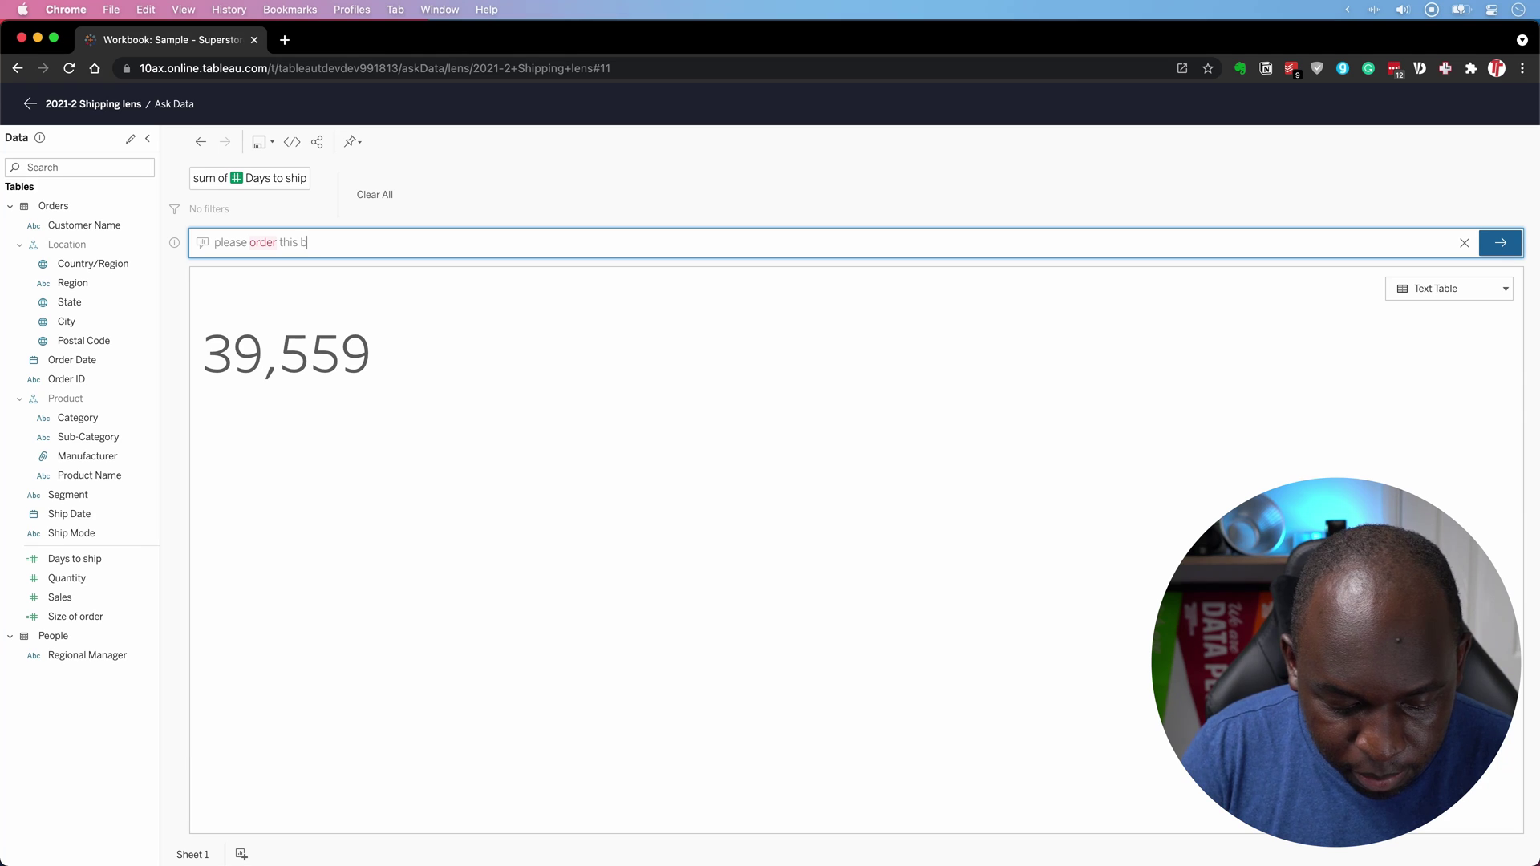
{"action": "type", "text": "y region"}
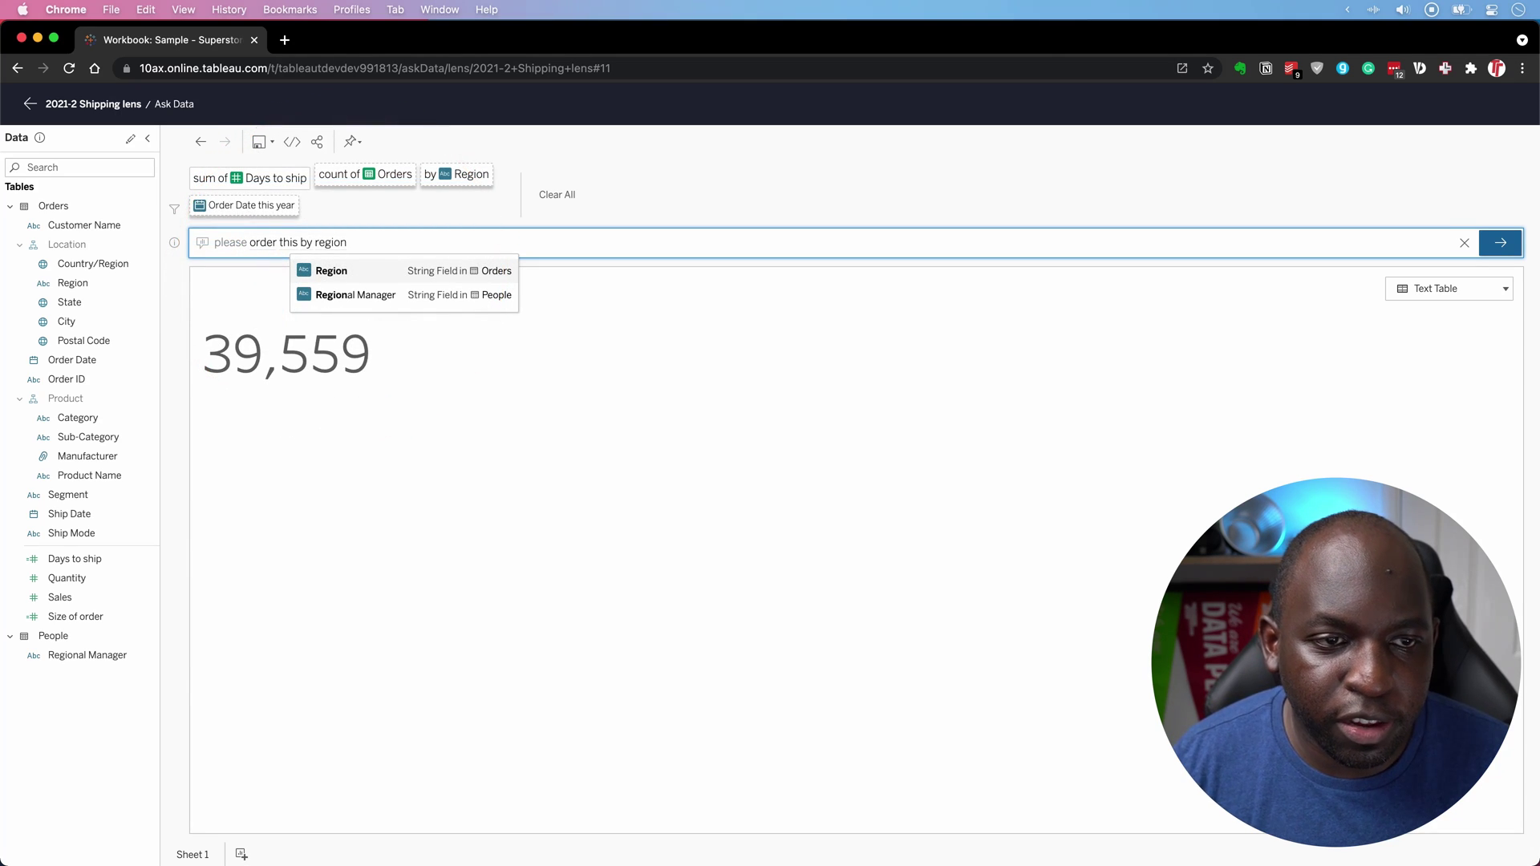
Reword the query to "arrange by region" and match it to the Region field in Orders.
{"action": "key", "text": "Left"}
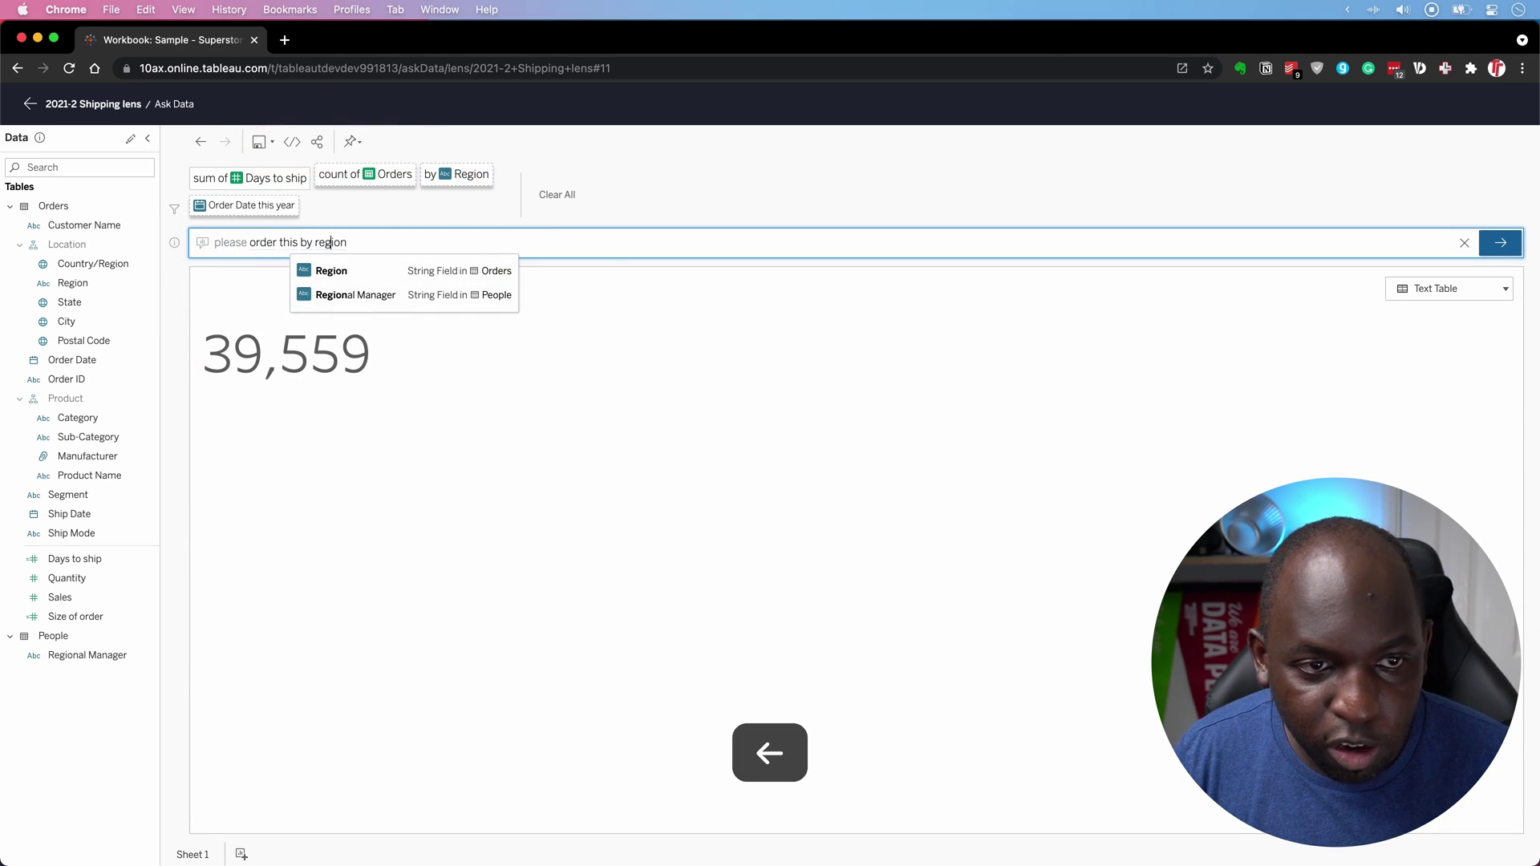
{"action": "key", "text": "Left"}
{"action": "key", "text": "Left"}
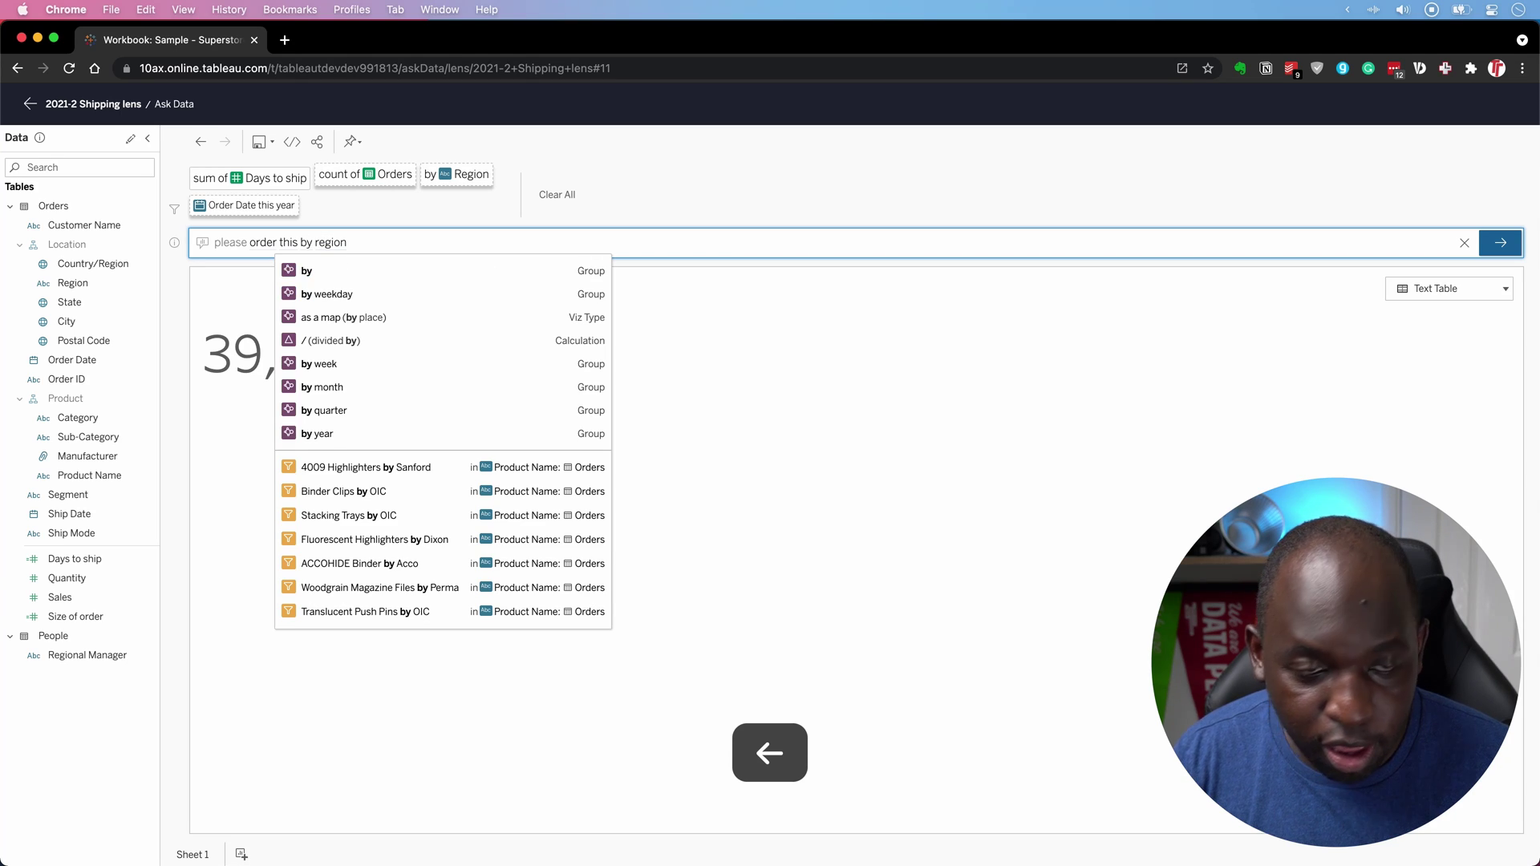
{"action": "key", "text": "BackSpace"}
{"action": "key", "text": "BackSpace"}
{"action": "key", "text": "BackSpace"}
{"action": "key", "text": "BackSpace"}
{"action": "key", "text": "BackSpace"}
{"action": "key", "text": "BackSpace"}
{"action": "key", "text": "BackSpace"}
{"action": "key", "text": "BackSpace"}
{"action": "key", "text": "BackSpace"}
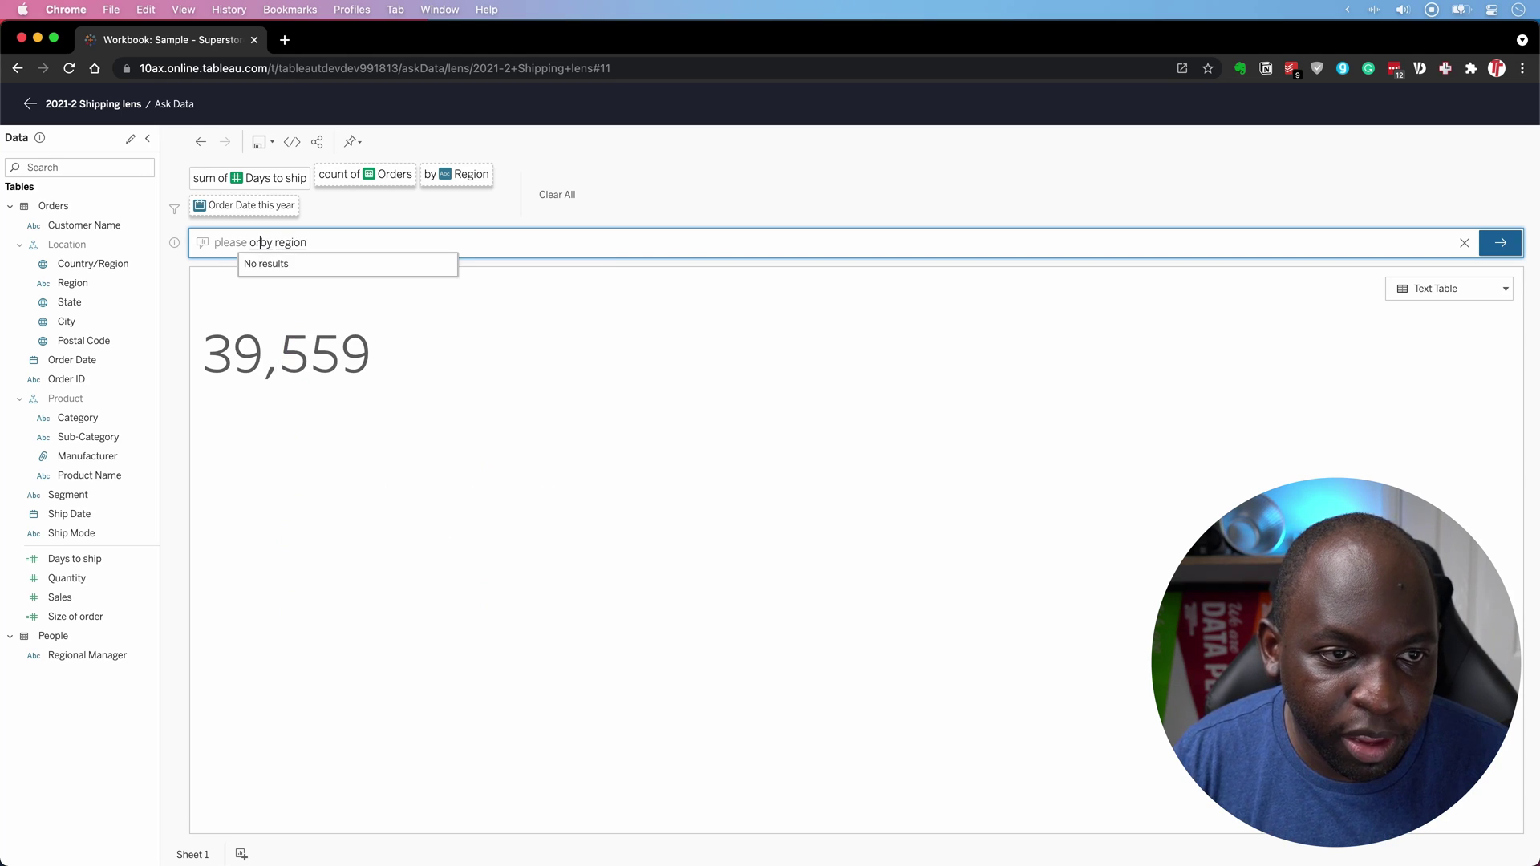
{"action": "type", "text": "arrange"}
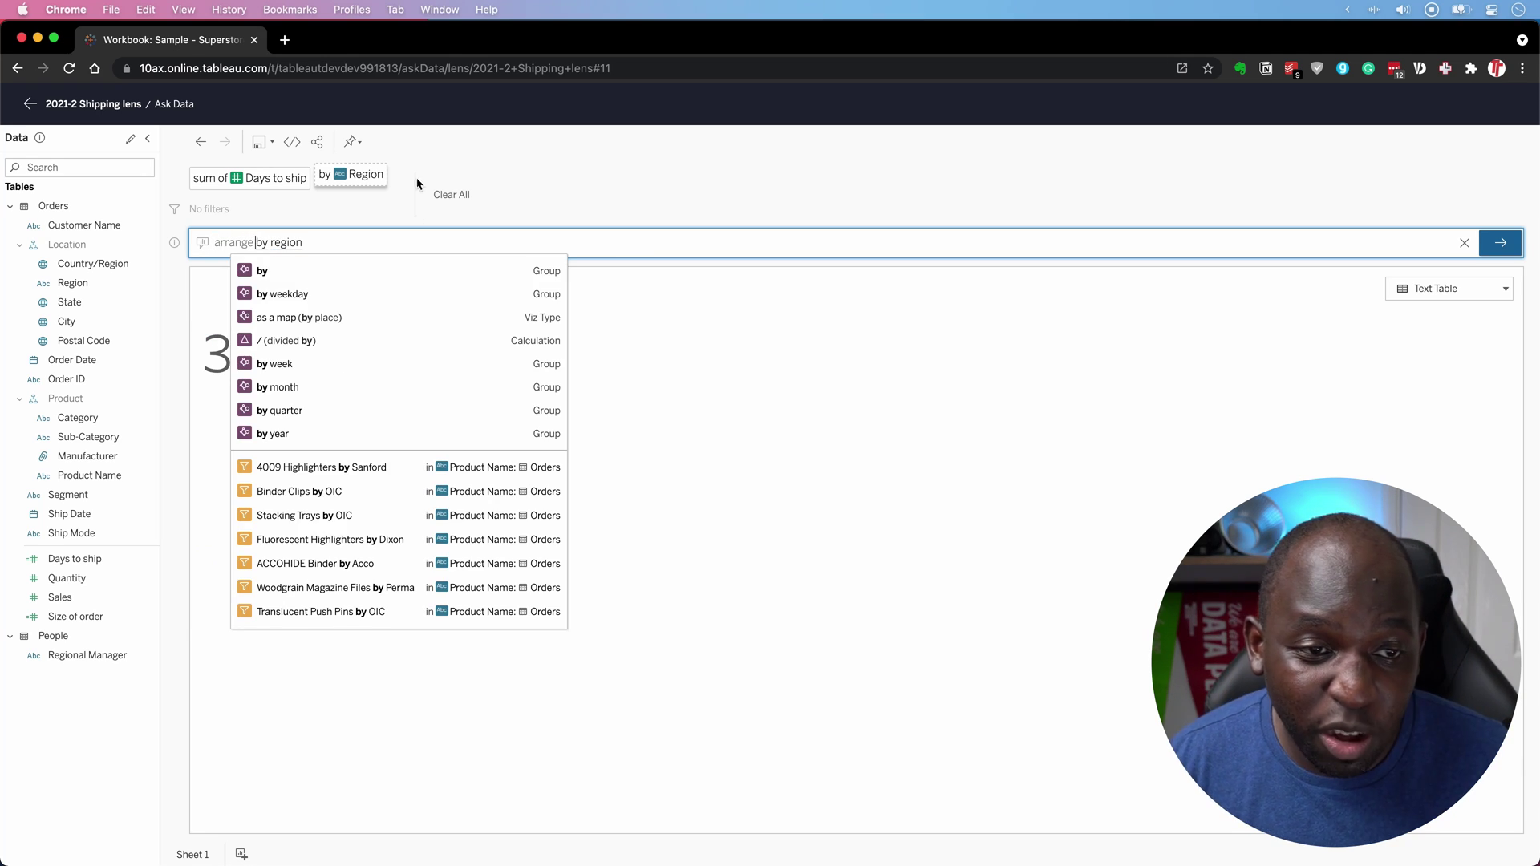
{"action": "left_click", "coordinate": [313, 246]}
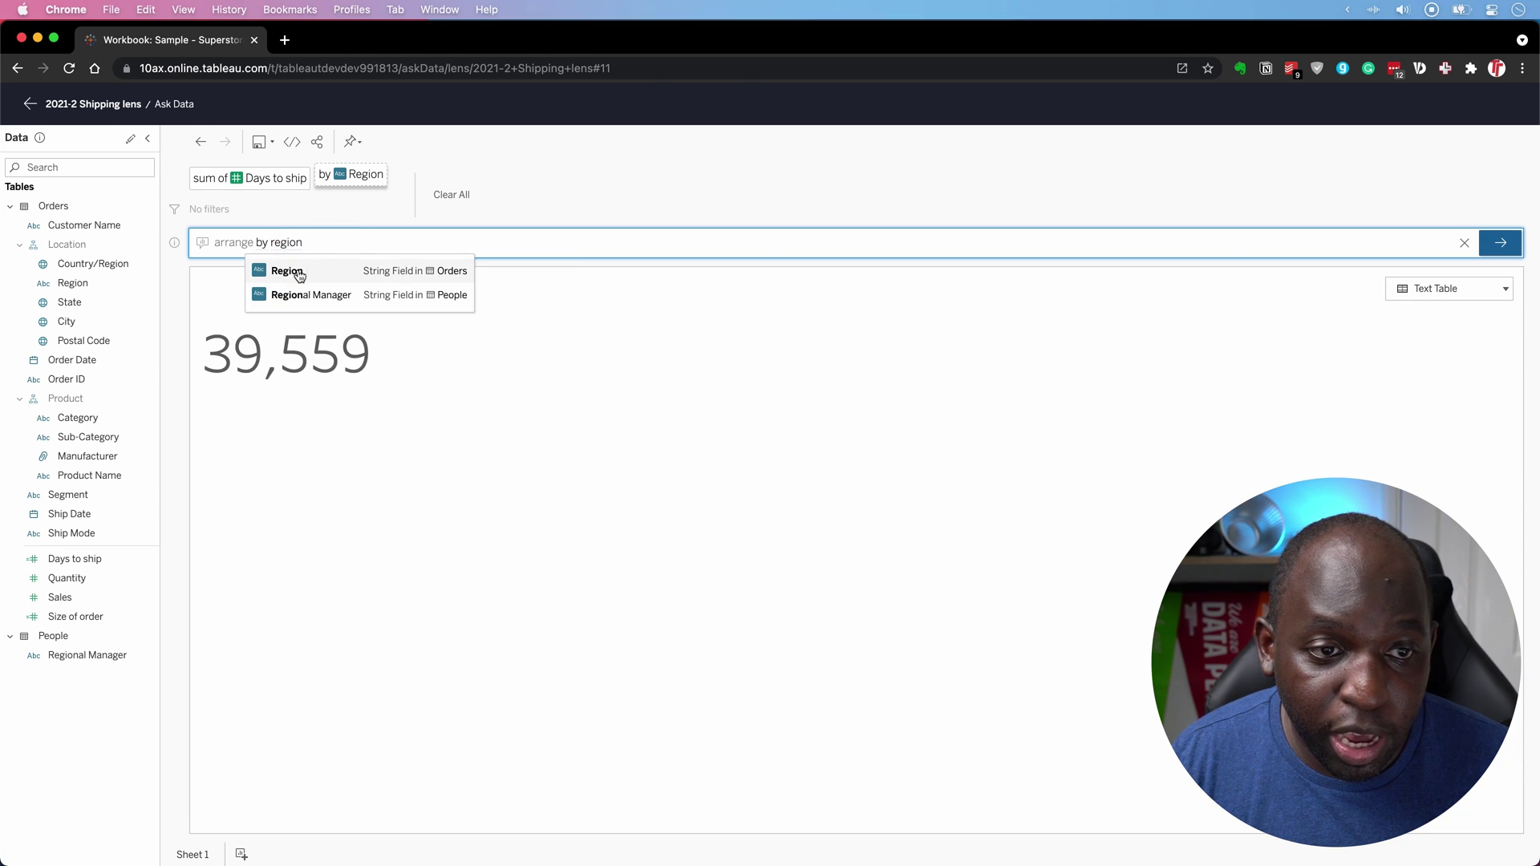
{"action": "left_click", "coordinate": [297, 270]}
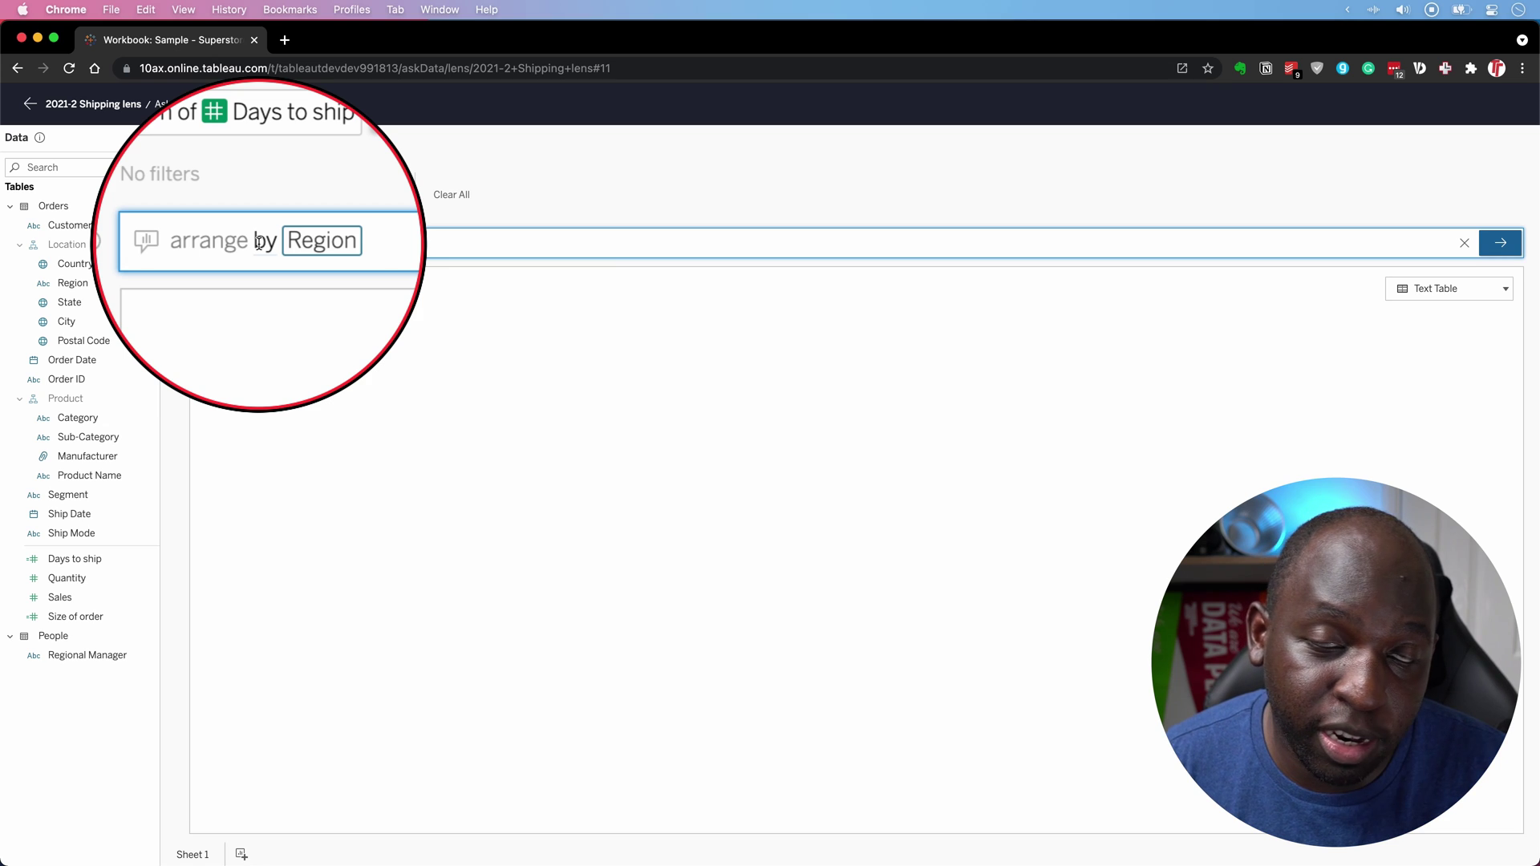
{"action": "key", "text": "Return"}
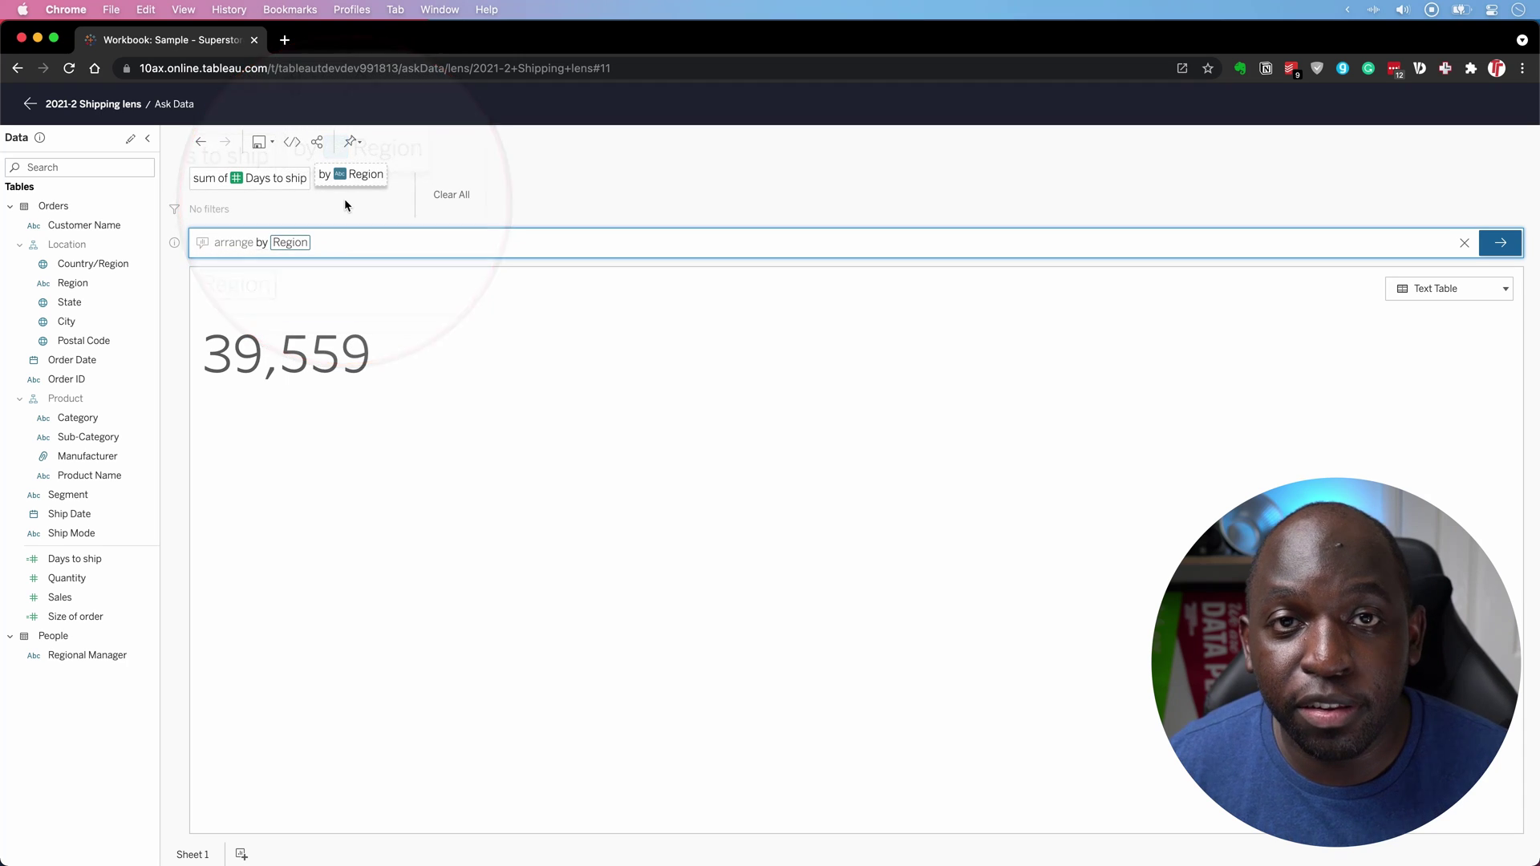
{"action": "key", "text": "ctrl"}
{"action": "mouse_move", "coordinate": [345, 205]}
{"action": "left_mouse_down"}
{"action": "mouse_move", "coordinate": [340, 192]}
{"action": "mouse_move", "coordinate": [1500, 242]}
{"action": "left_mouse_up"}
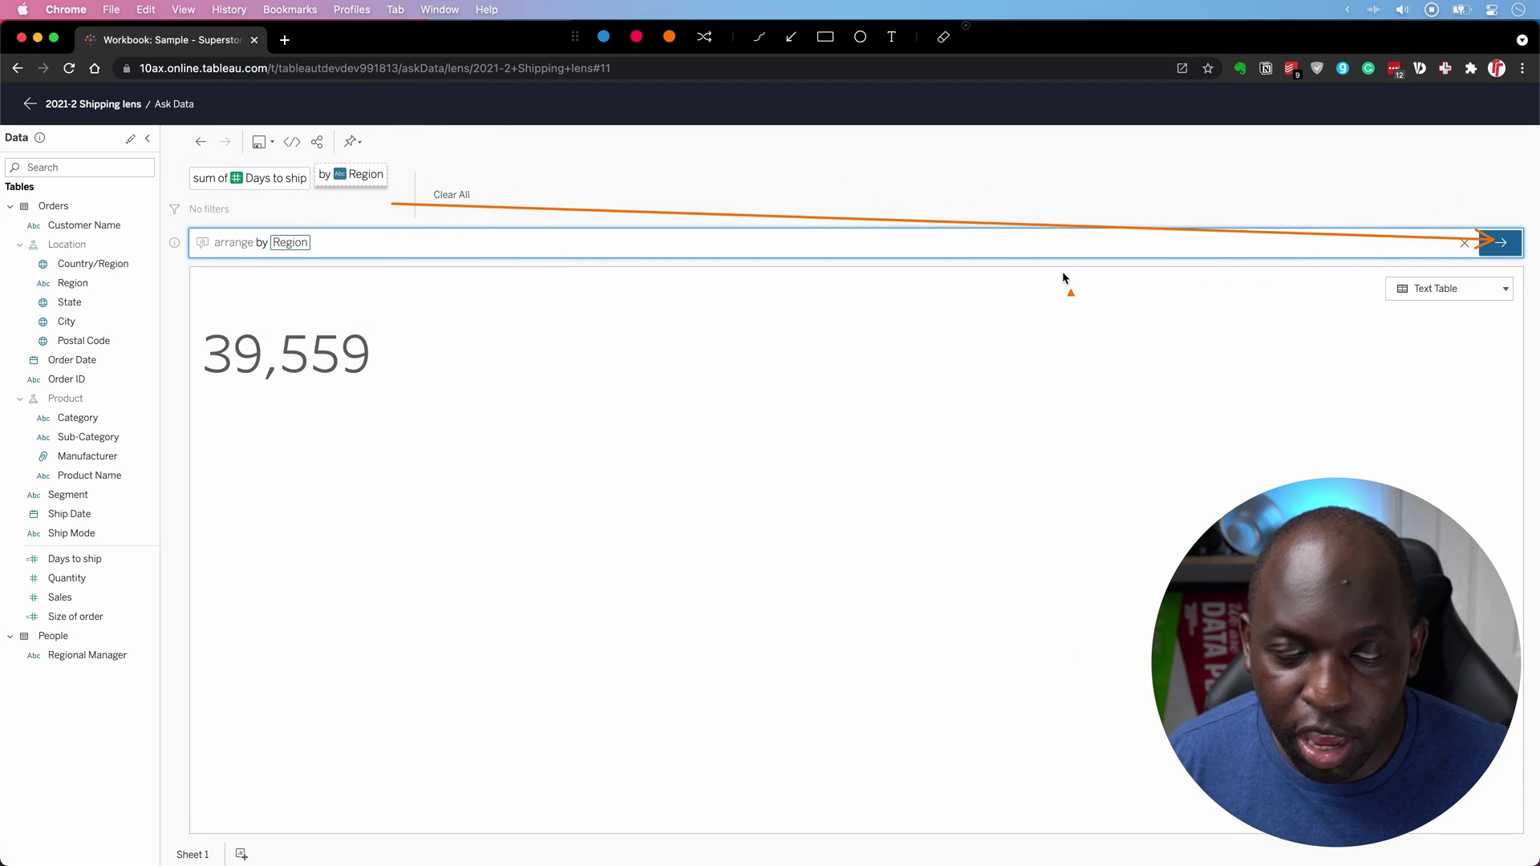
{"action": "key", "text": "ctrl"}
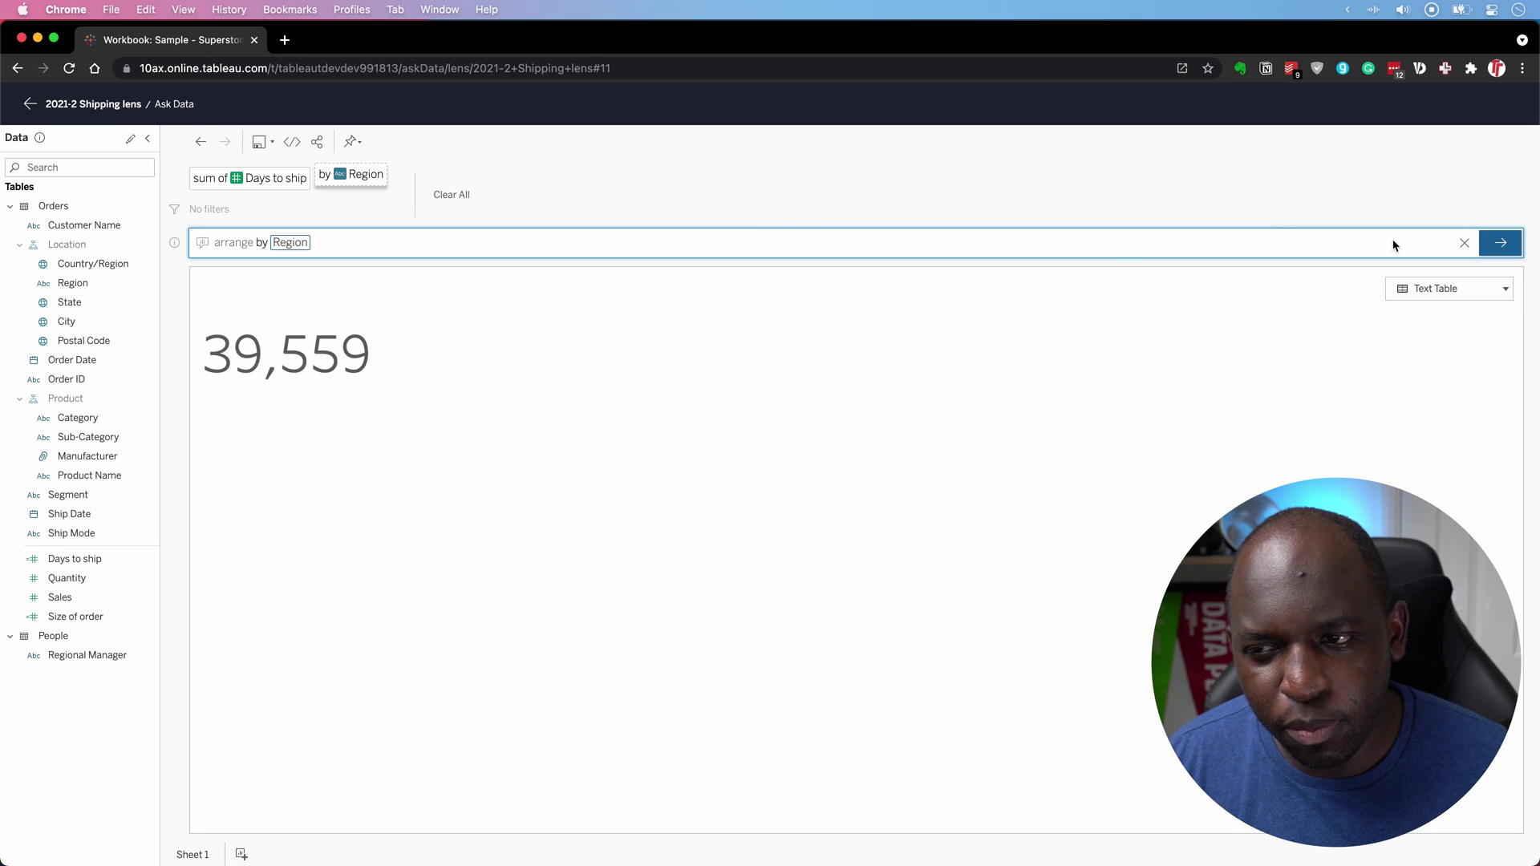
Run the region query, inspect the West and South regions on the map, and change the visualization to a bar chart.
{"action": "left_click", "coordinate": [1497, 246]}
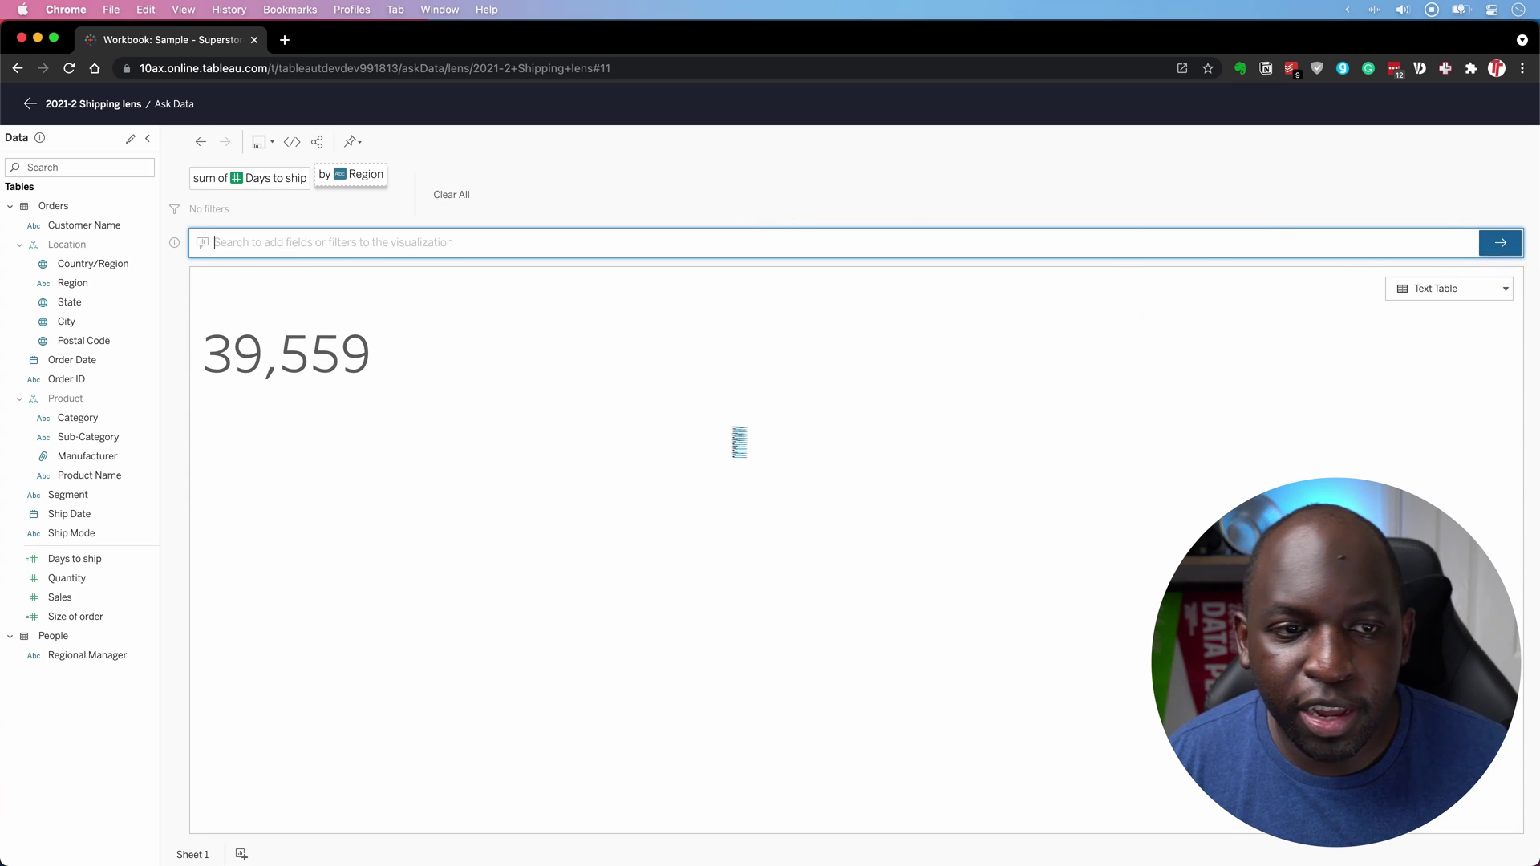
{"action": "mouse_move", "coordinate": [660, 455]}
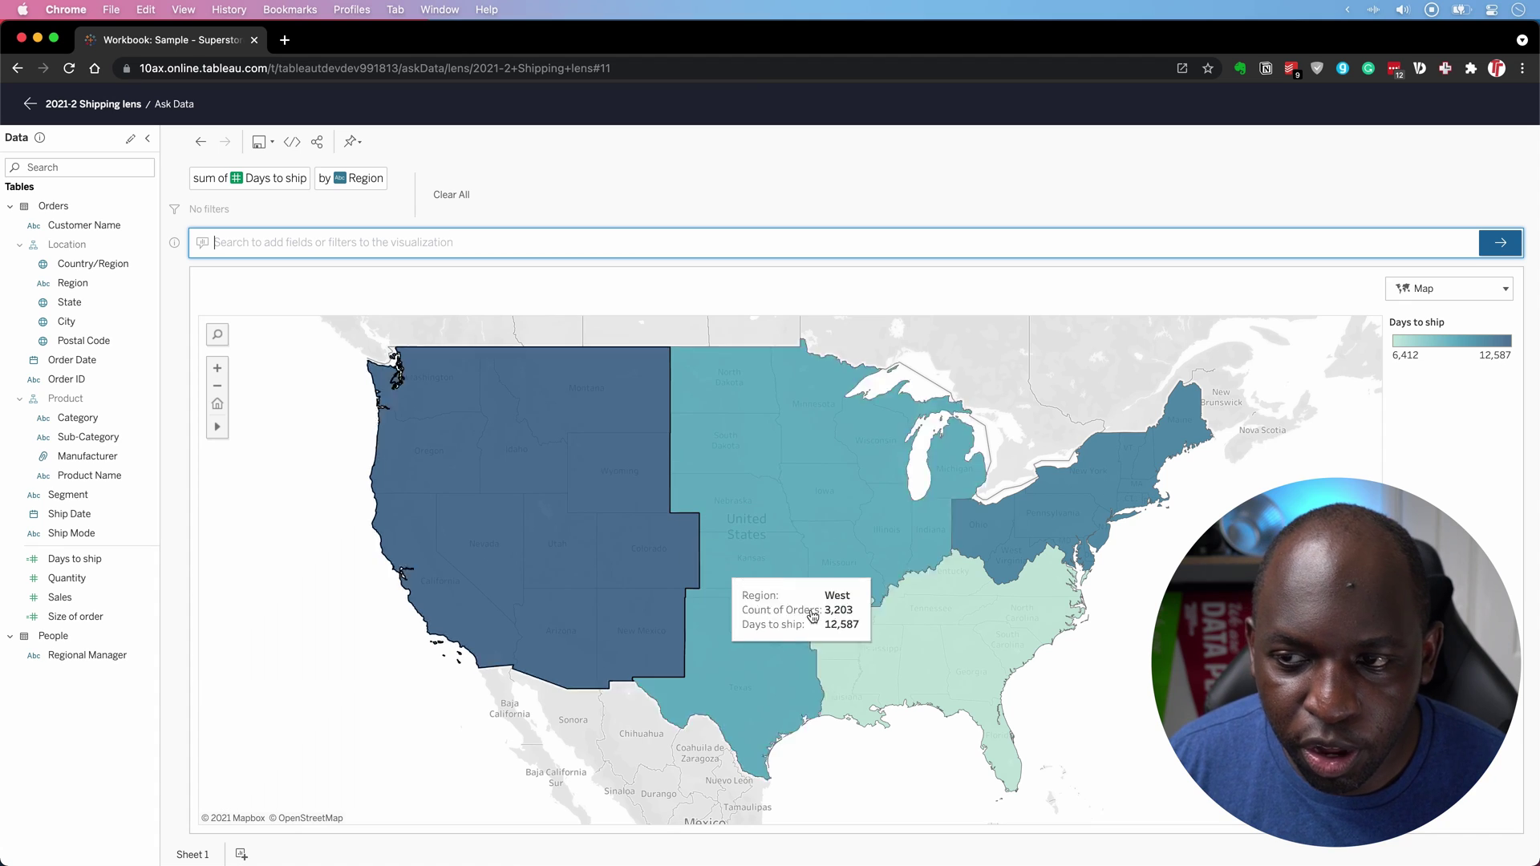
{"action": "mouse_move", "coordinate": [802, 603]}
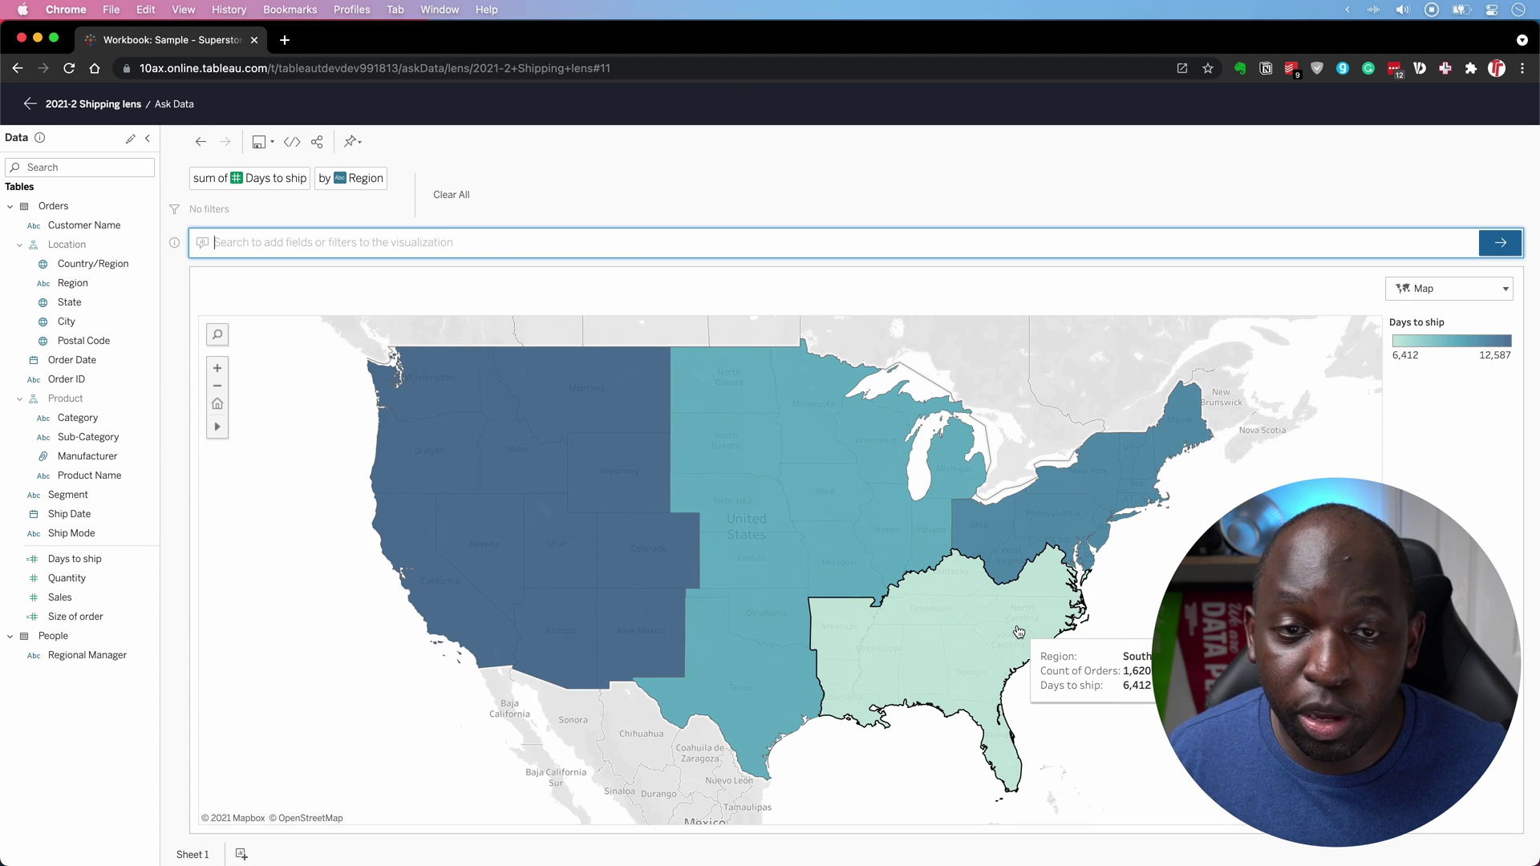
{"action": "left_click", "coordinate": [1460, 289]}
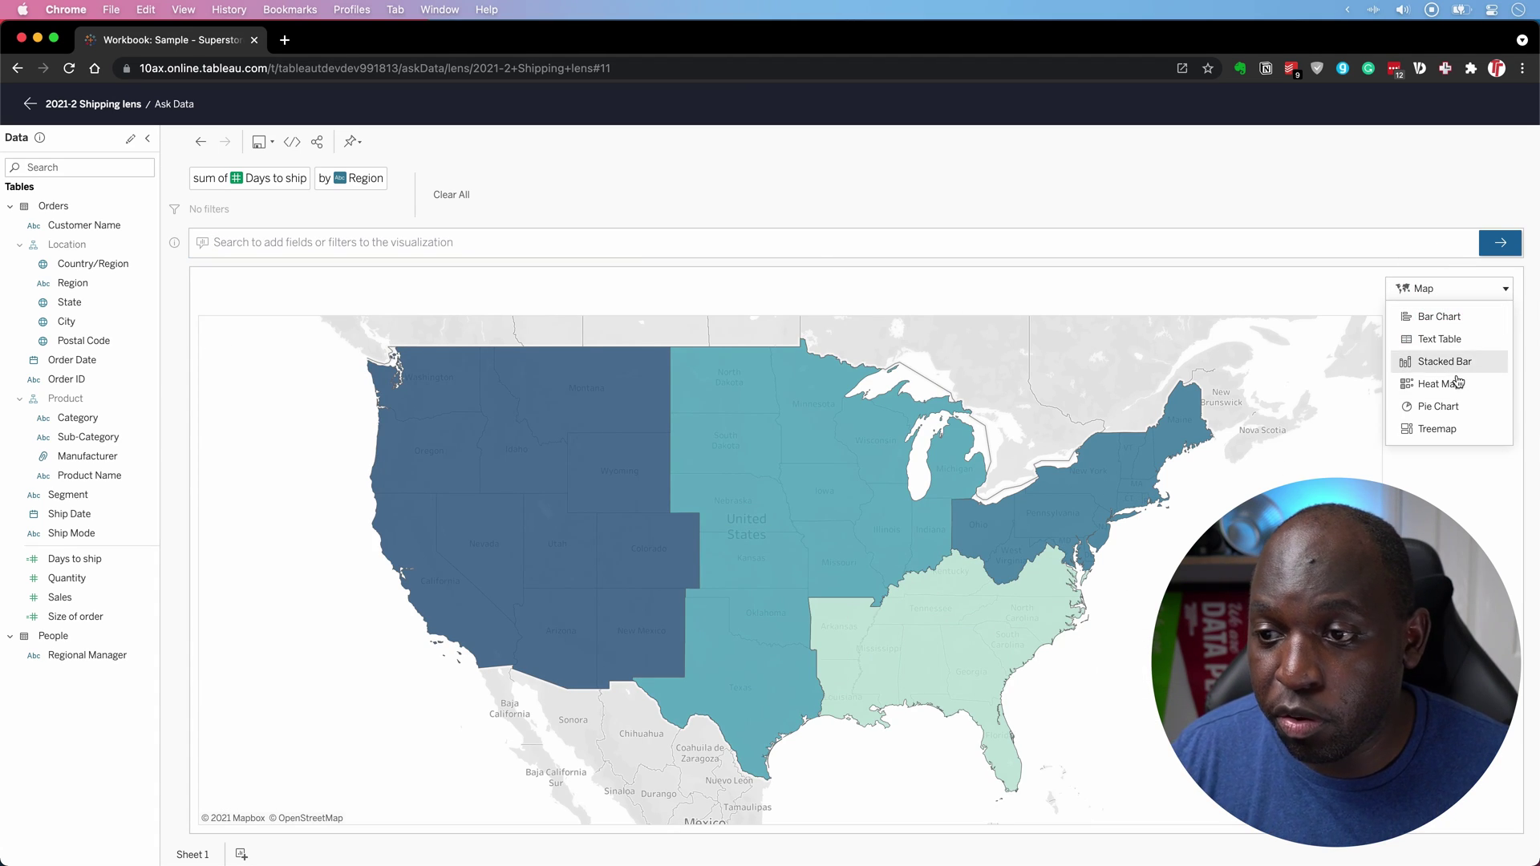
{"action": "left_click", "coordinate": [1439, 317]}
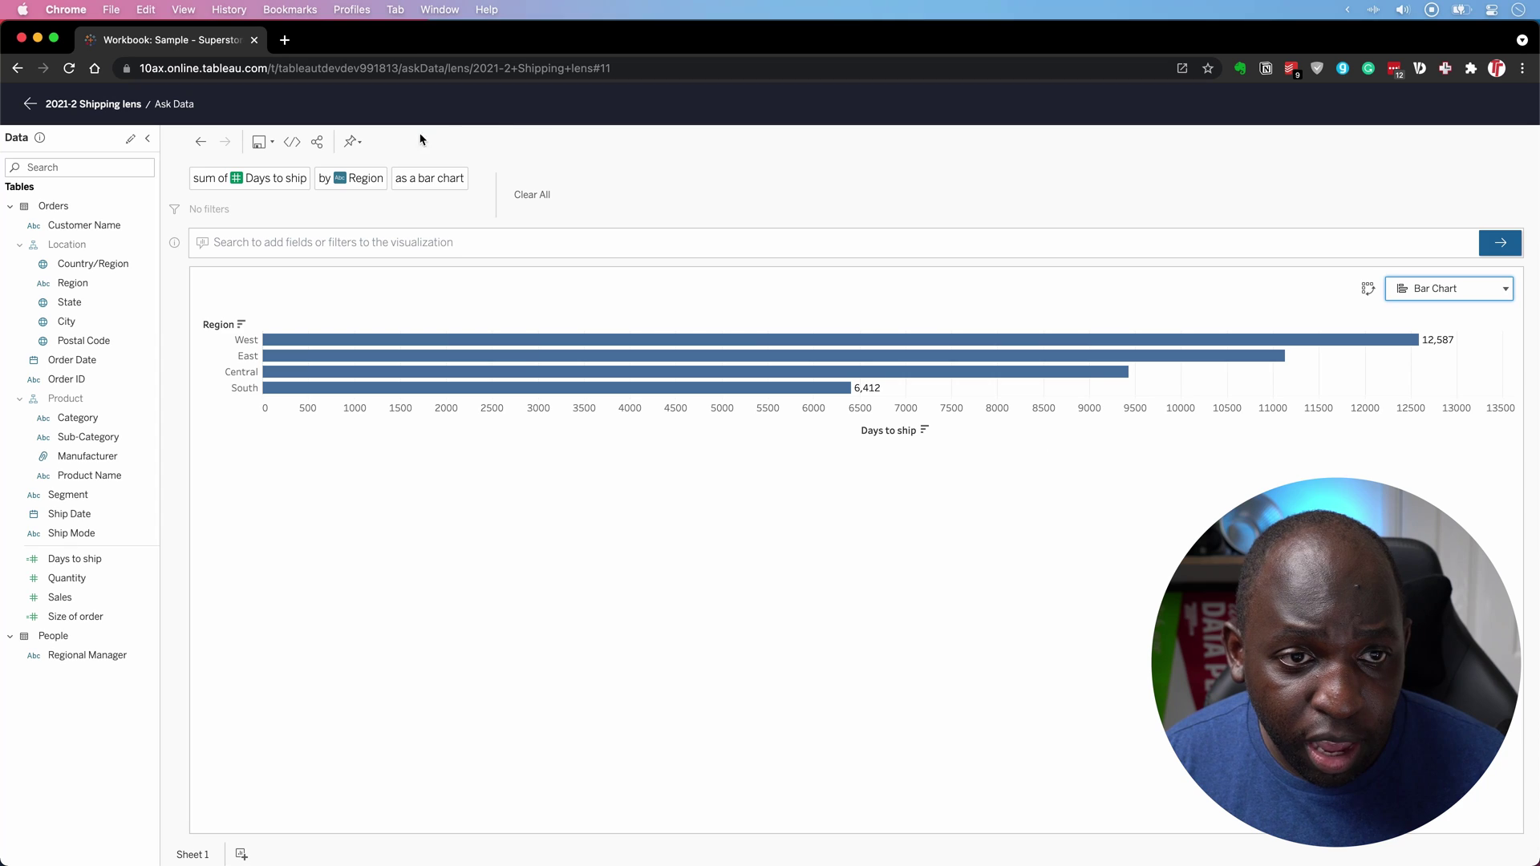
{"action": "key", "text": "ctrl+a"}
{"action": "left_click_drag", "start_coordinate": [416, 261], "coordinate": [356, 146]}
{"action": "key", "text": "ctrl"}
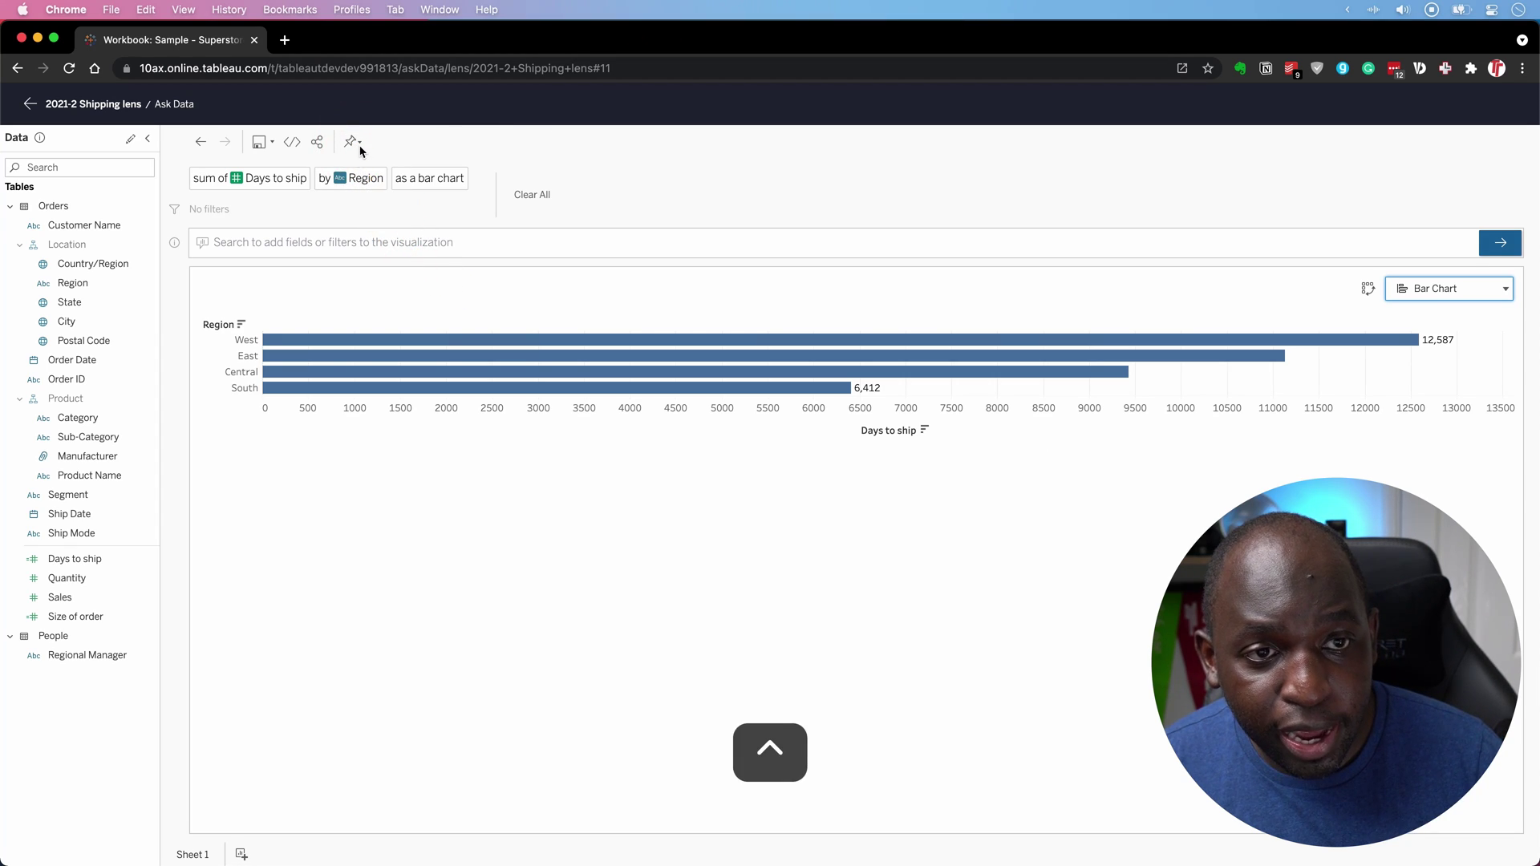
Pin the bar chart to Recommended Visualizations in the Basic Data Analysis section, keeping the suggested name.
{"action": "left_click", "coordinate": [358, 148]}
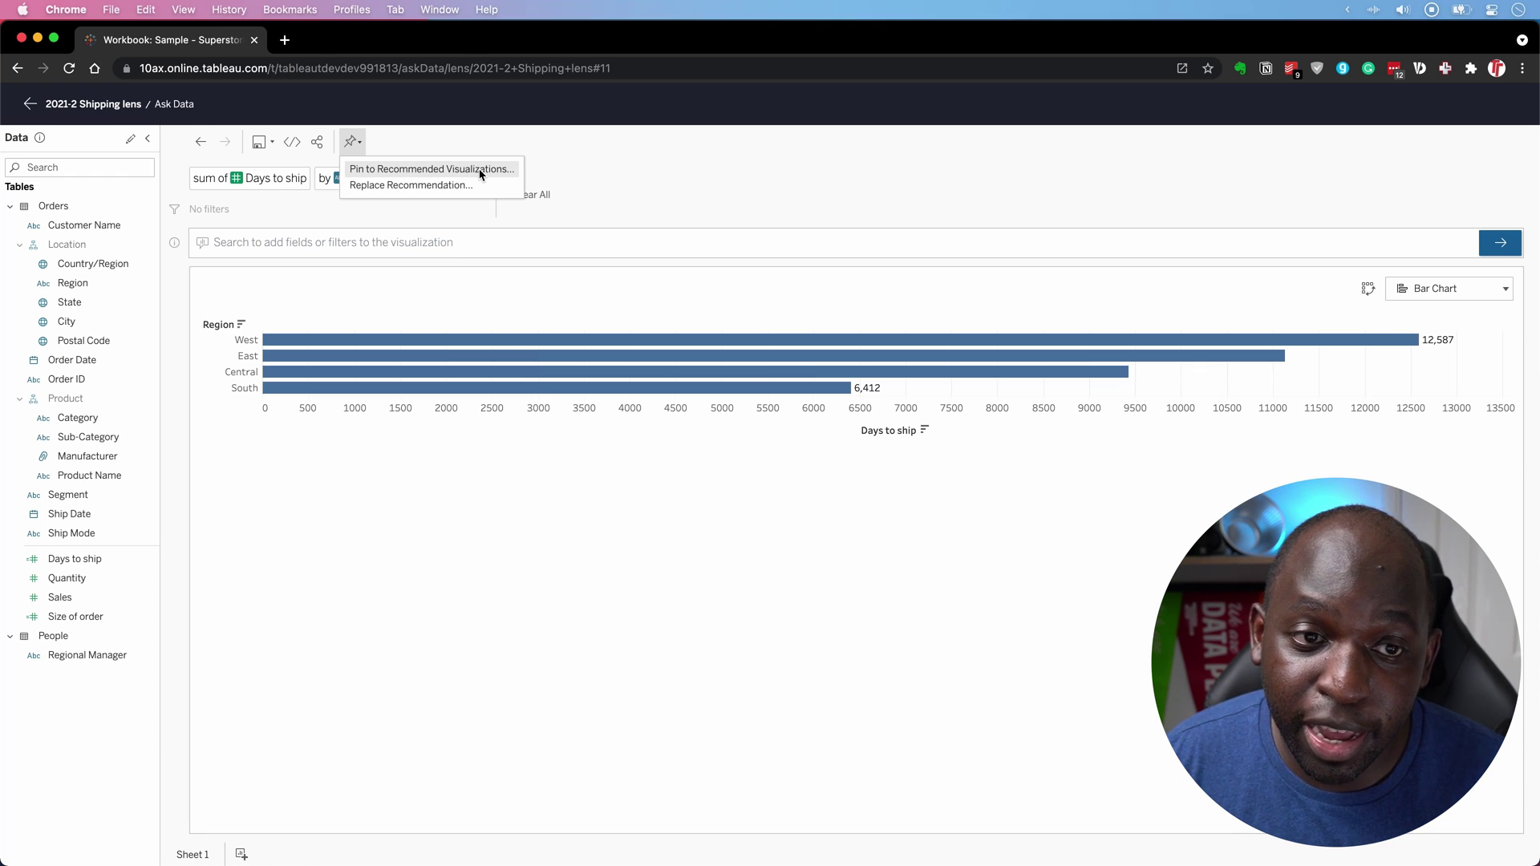
{"action": "left_click", "coordinate": [431, 169]}
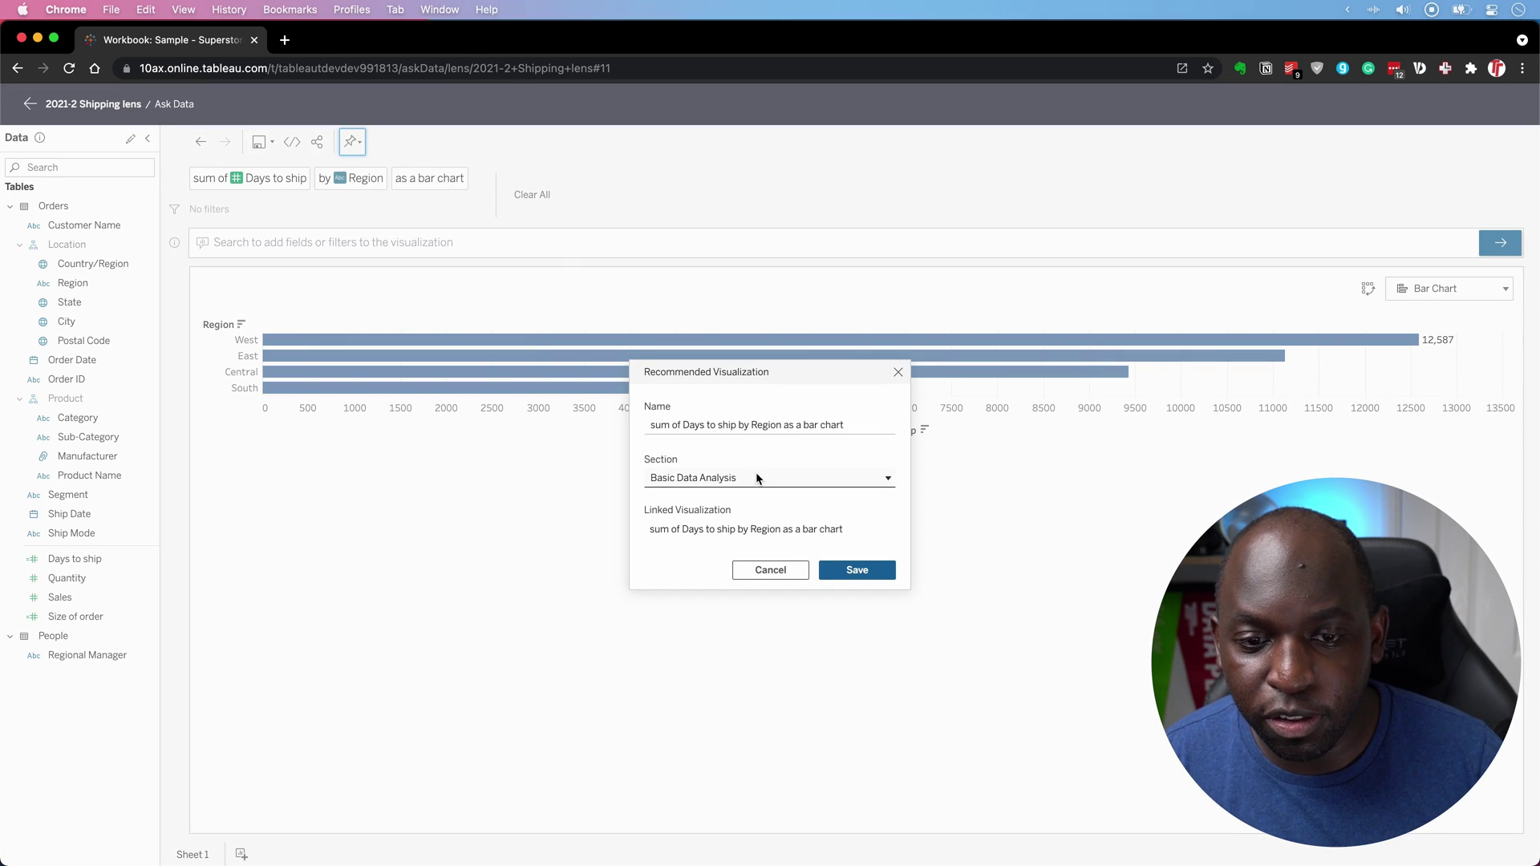
{"action": "left_click", "coordinate": [842, 431]}
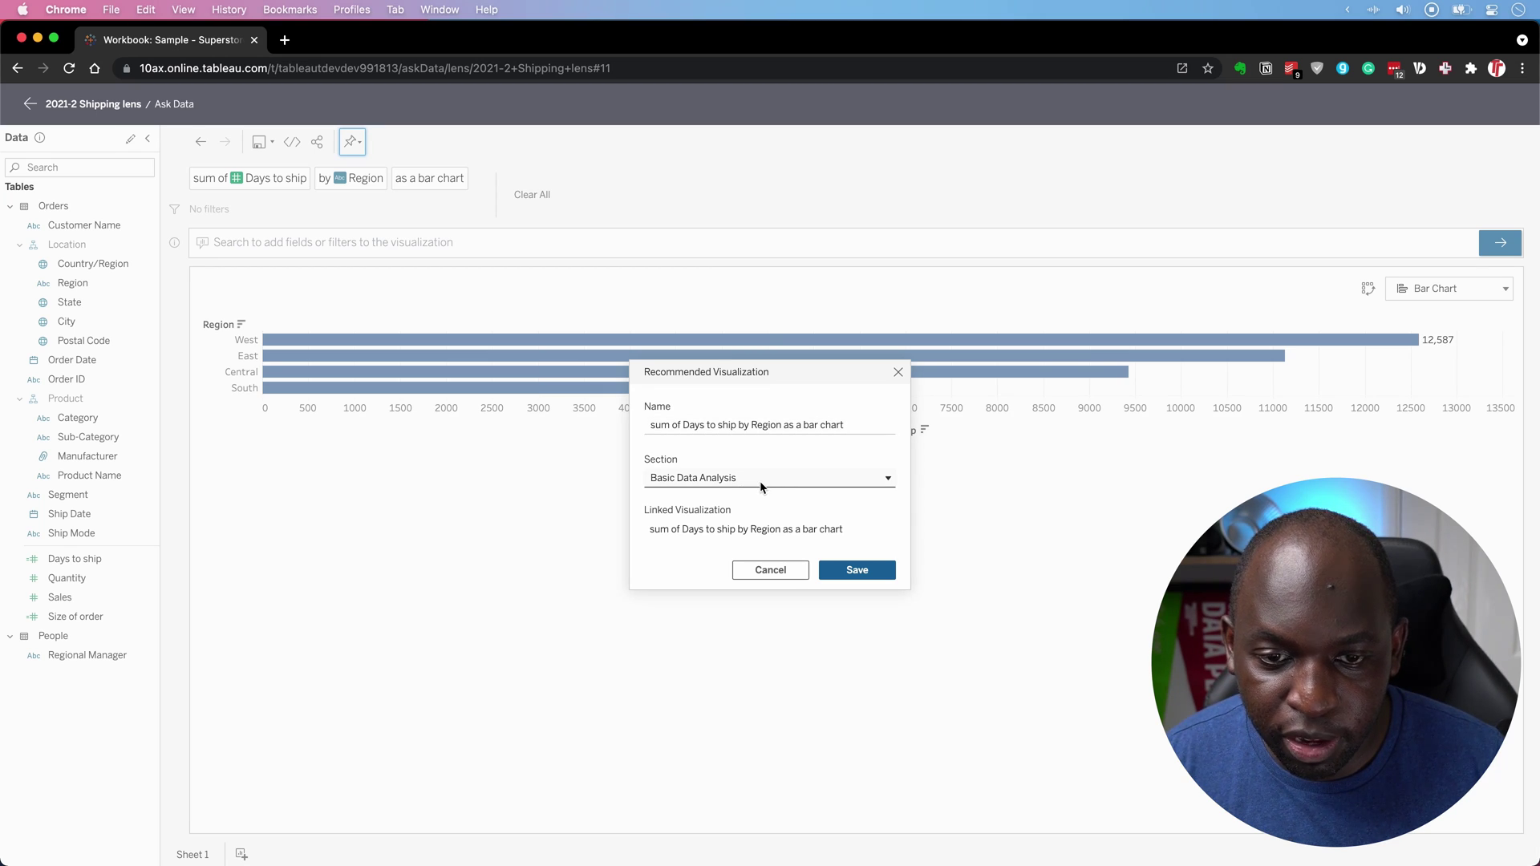
{"action": "left_click", "coordinate": [857, 571]}
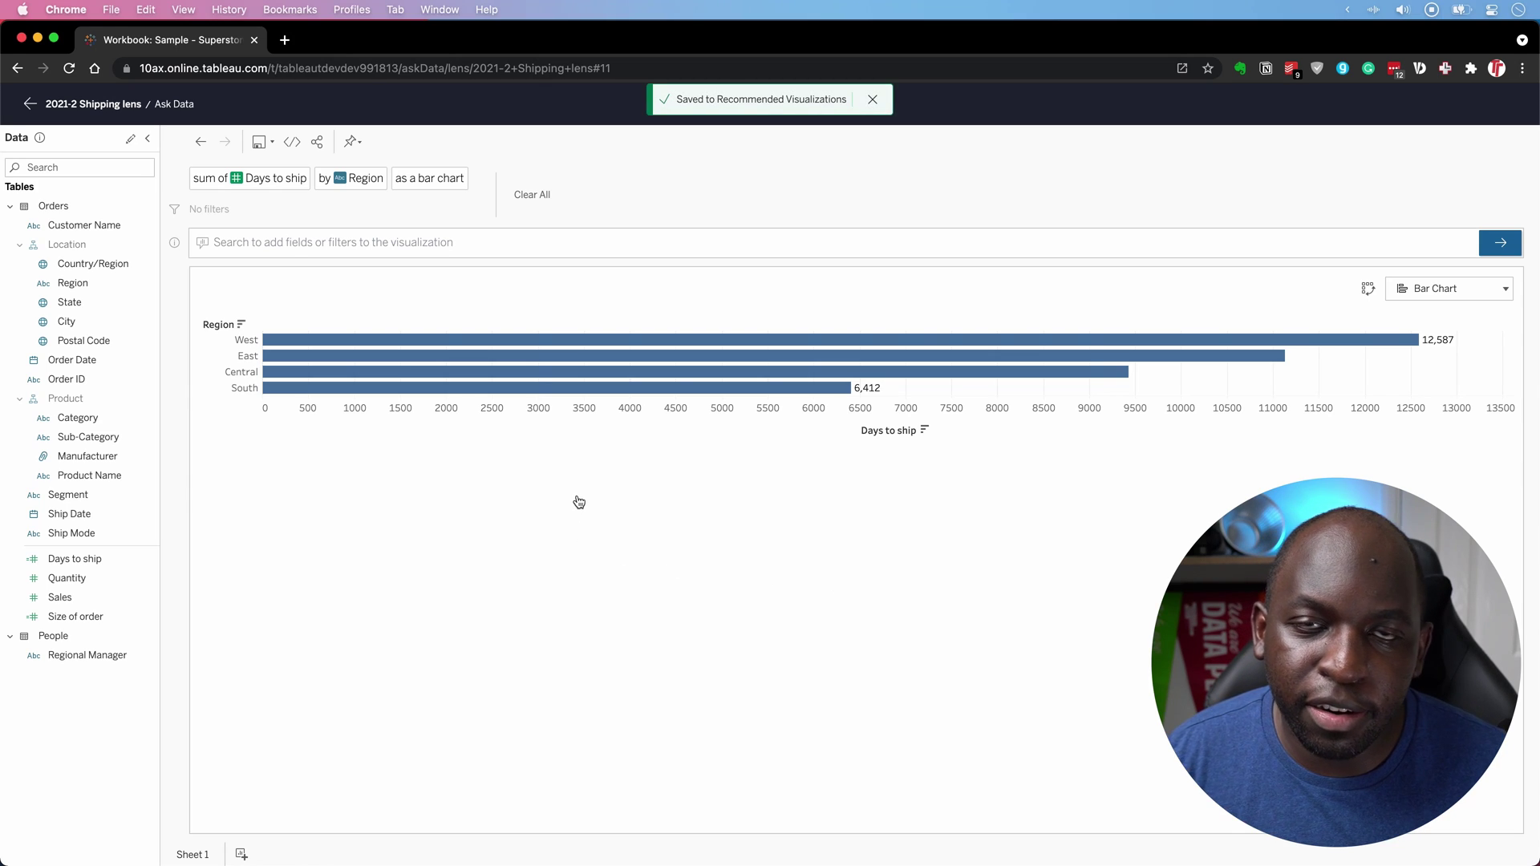
Run the Ask Data query "colour this by Sub-Category" on the bar chart, using the Sub-Category field in Orders.
{"action": "left_click", "coordinate": [360, 243]}
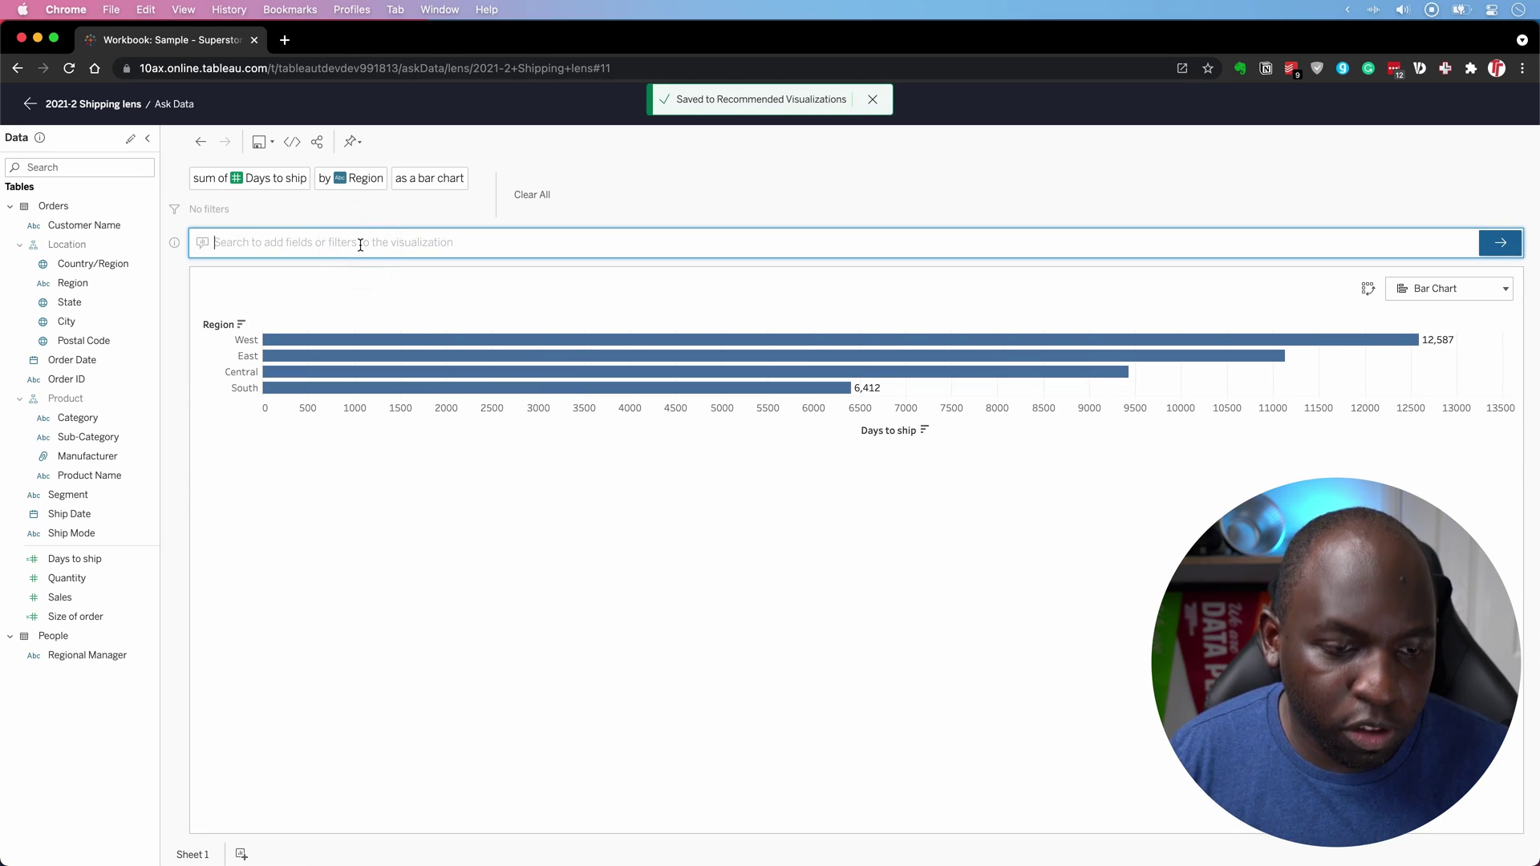
{"action": "type", "text": "colour"}
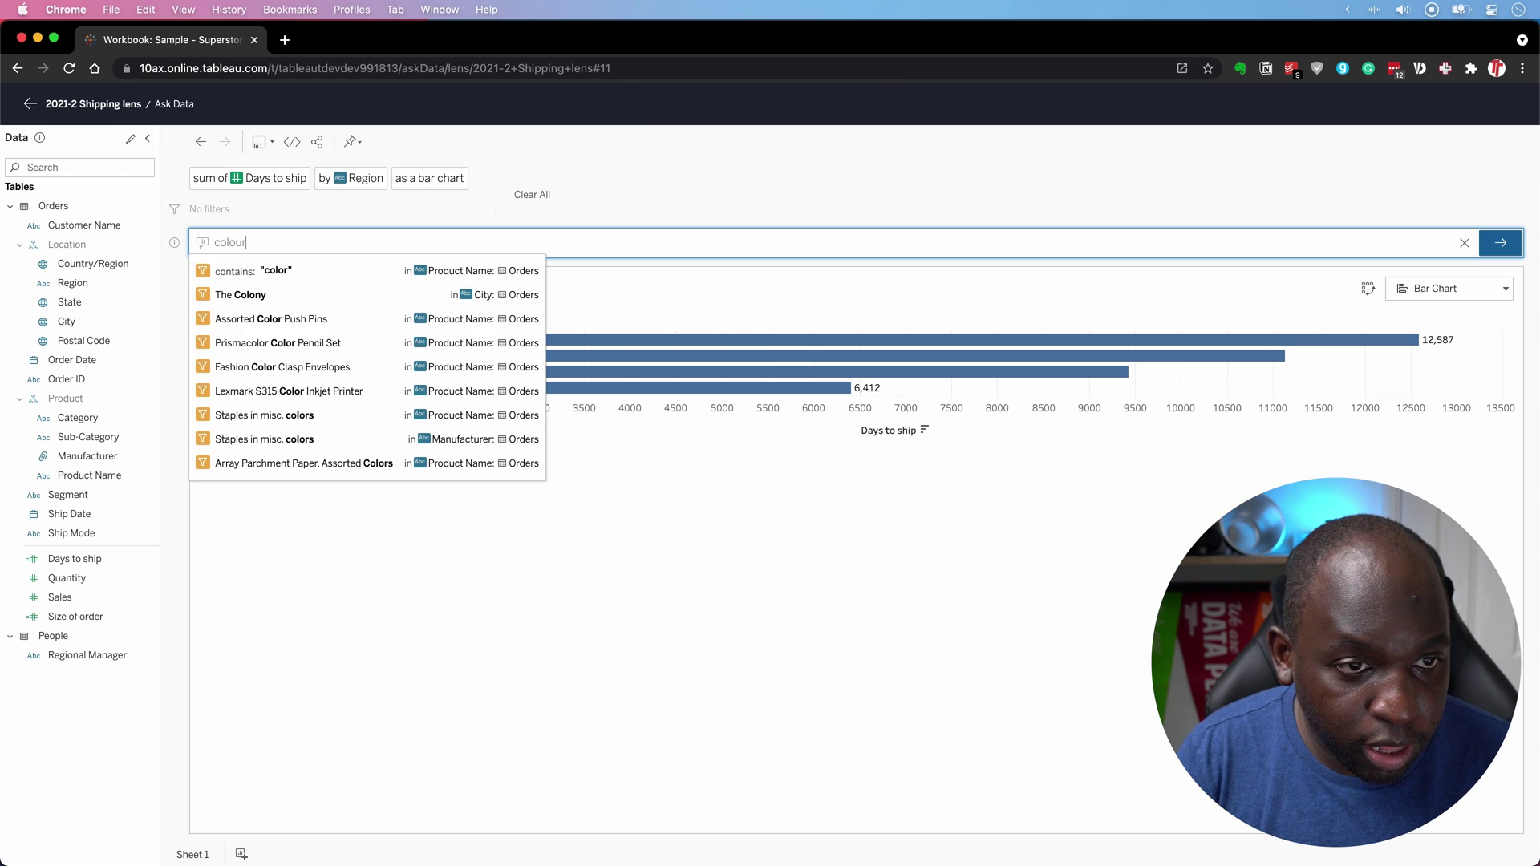
{"action": "type", "text": " this by"}
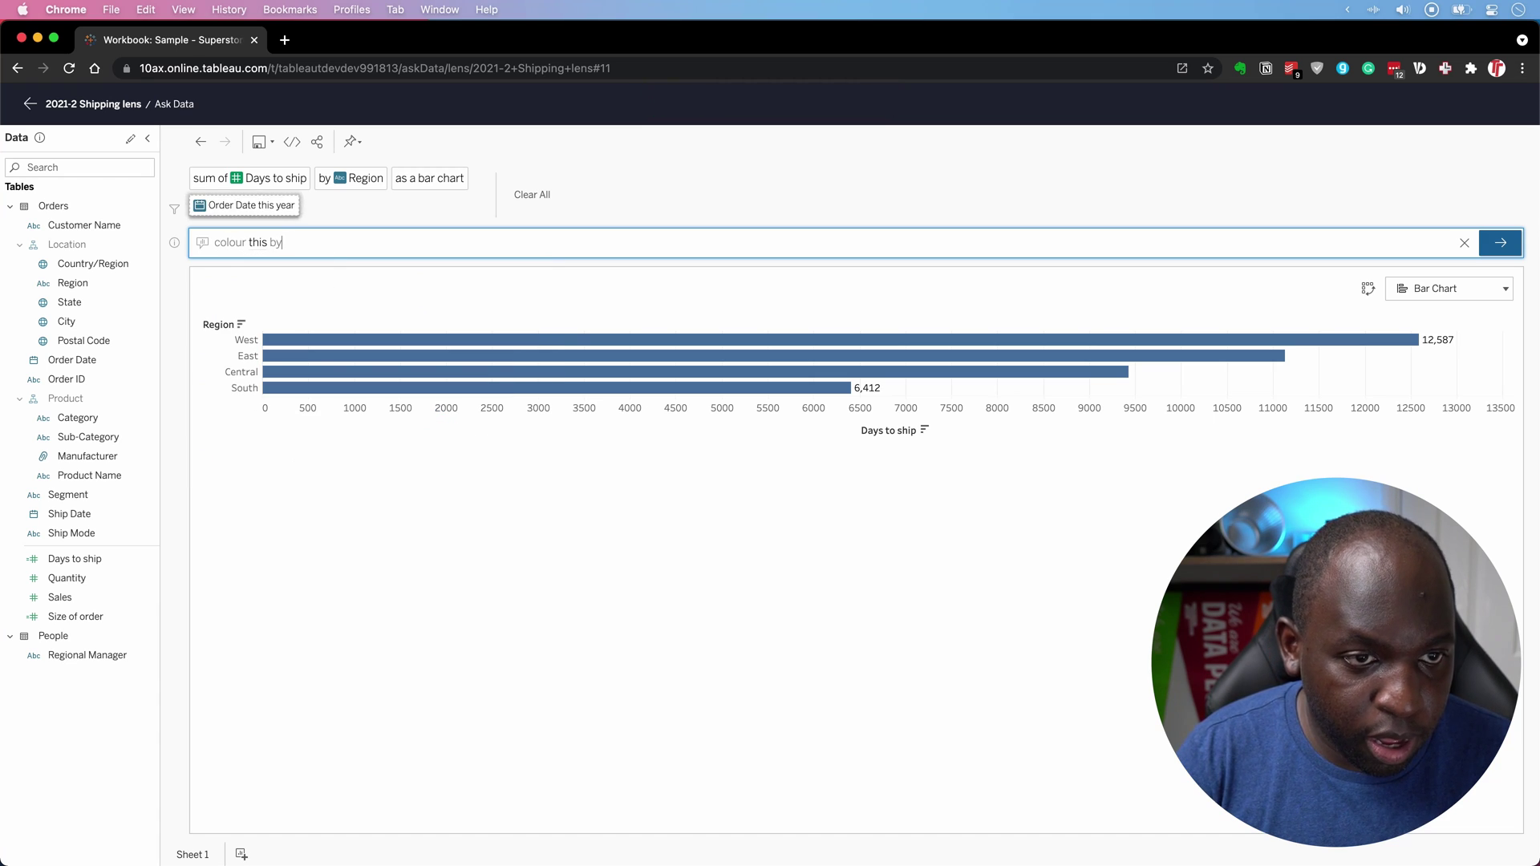
{"action": "type", "text": " sub"}
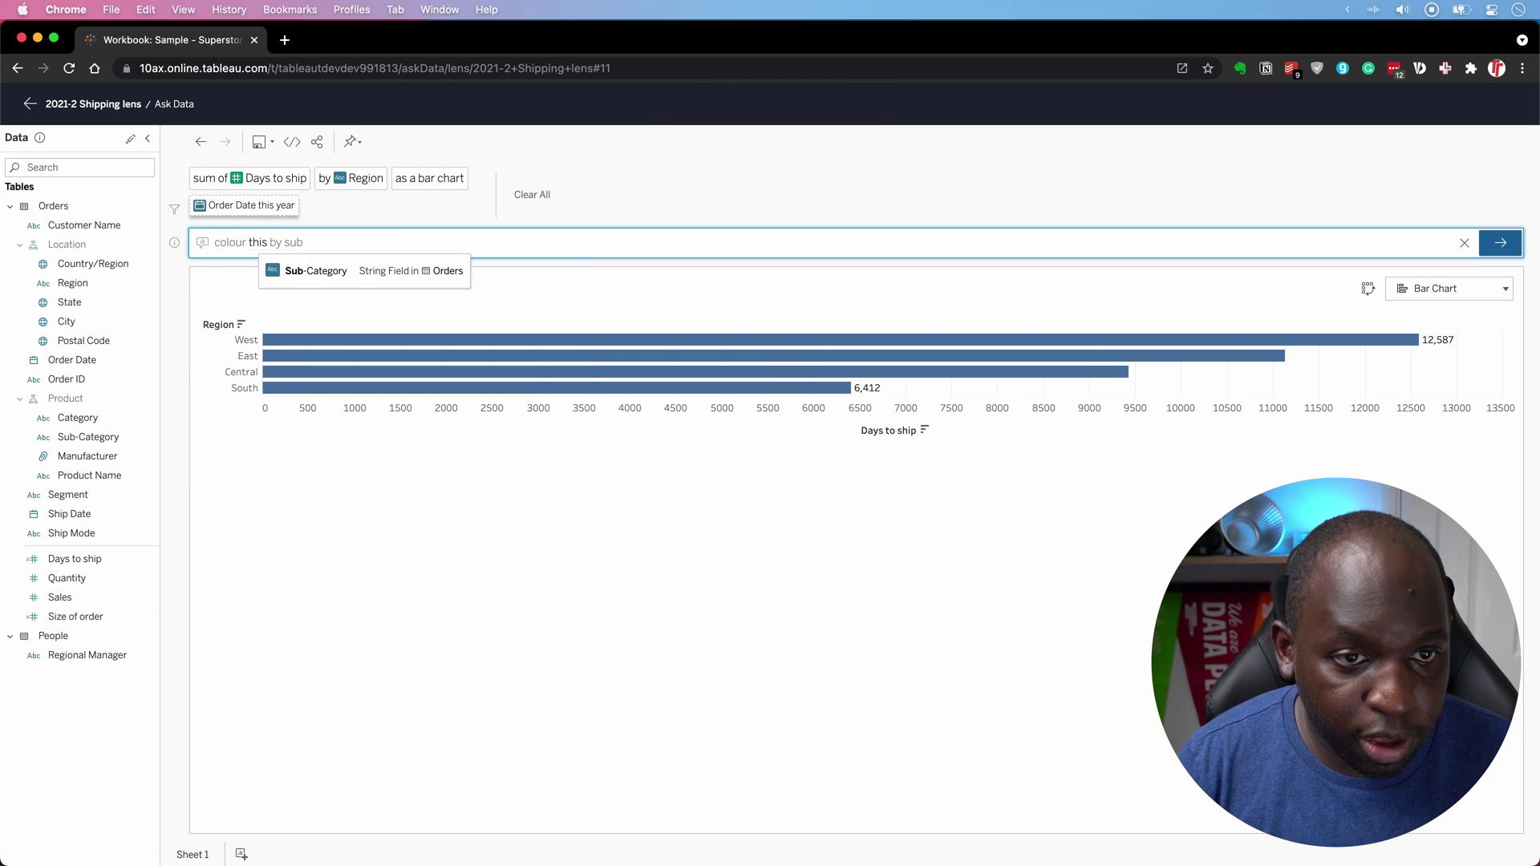
{"action": "left_click", "coordinate": [320, 269]}
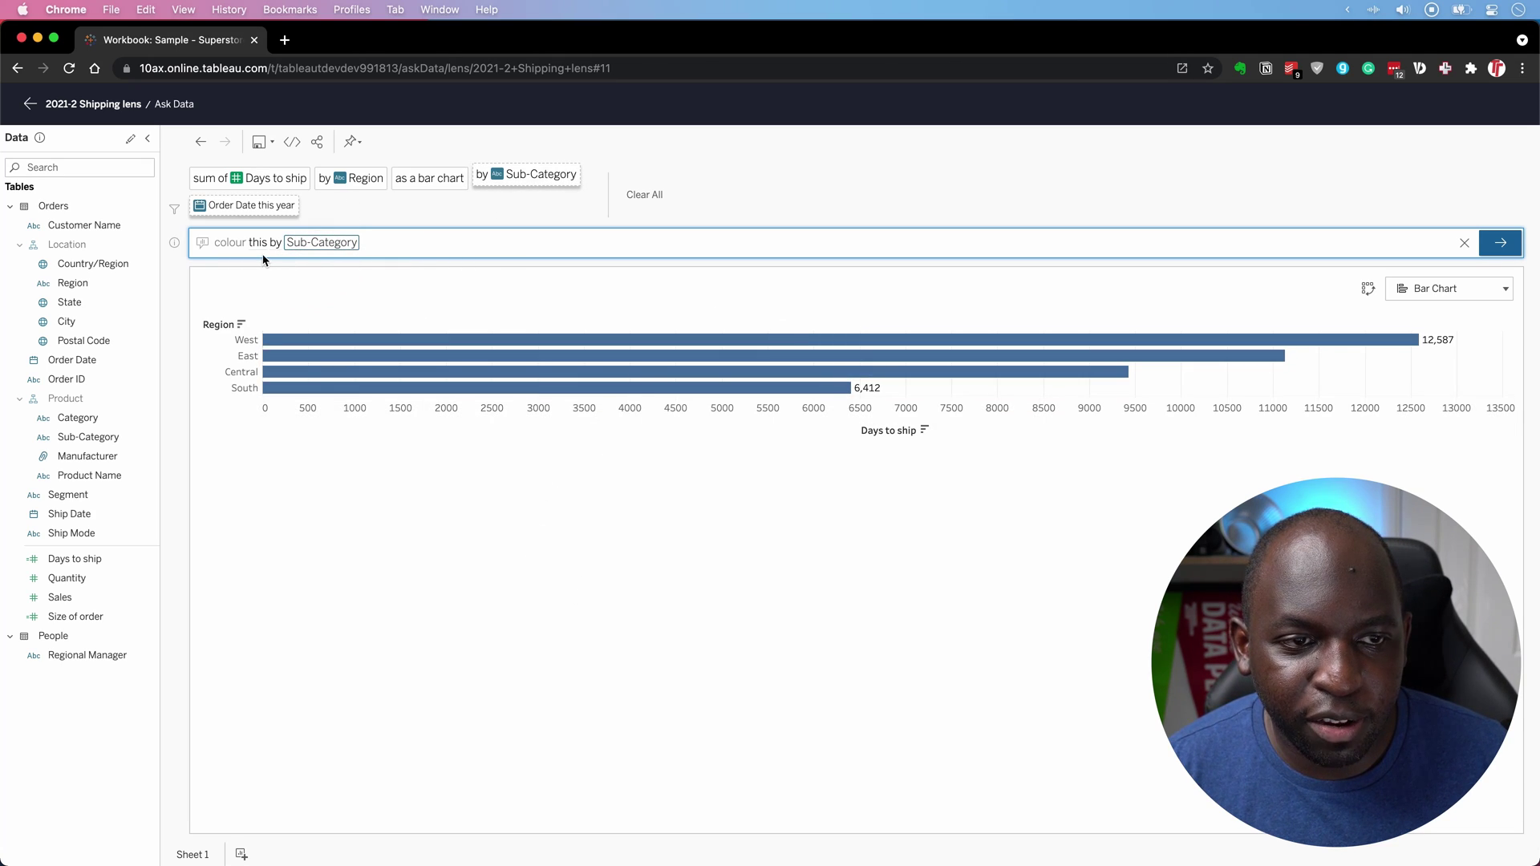
{"action": "key", "text": "ctrl"}
{"action": "left_click_drag", "start_coordinate": [322, 214], "coordinate": [230, 239]}
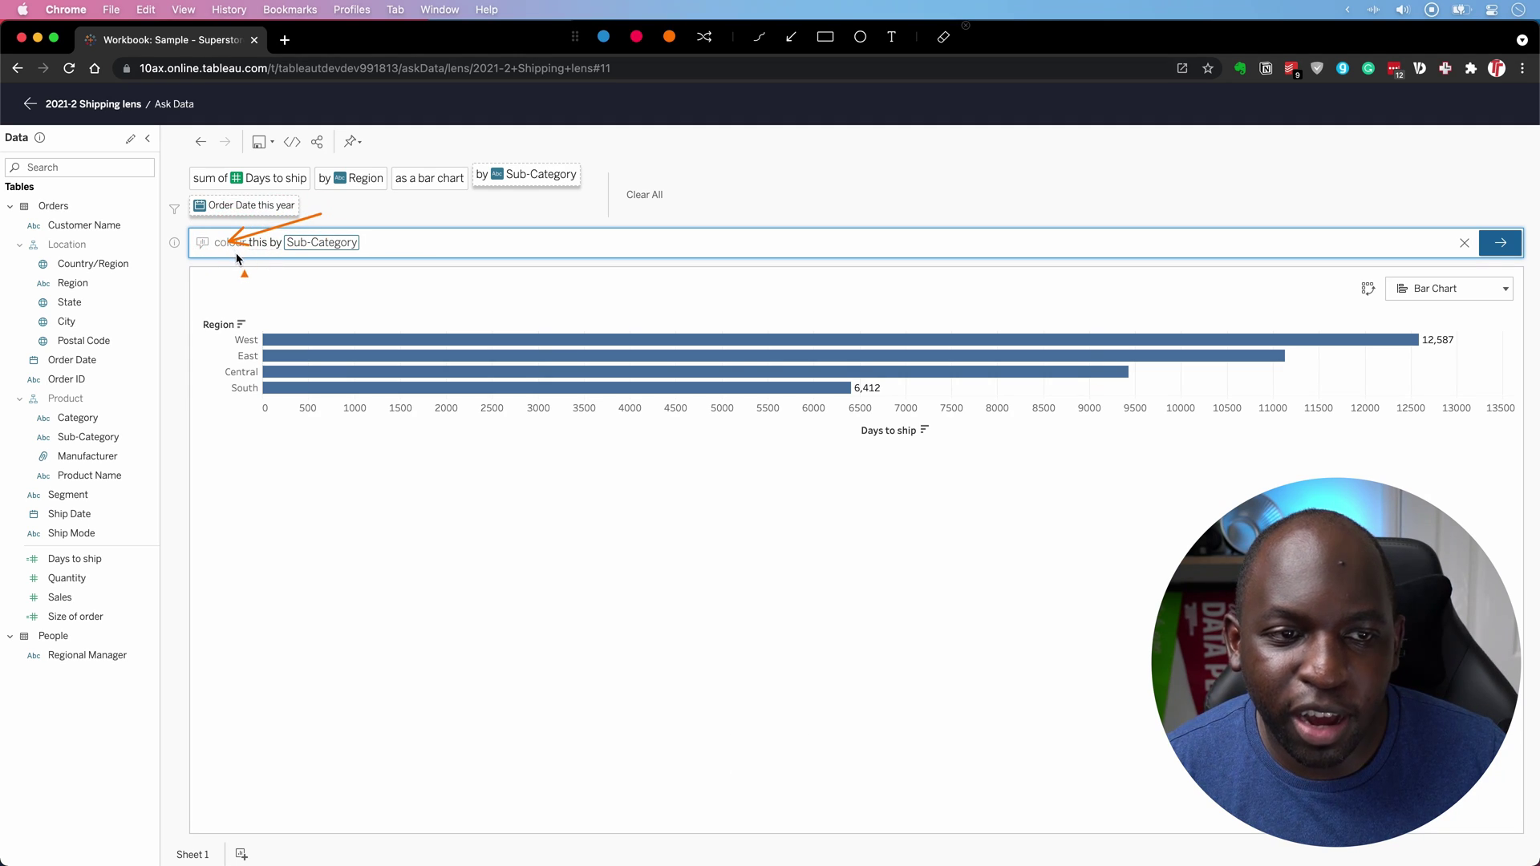
{"action": "key", "text": "ctrl"}
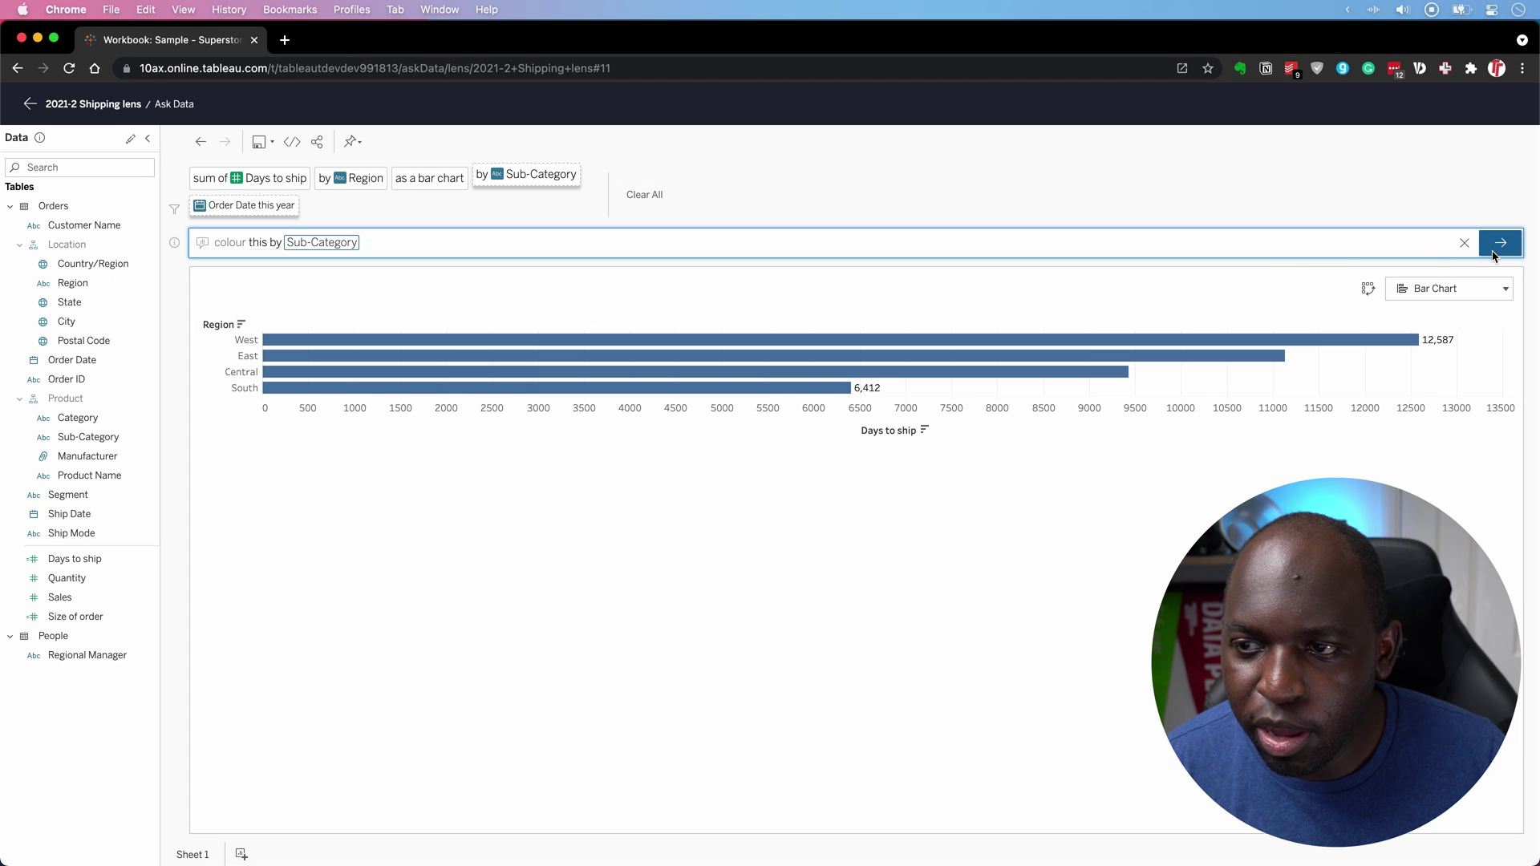
{"action": "left_click", "coordinate": [1521, 244]}
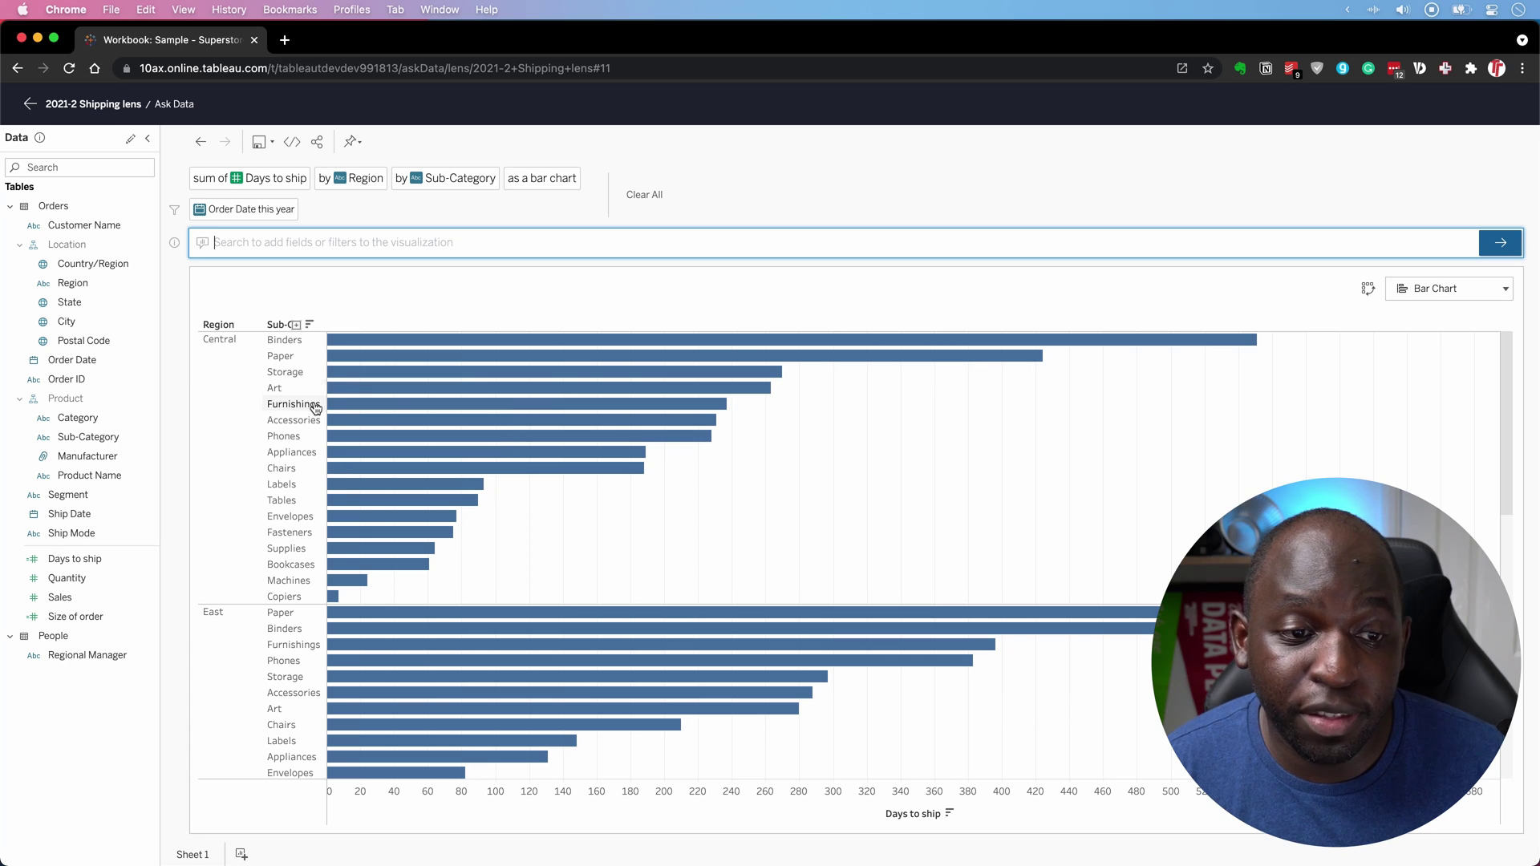
Return to the 2021-2 Shipping lens page and locate the bar chart recommendation under Basic Data Analysis.
{"action": "left_click", "coordinate": [114, 107]}
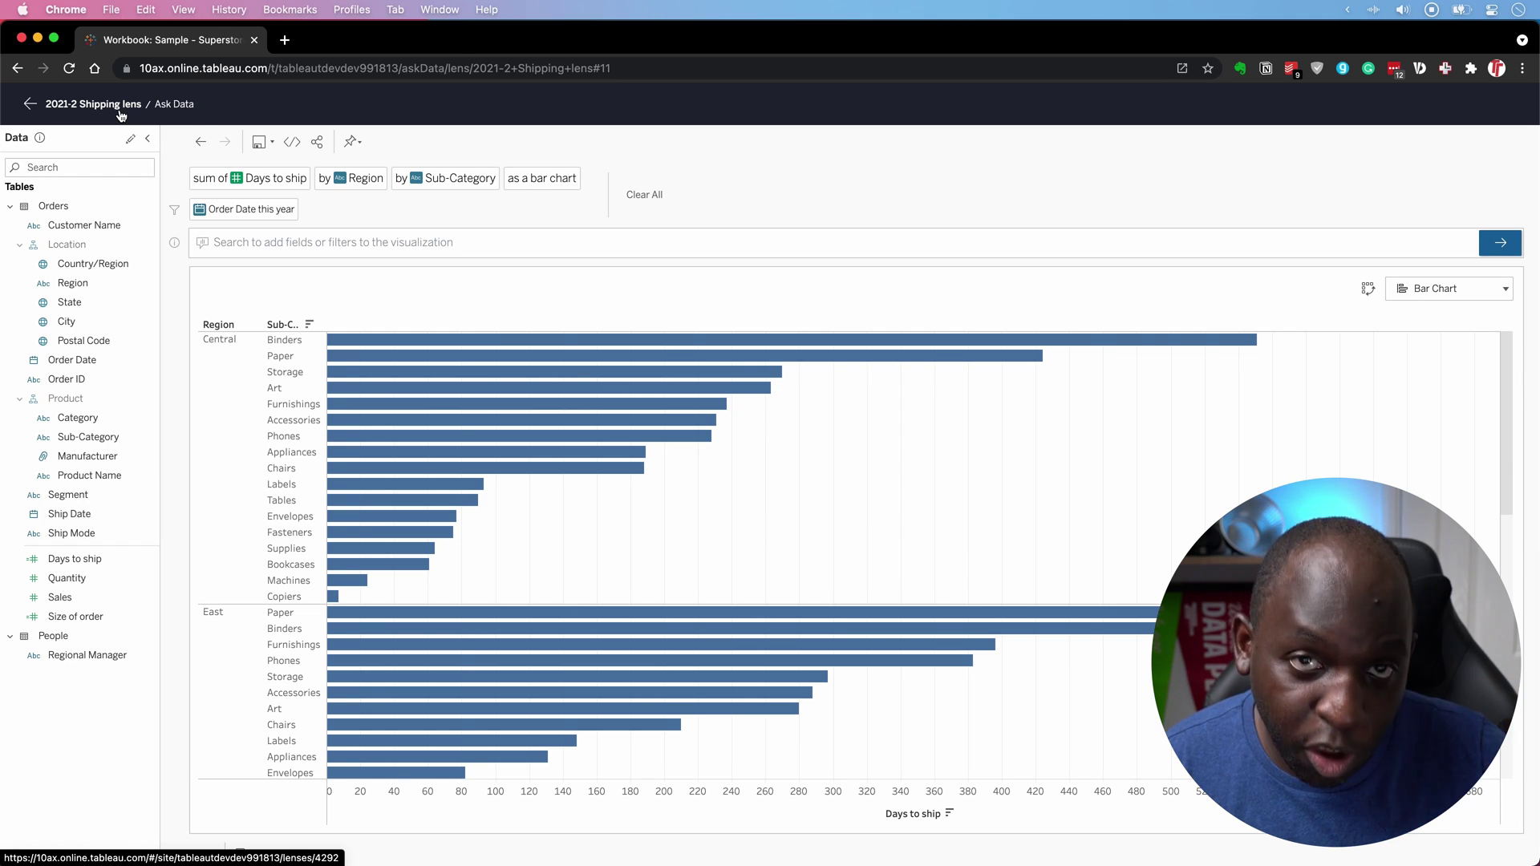
{"action": "left_click", "coordinate": [121, 114]}
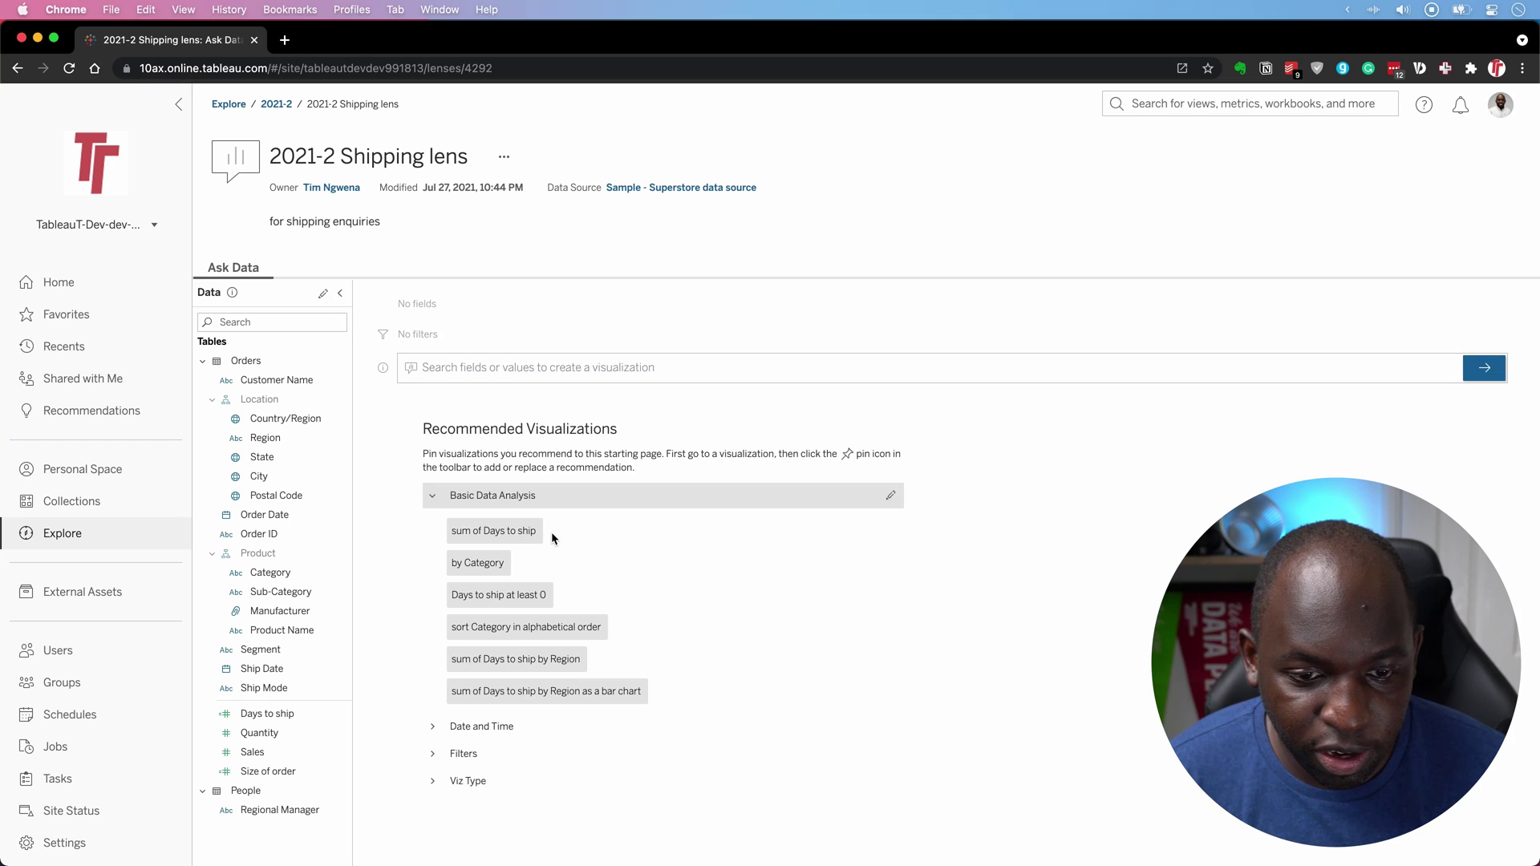
{"action": "left_click_drag", "start_coordinate": [700, 497], "coordinate": [628, 675]}
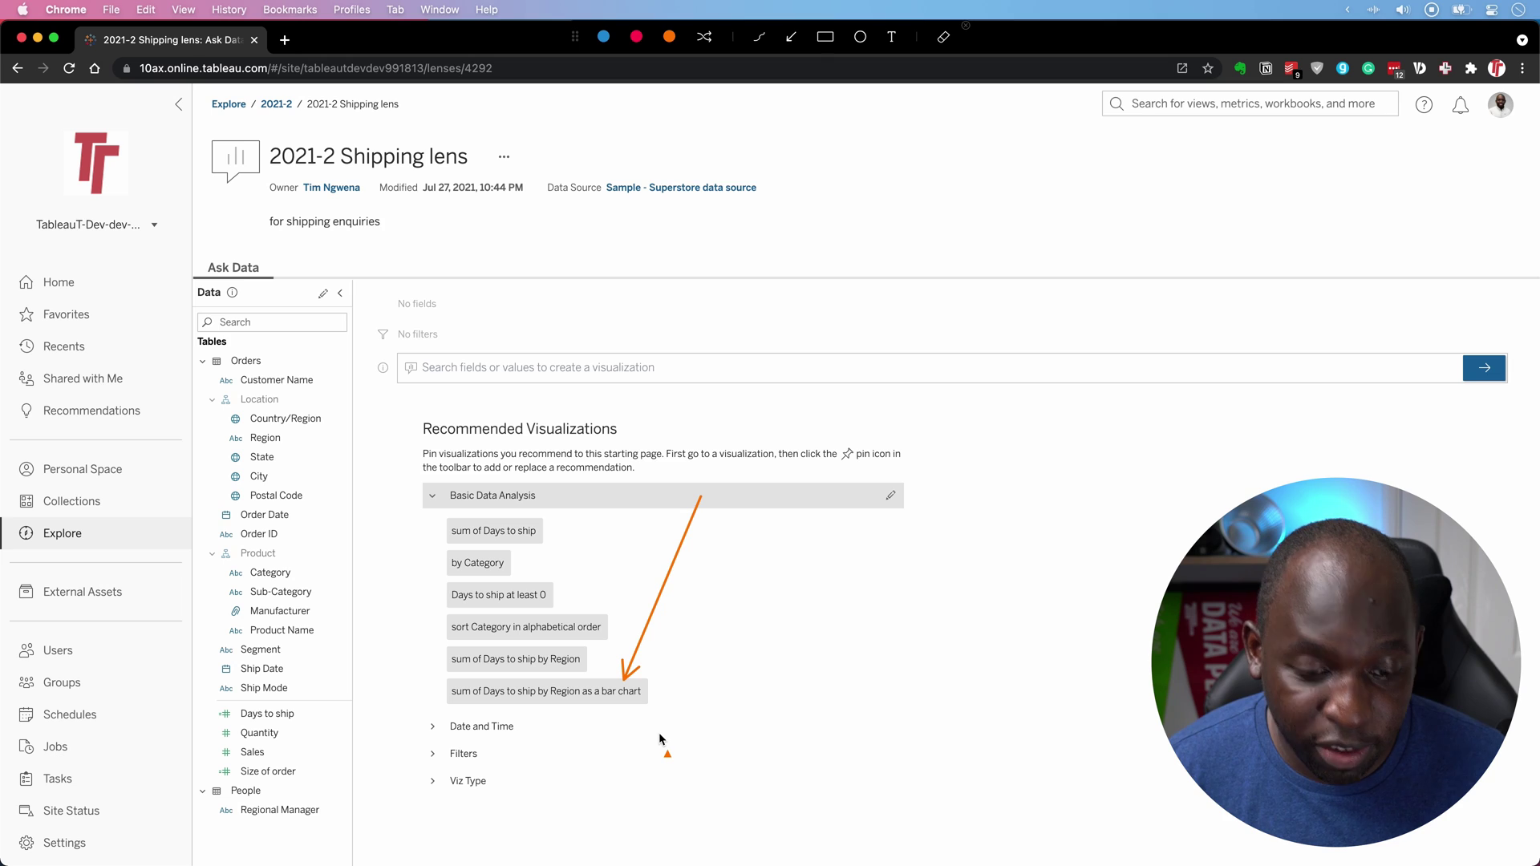
{"action": "key", "text": "ctrl"}
Review the edit options of the recommendation "sum of Days to ship by Region as a bar chart" without saving changes.
{"action": "left_click", "coordinate": [891, 497]}
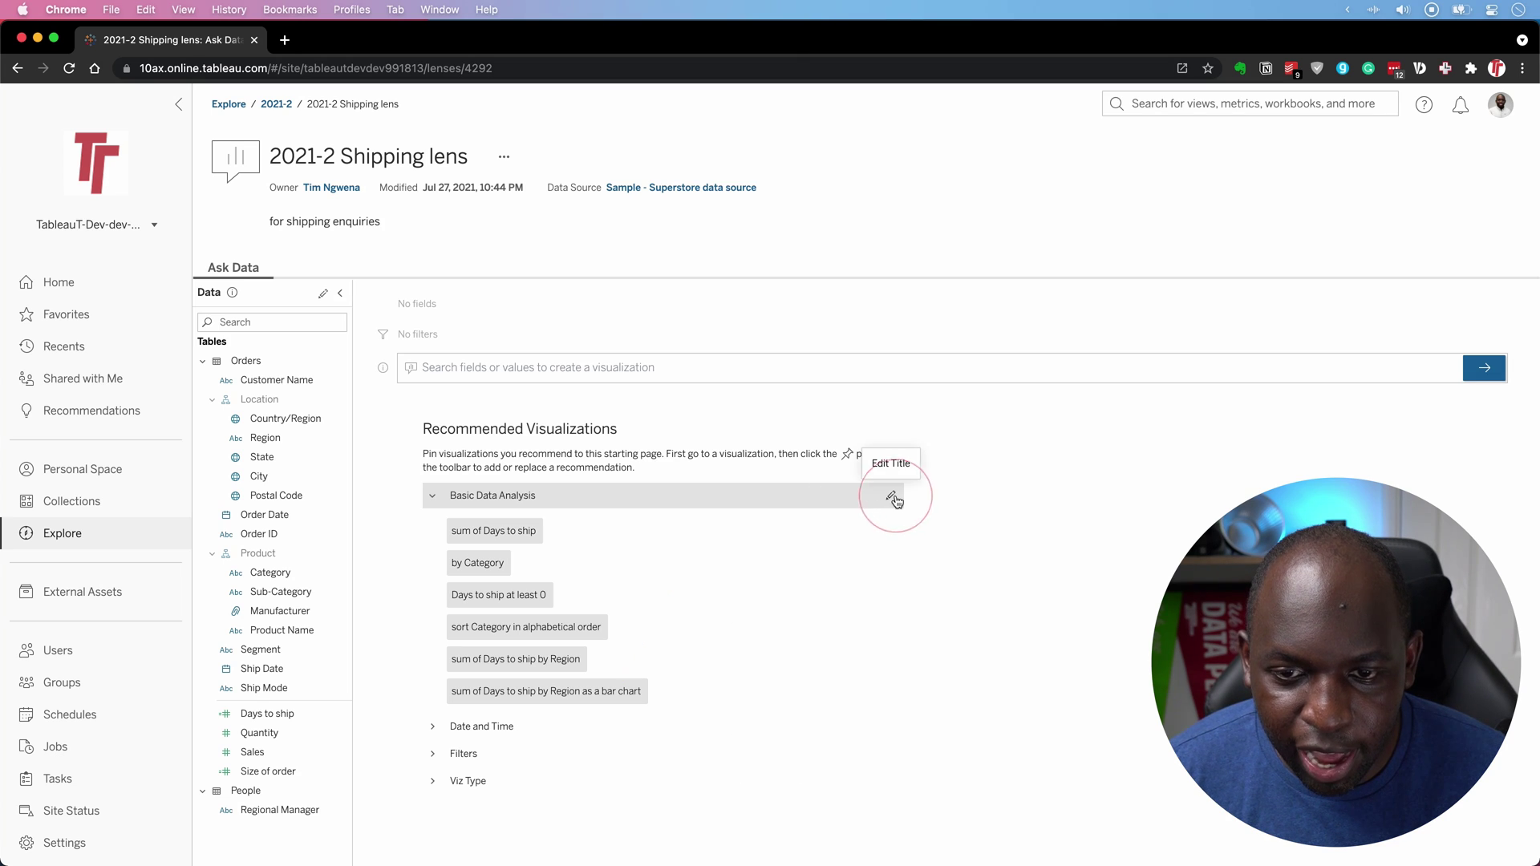
{"action": "left_click", "coordinate": [602, 570]}
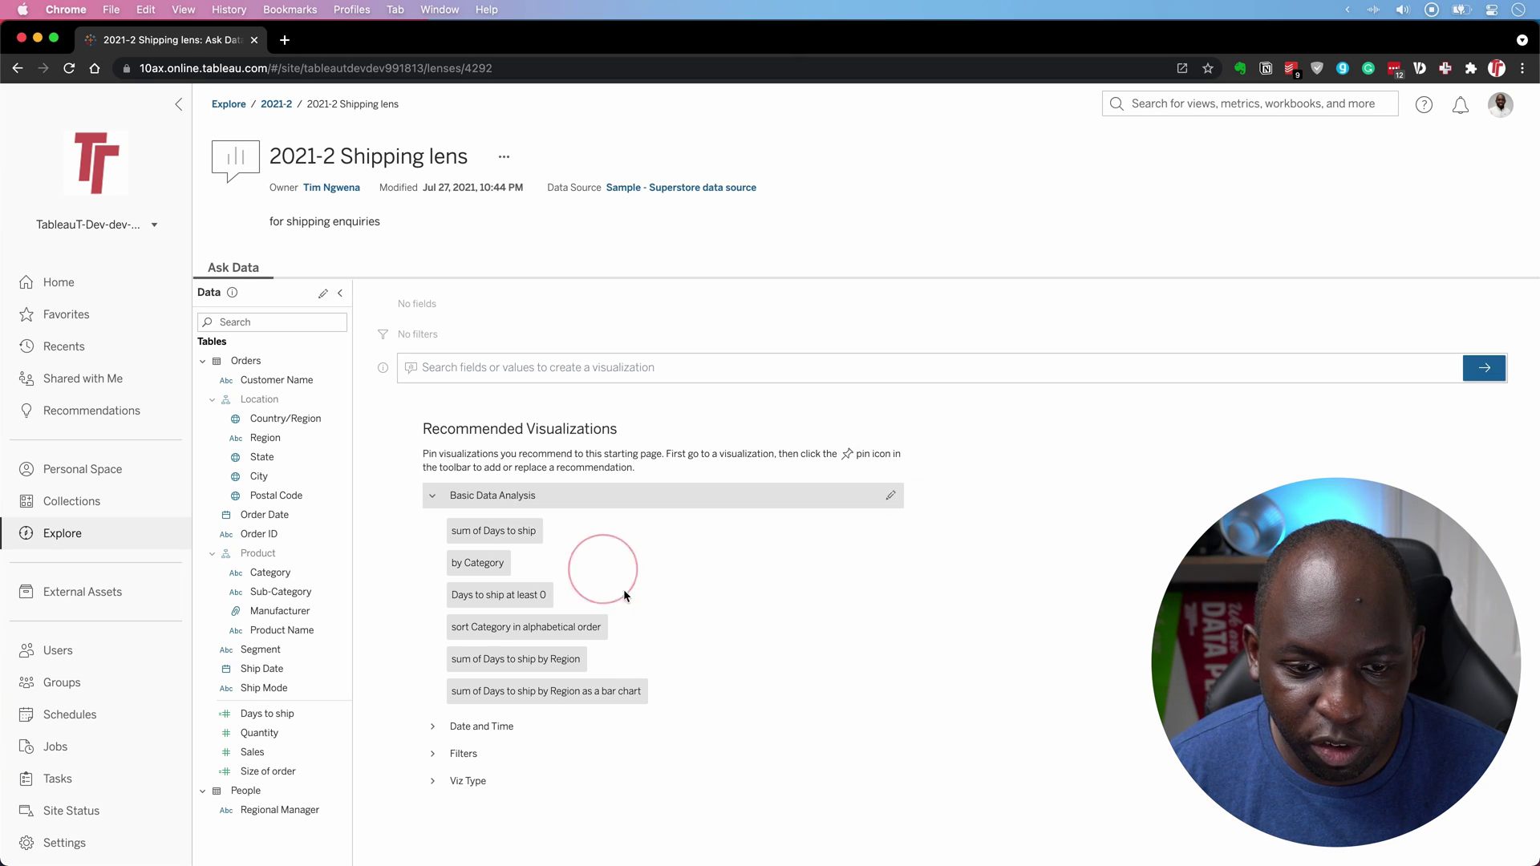
{"action": "left_click", "coordinate": [657, 694]}
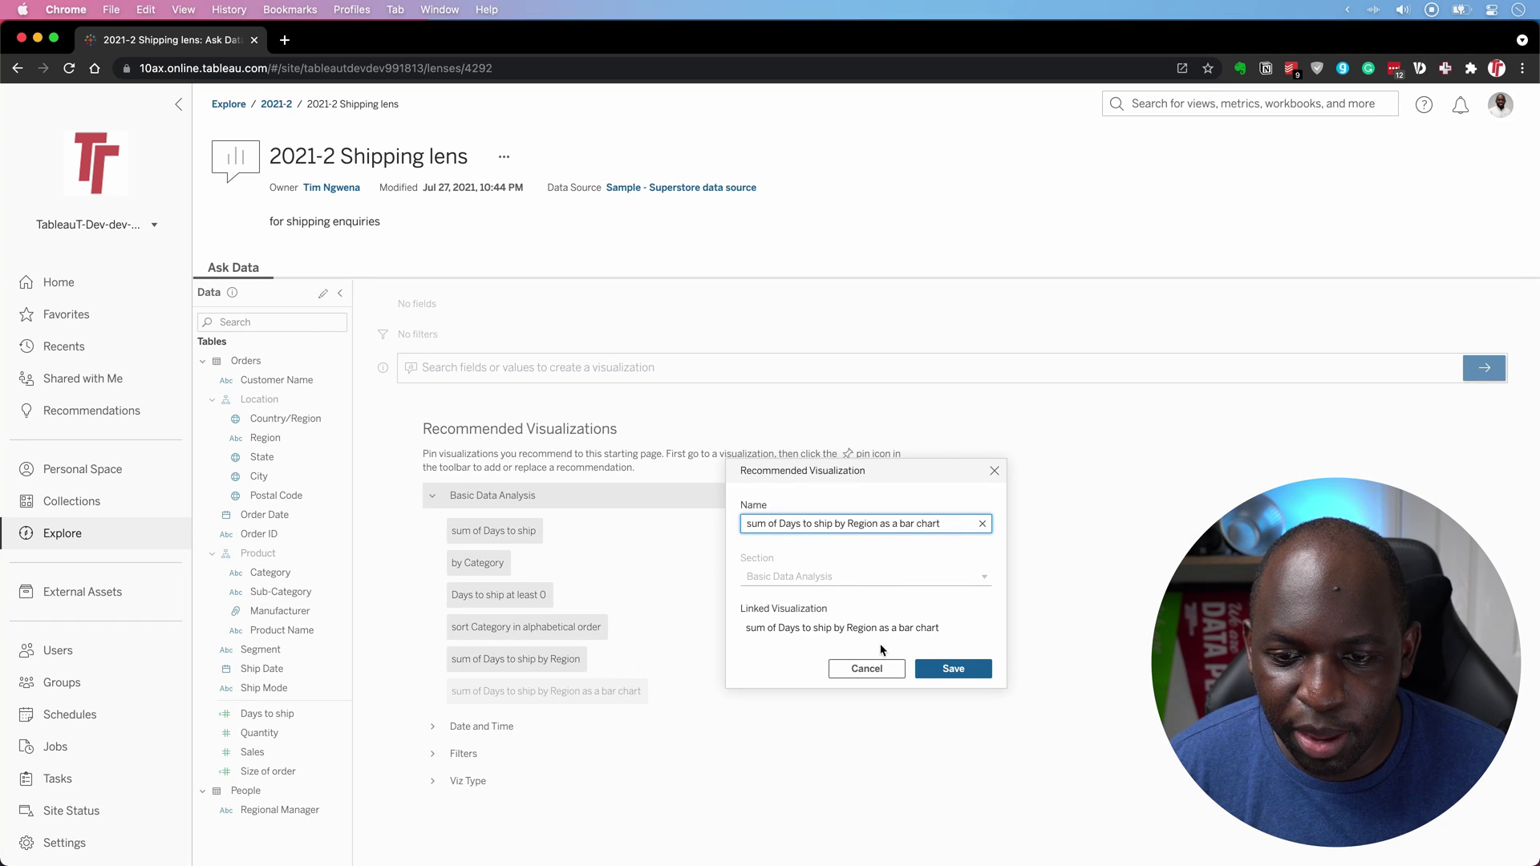
{"action": "left_click", "coordinate": [868, 670]}
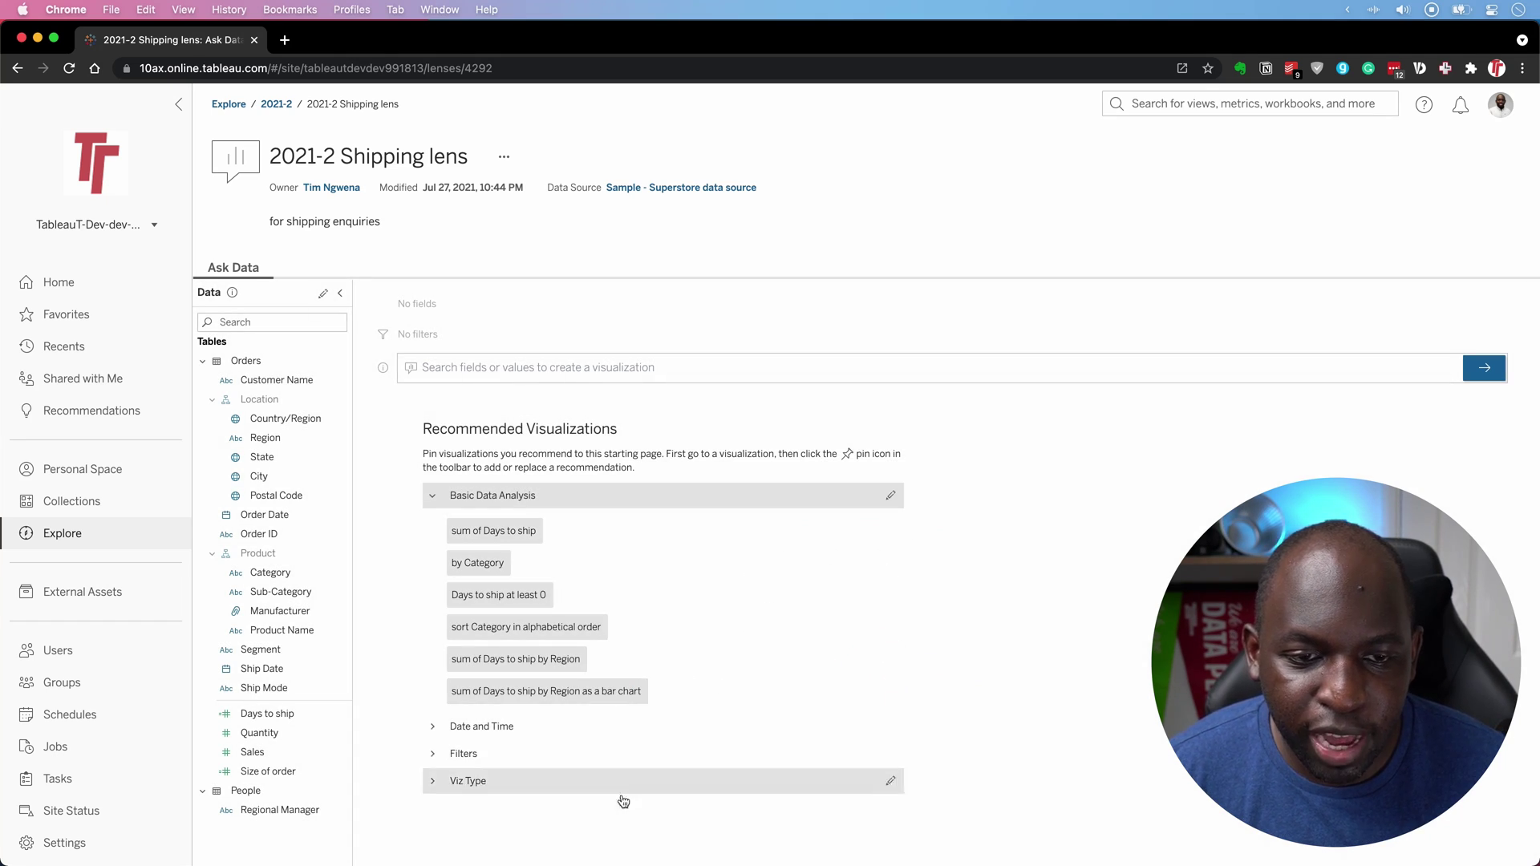
Open the recommendation "sum of Days to ship by Region as a bar chart" and break it down by Segment.
{"action": "left_click", "coordinate": [595, 696]}
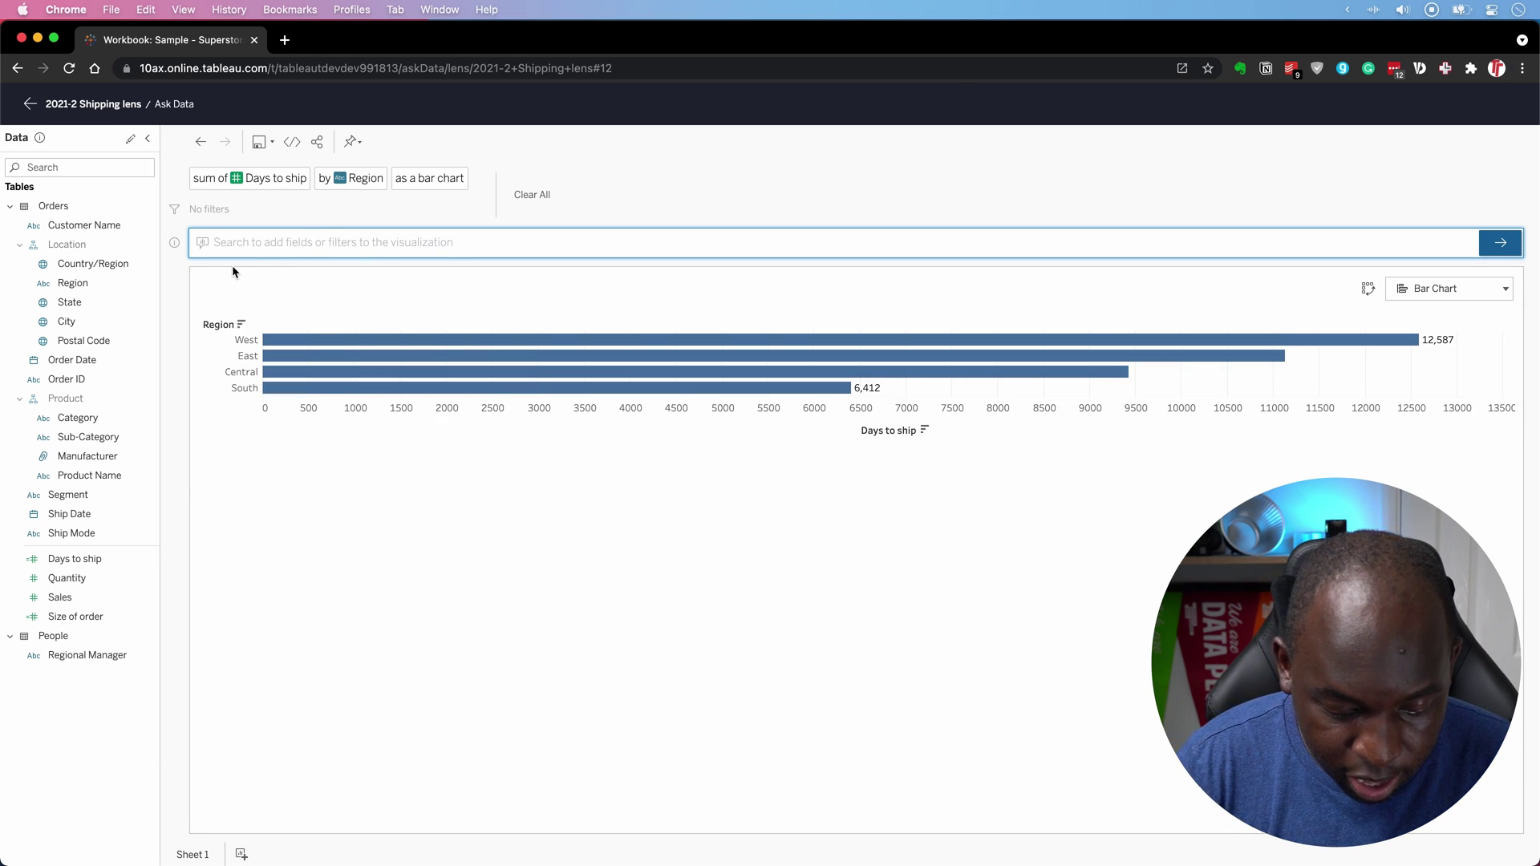
{"action": "type", "text": "by s"}
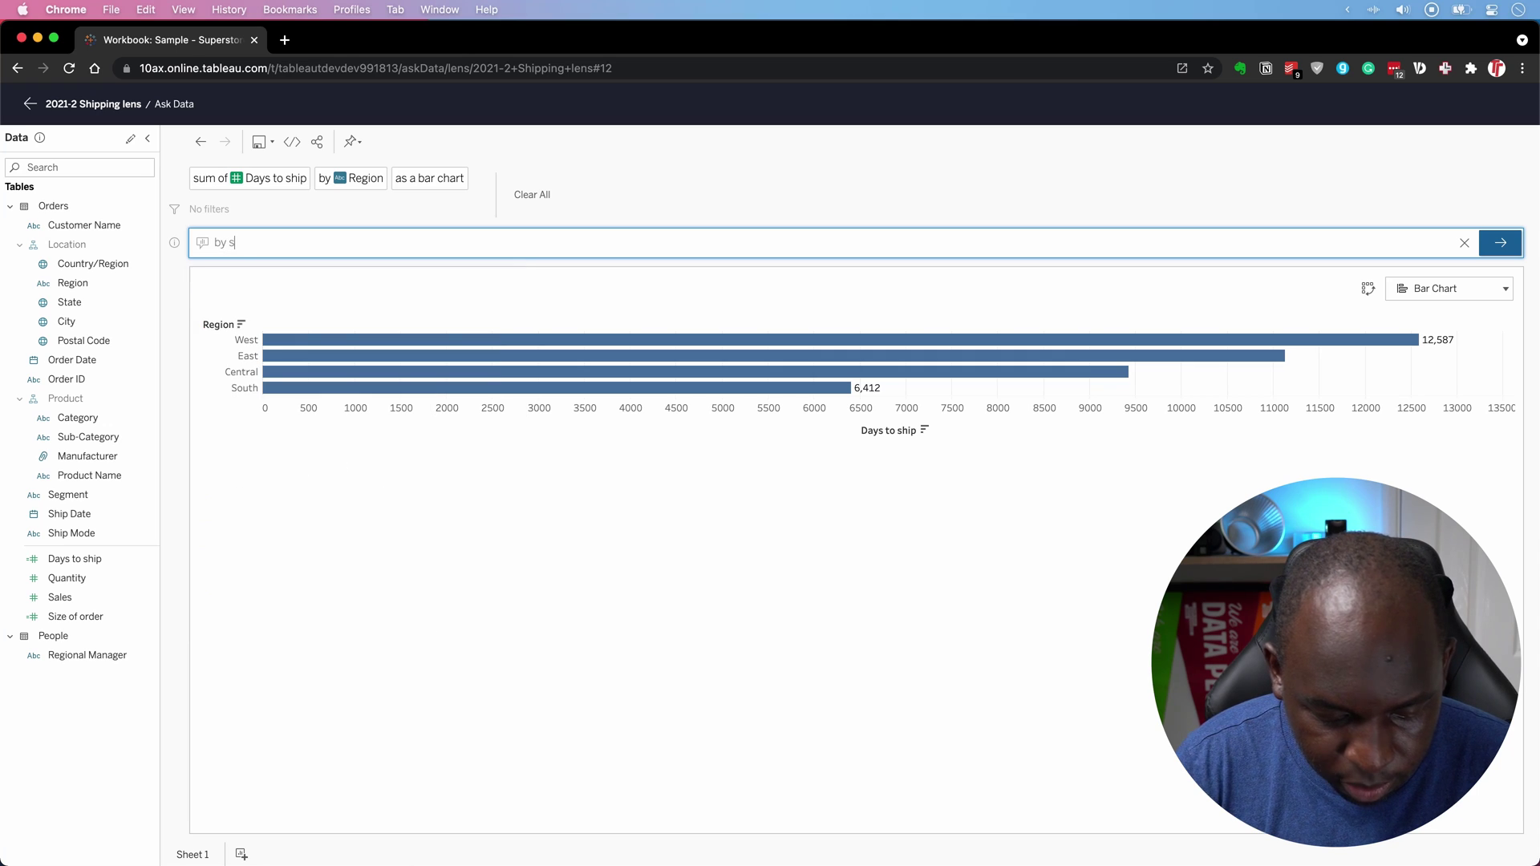
{"action": "type", "text": "y"}
{"action": "key", "text": "BackSpace"}
{"action": "key", "text": "BackSpace"}
{"action": "type", "text": "by seg"}
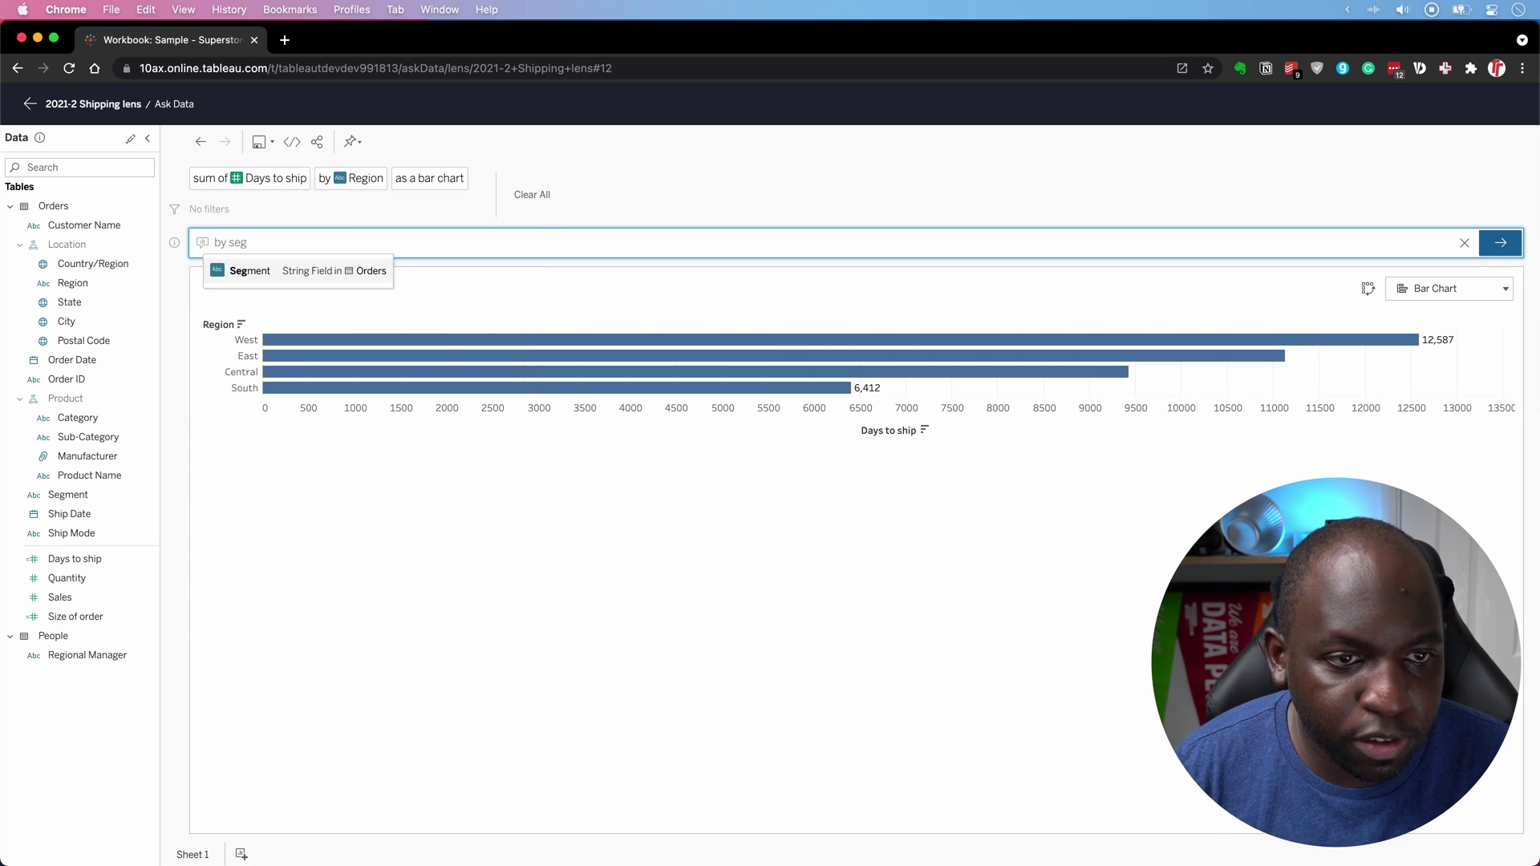
{"action": "left_click", "coordinate": [269, 271]}
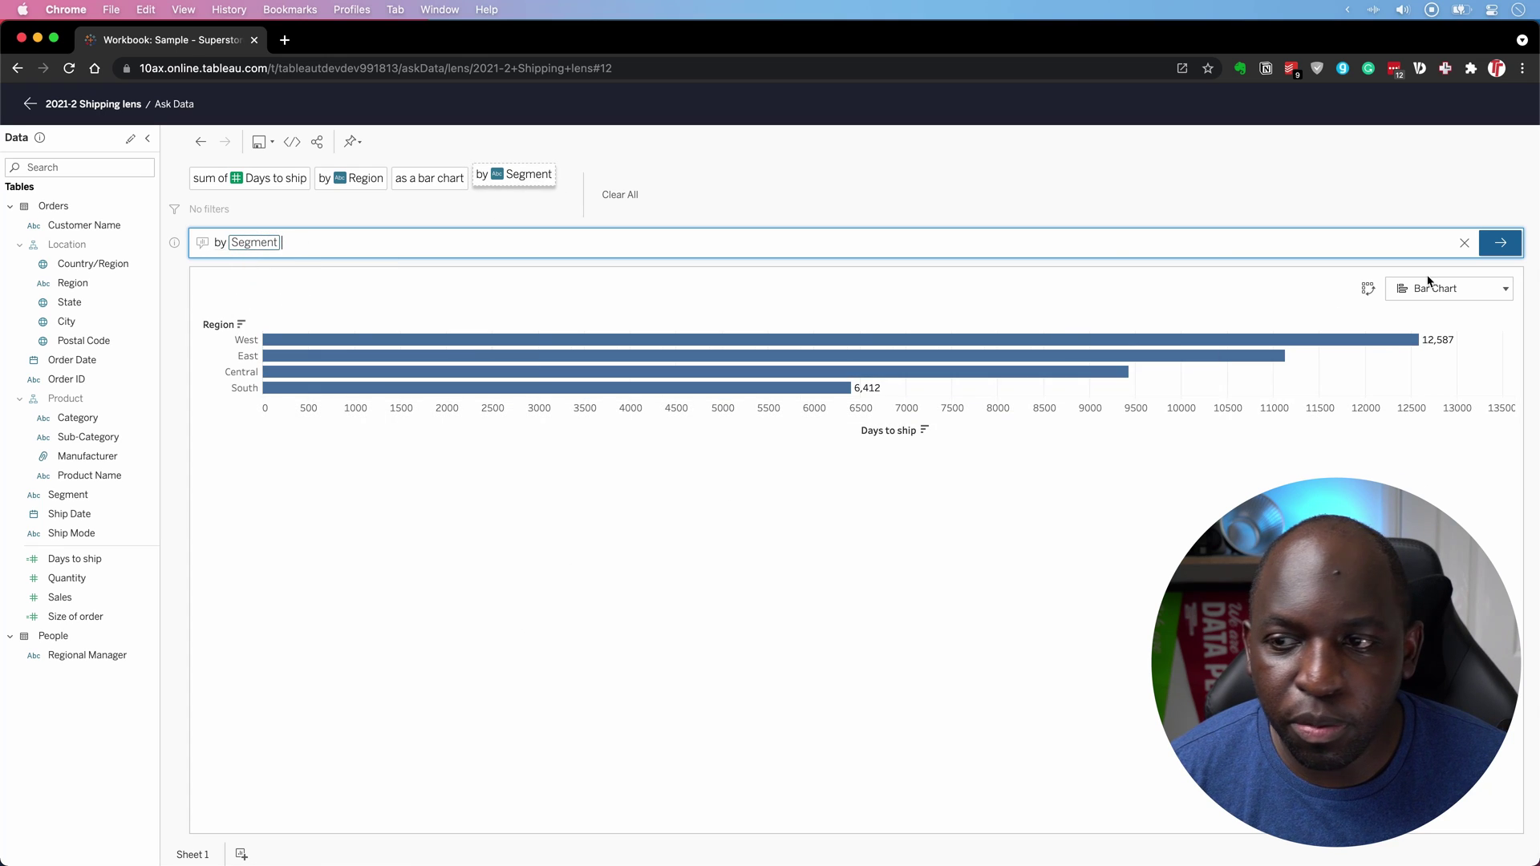
{"action": "left_click", "coordinate": [1496, 242]}
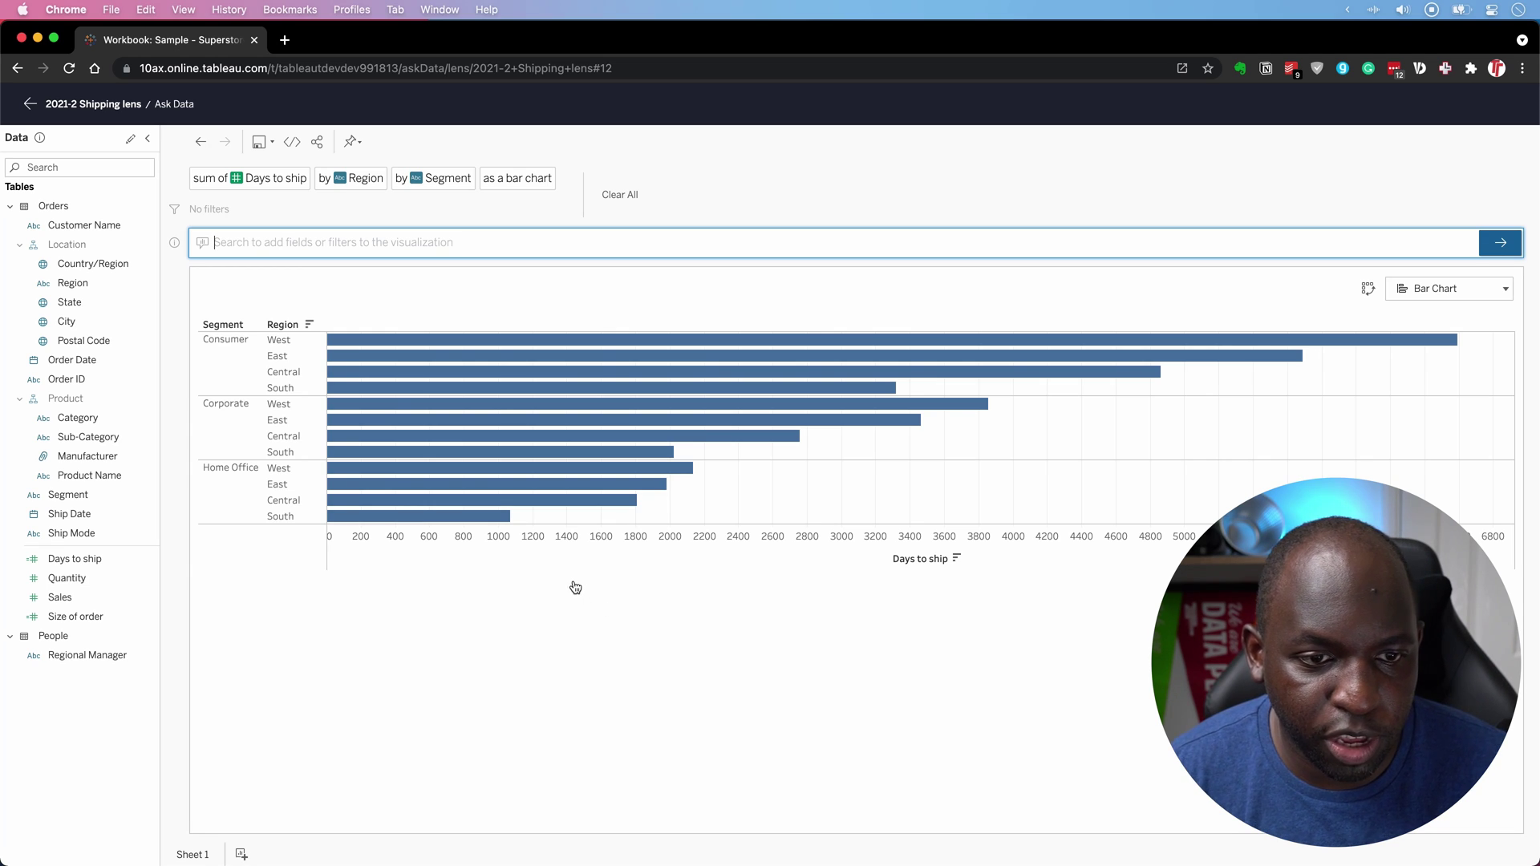
Replace the Basic Data Analysis recommendation "sum of Days to ship by Region as a bar chart" with the segmented chart, keeping its name.
{"action": "mouse_move", "coordinate": [335, 377]}
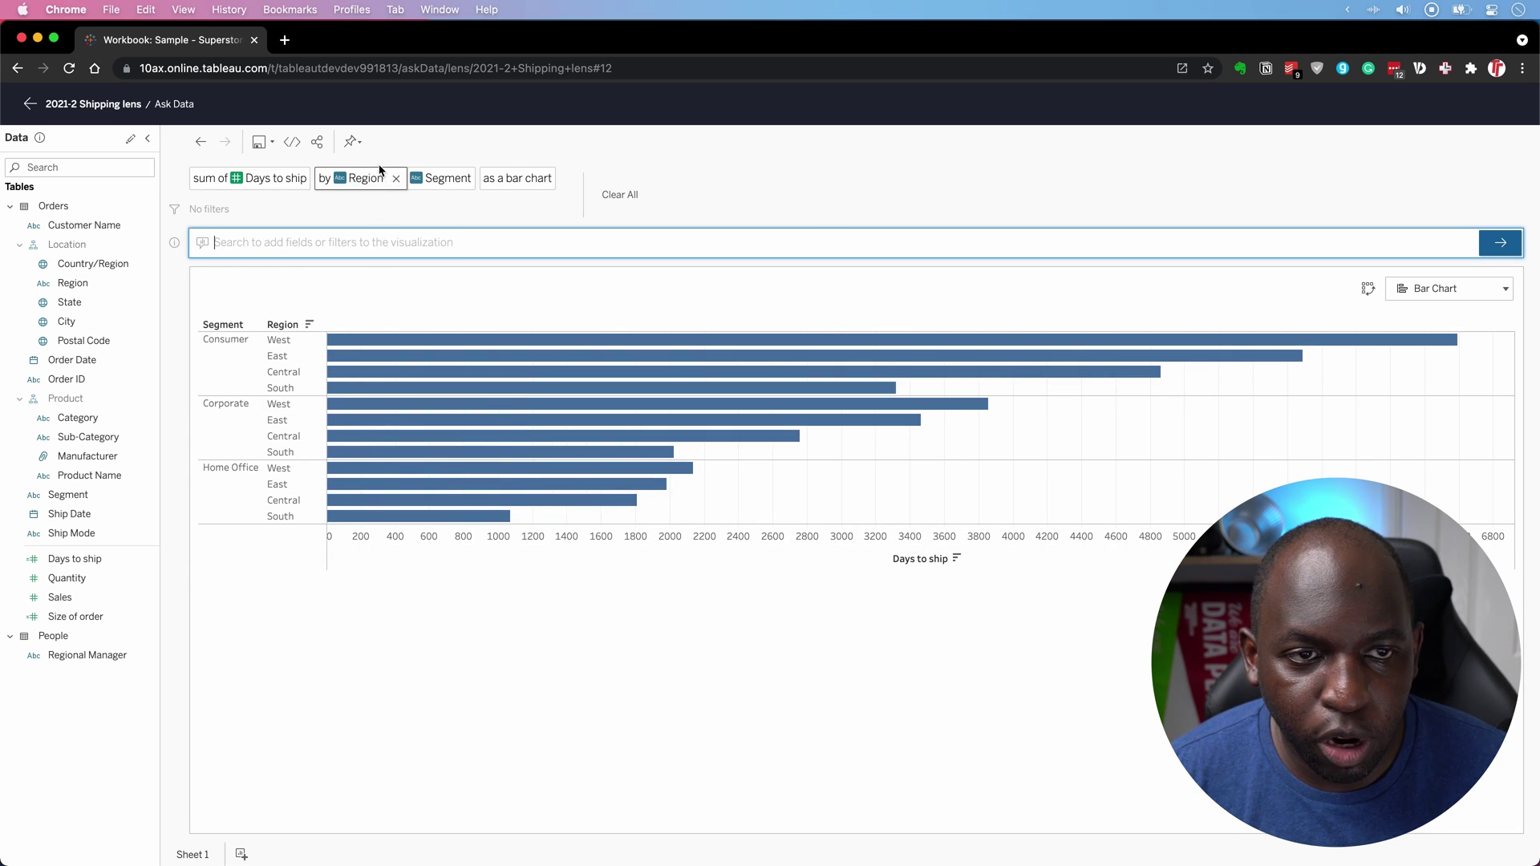
{"action": "left_click", "coordinate": [351, 141]}
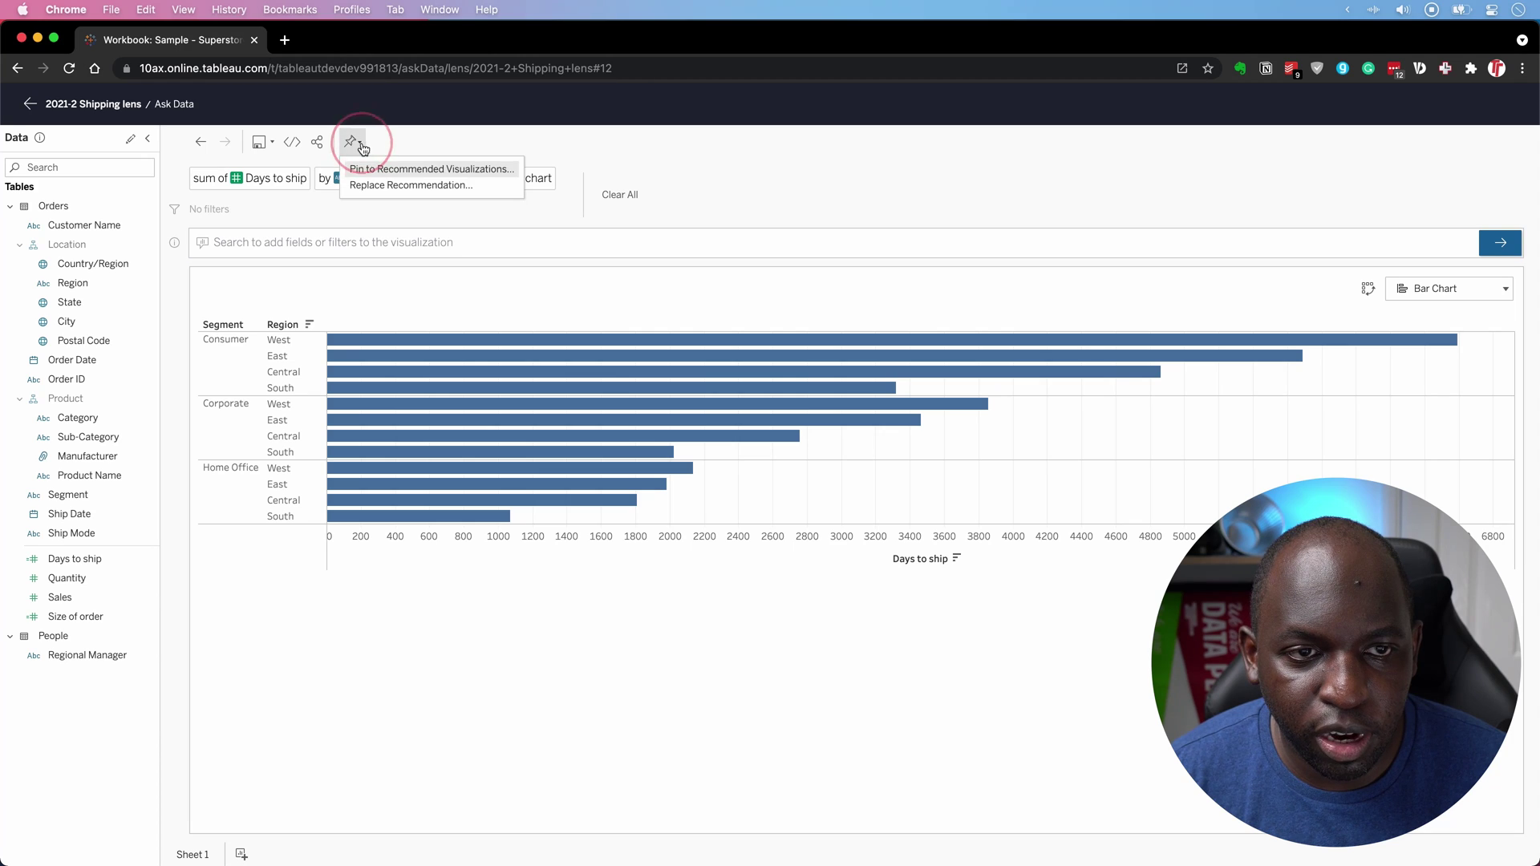
{"action": "left_click", "coordinate": [459, 187]}
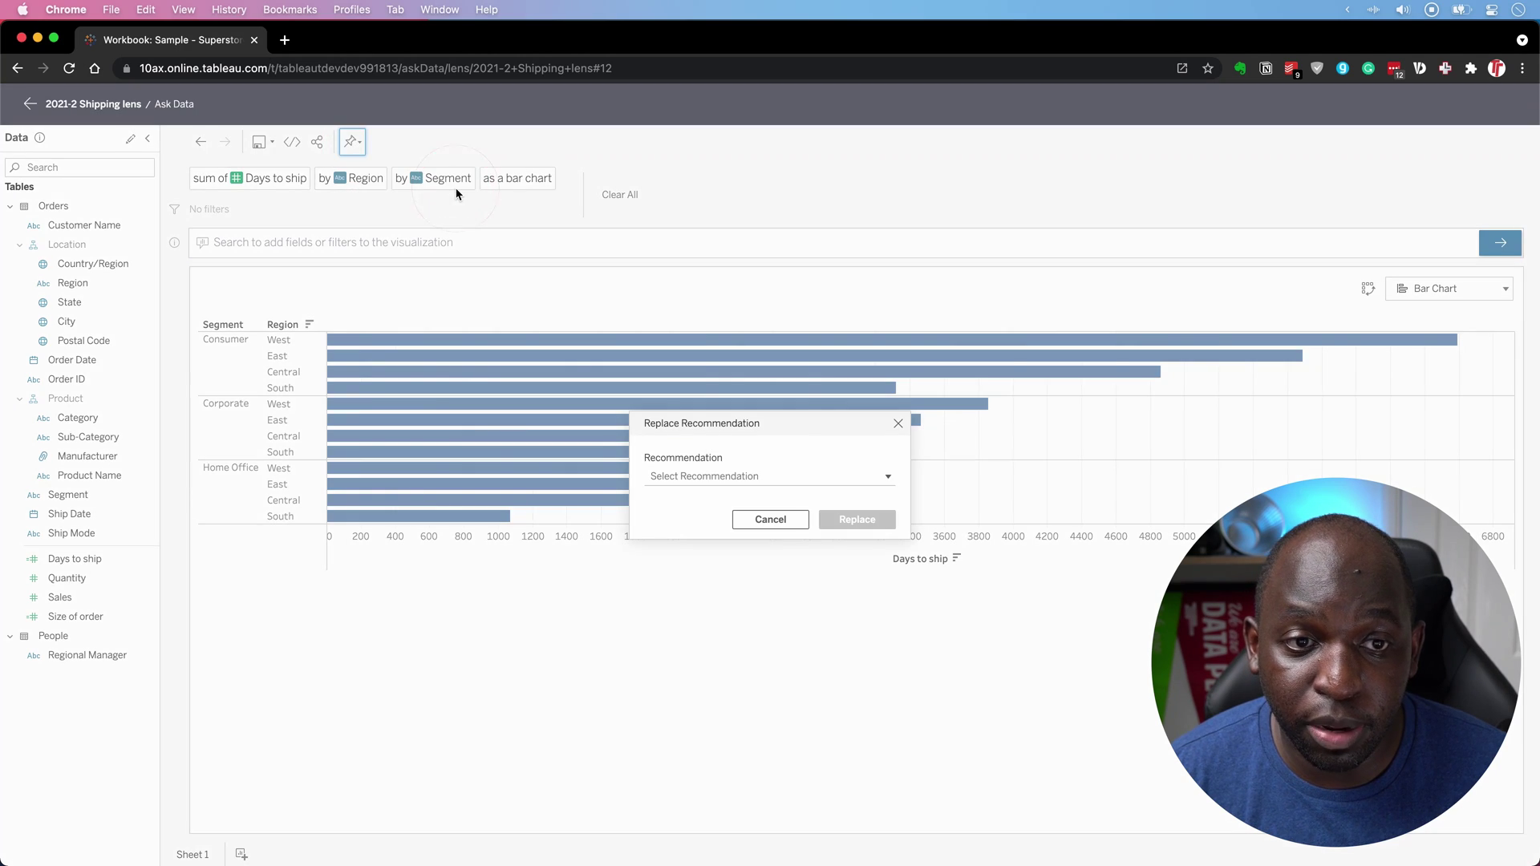
{"action": "left_click", "coordinate": [777, 476]}
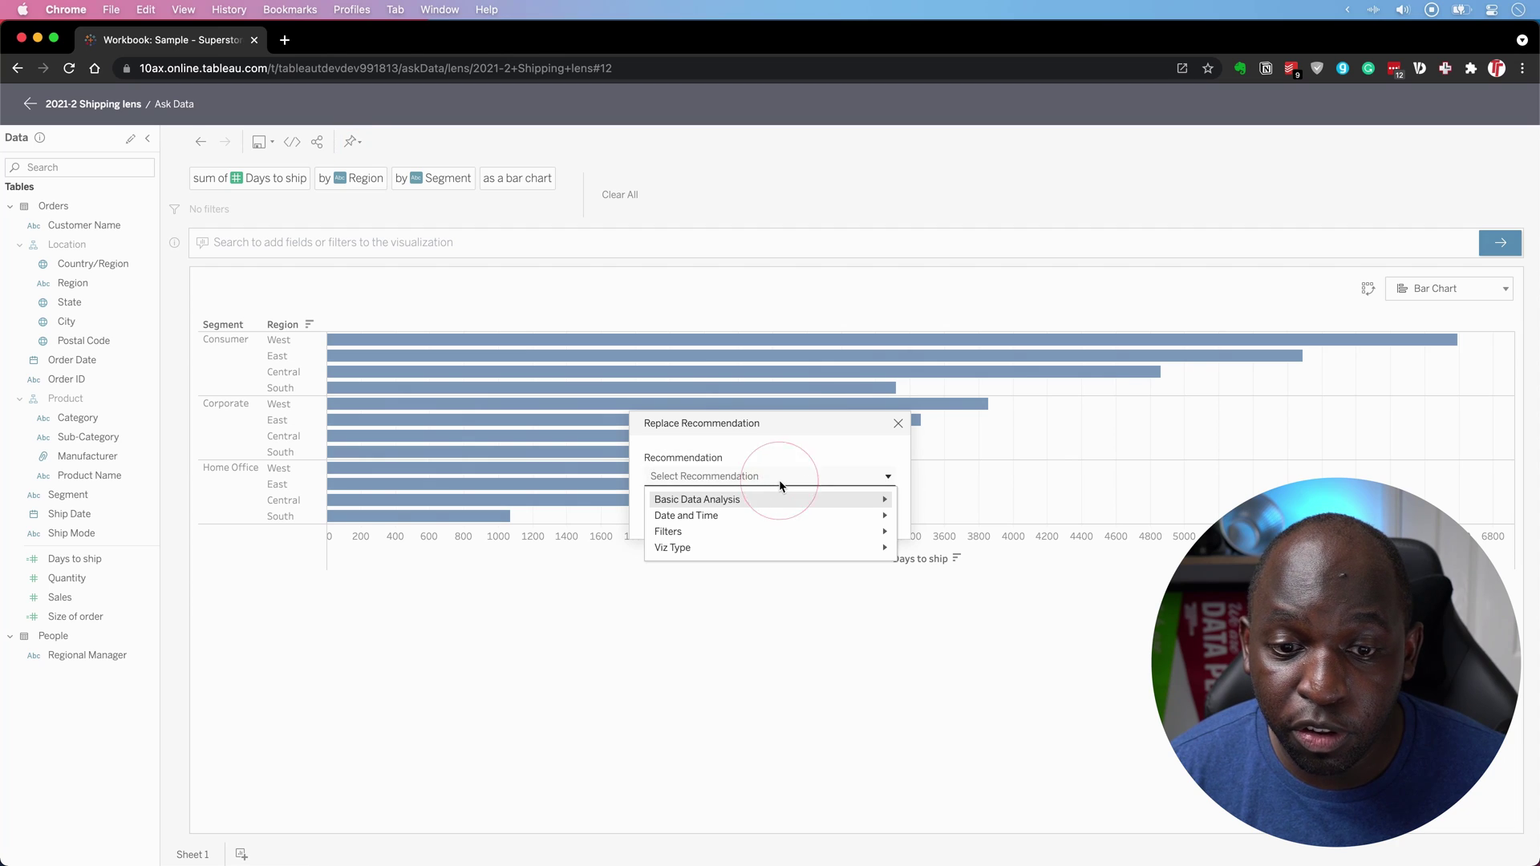
{"action": "mouse_move", "coordinate": [783, 505]}
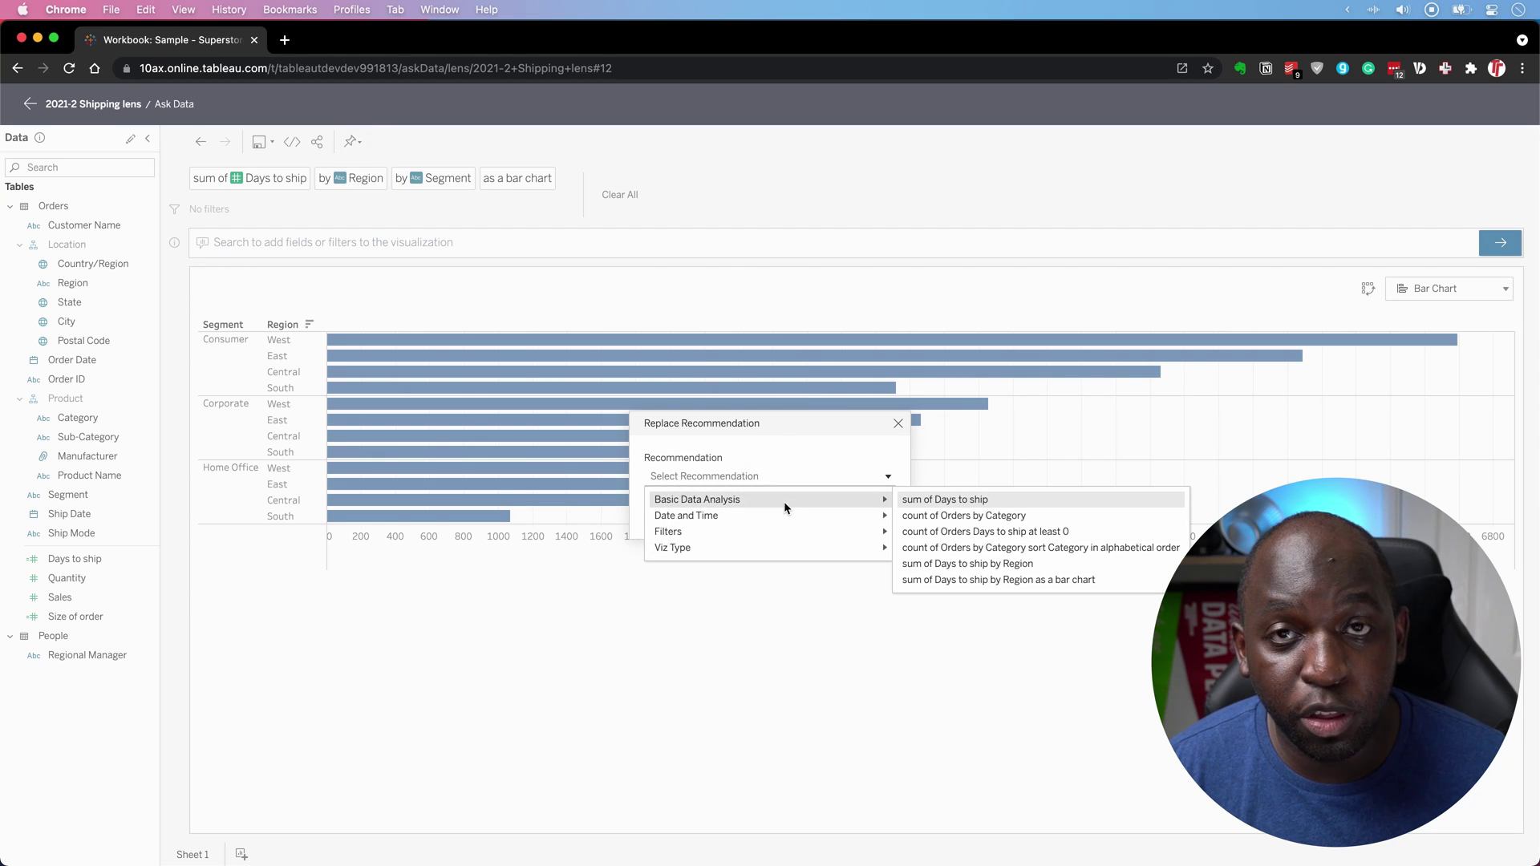
{"action": "left_click", "coordinate": [1063, 581]}
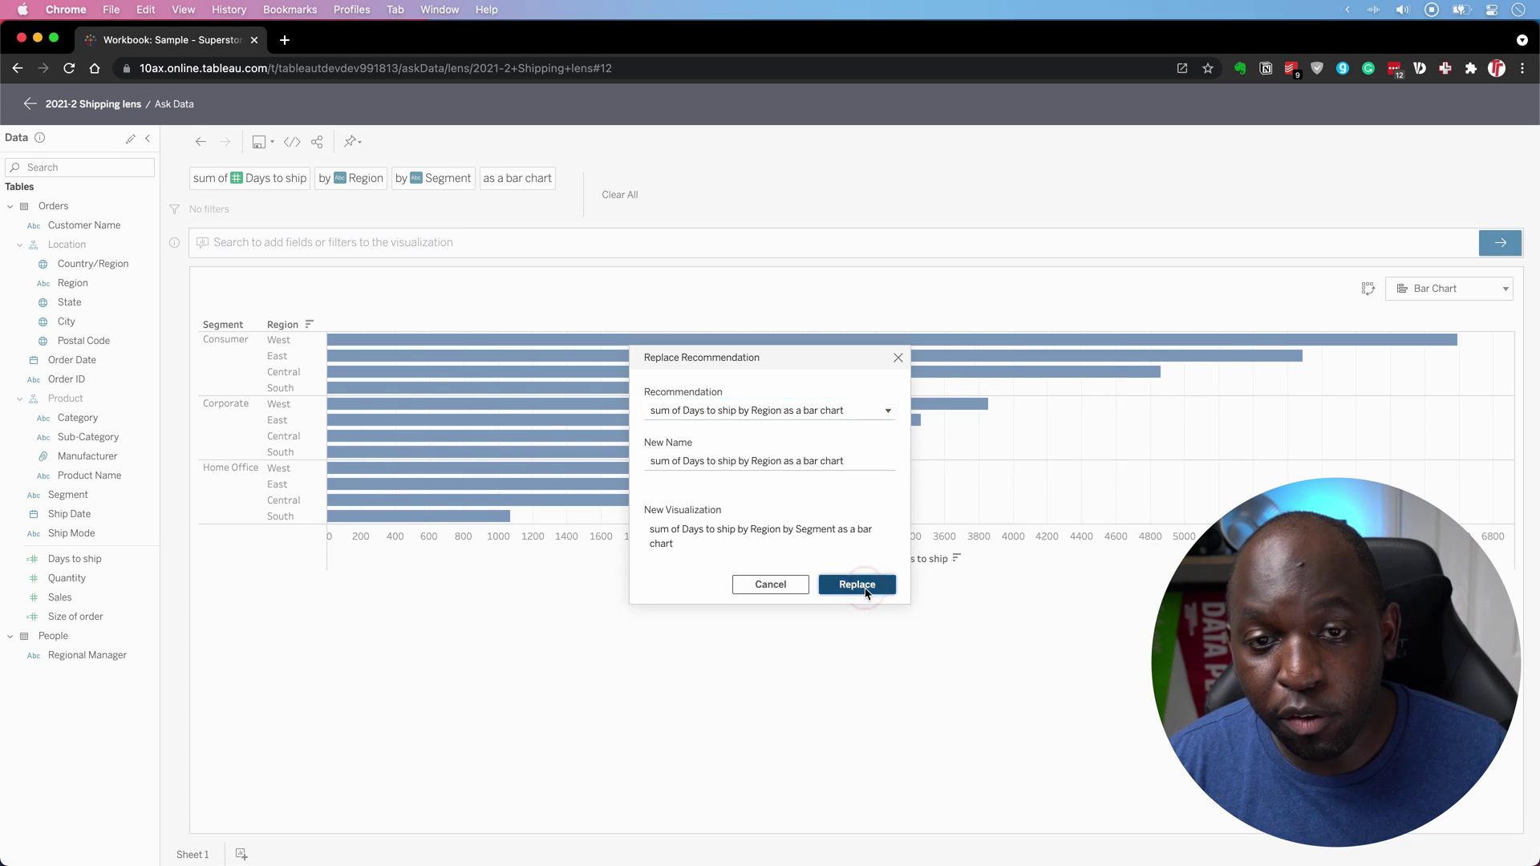
{"action": "left_click", "coordinate": [842, 583]}
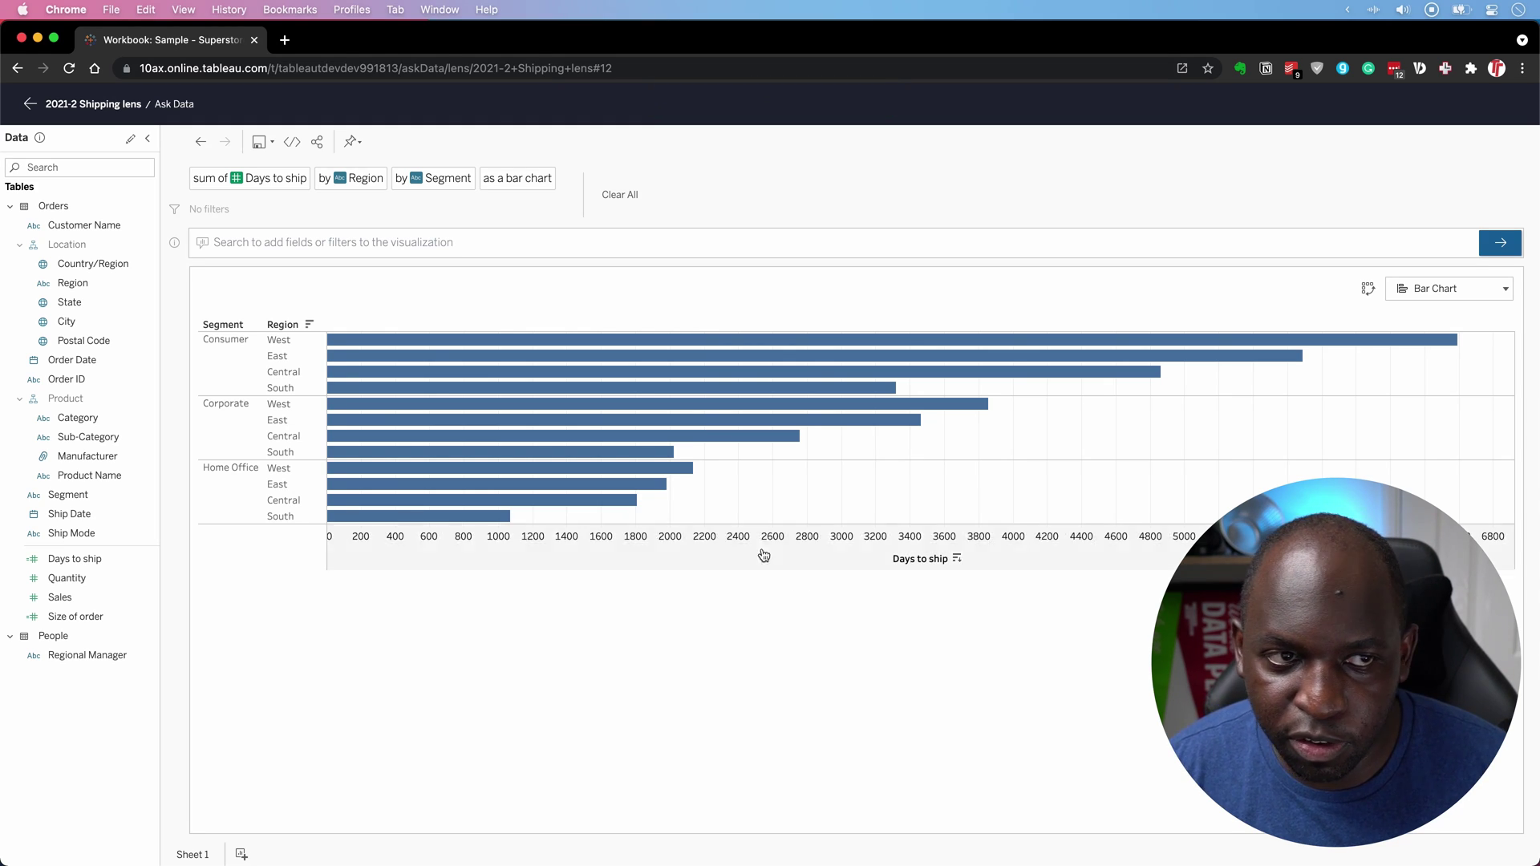
Return to the 2021-2 Shipping lens page and open the replaced bar chart recommendation.
{"action": "left_click", "coordinate": [89, 108]}
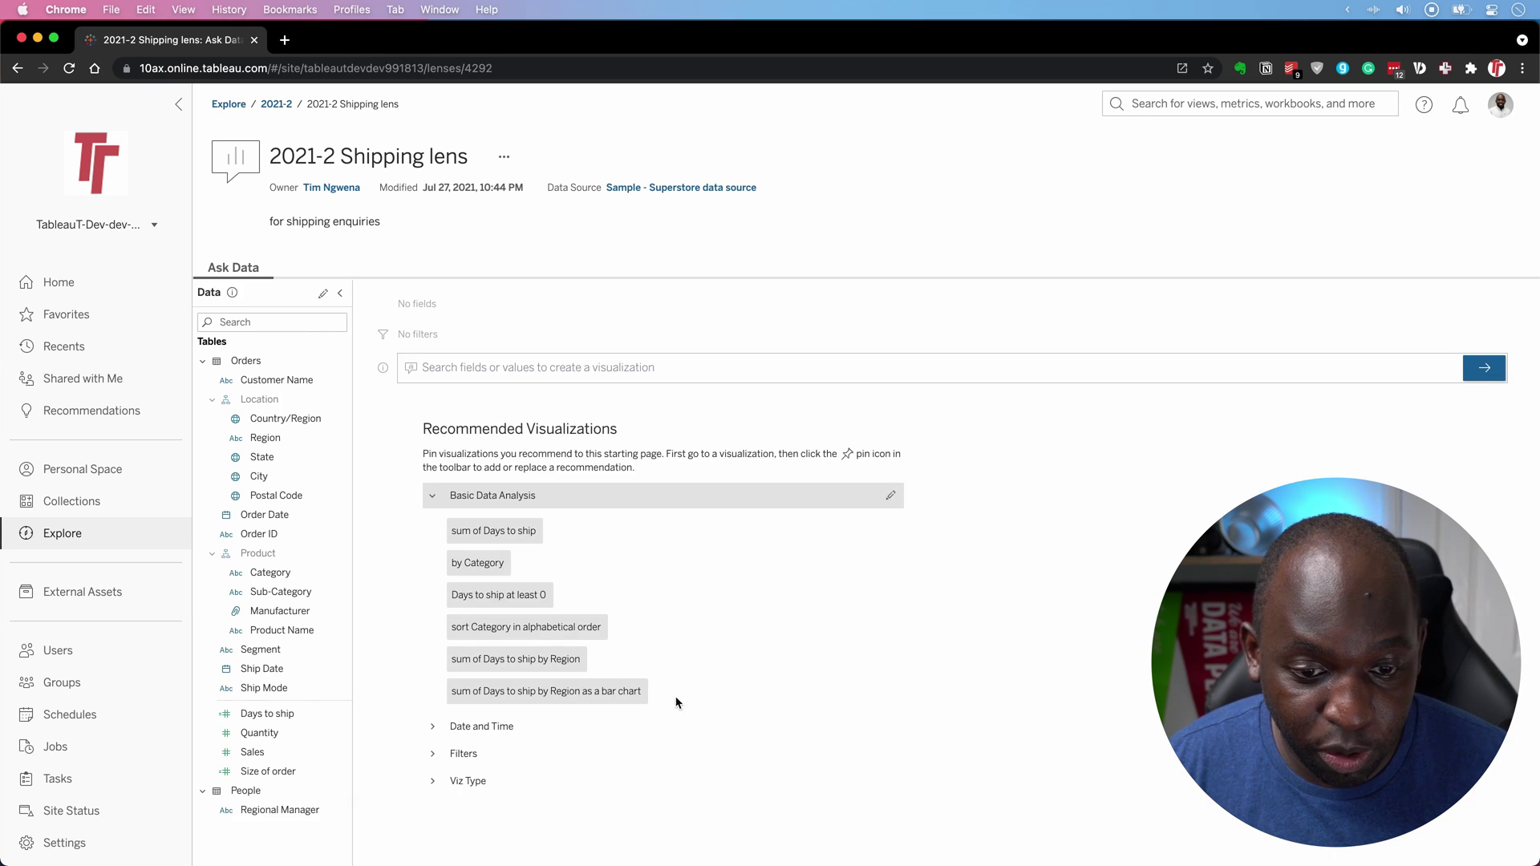
{"action": "key", "text": "ctrl+a"}
{"action": "left_click_drag", "start_coordinate": [660, 572], "coordinate": [596, 689]}
{"action": "key", "text": "ctrl+a"}
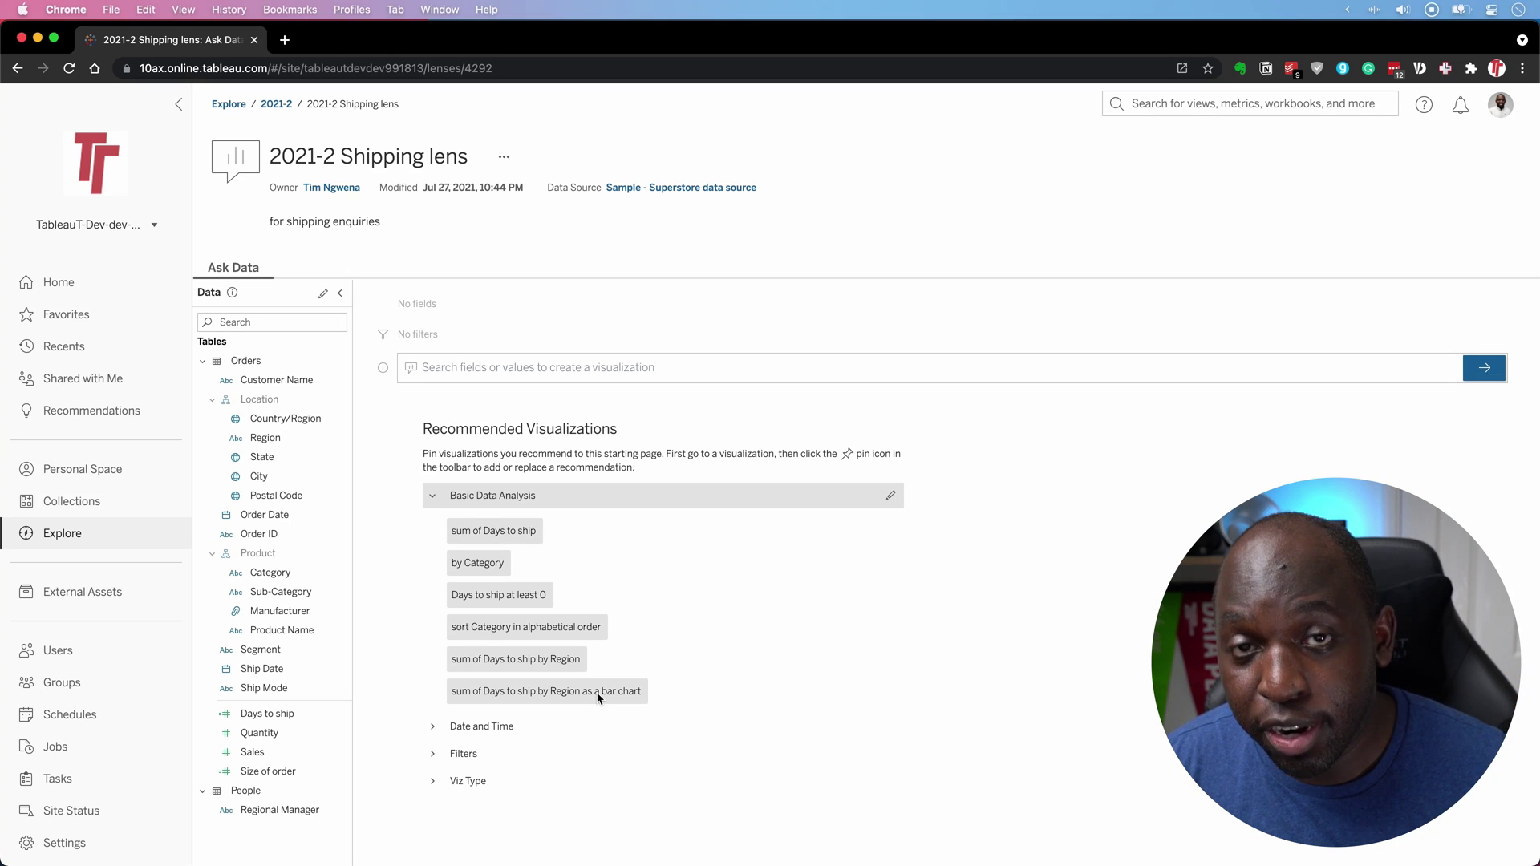
{"action": "left_click", "coordinate": [596, 702]}
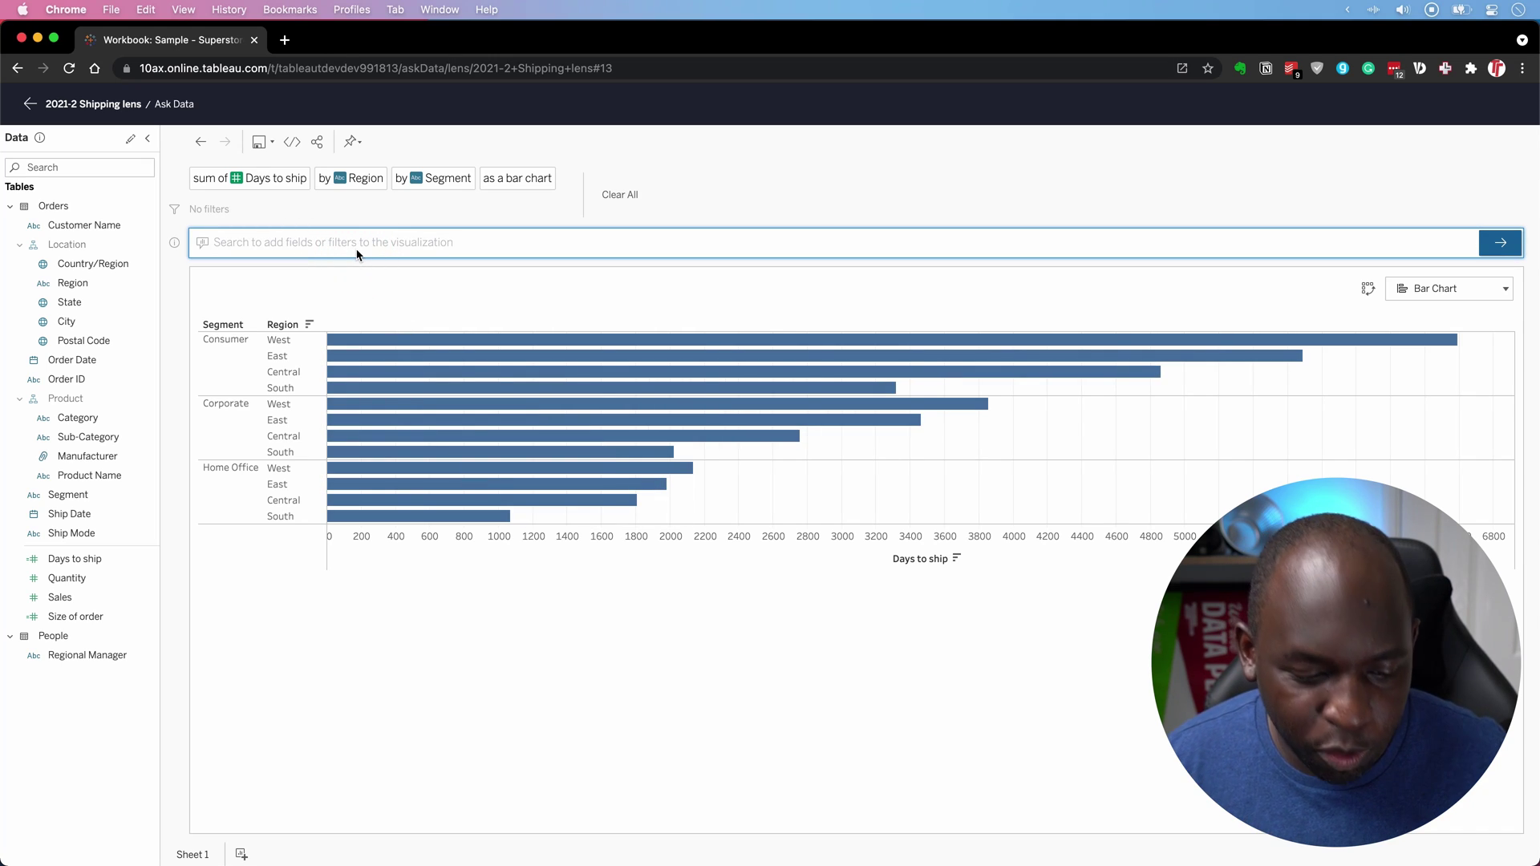
{"action": "key", "text": "ctrl+a"}
{"action": "left_click_drag", "start_coordinate": [311, 209], "coordinate": [243, 179]}
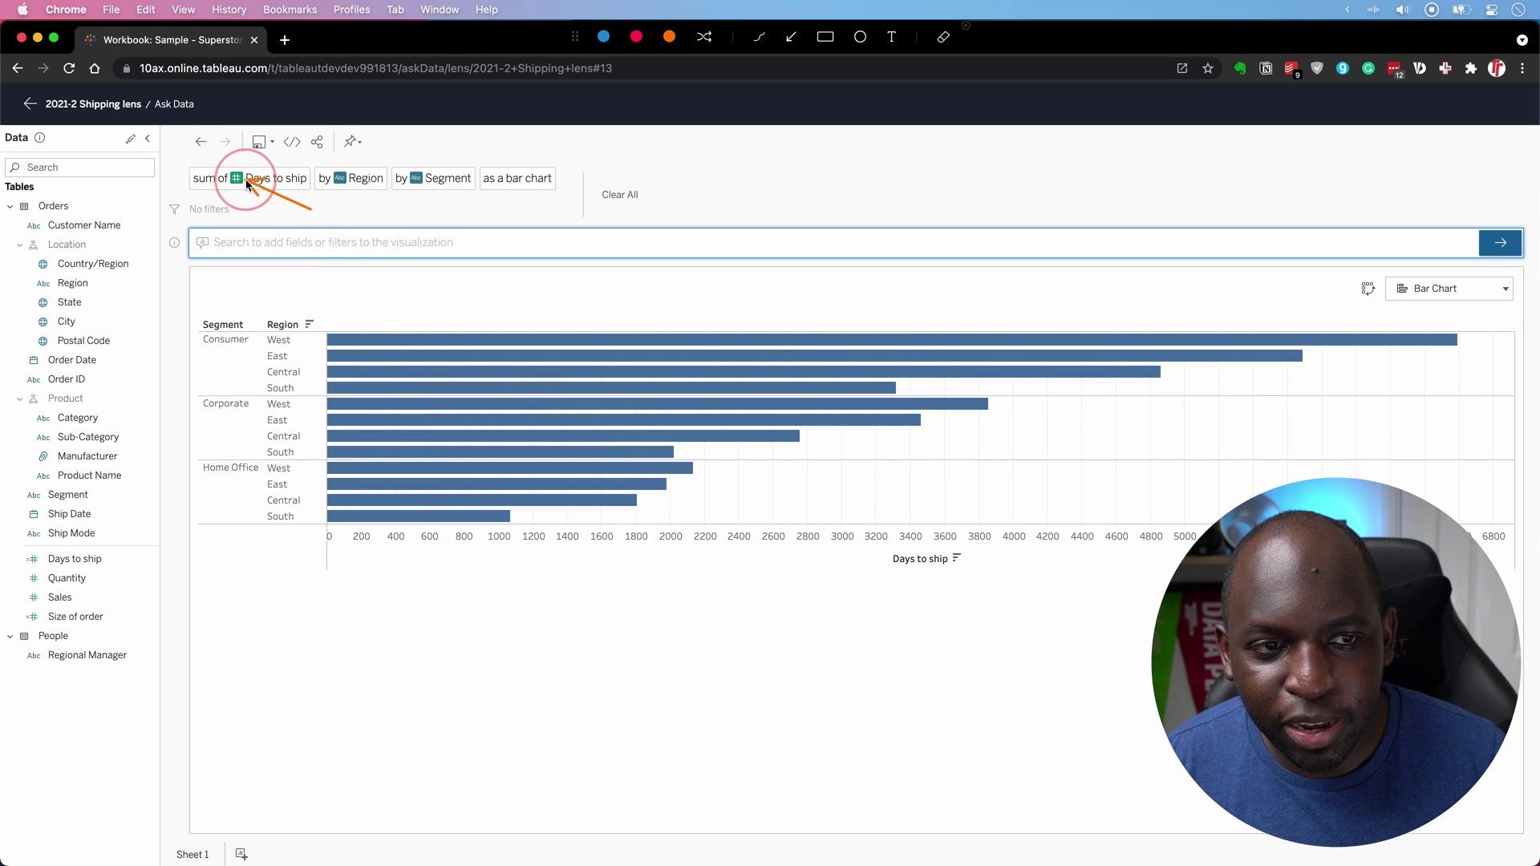
{"action": "left_click_drag", "start_coordinate": [346, 219], "coordinate": [339, 186]}
{"action": "left_click_drag", "start_coordinate": [430, 213], "coordinate": [418, 177]}
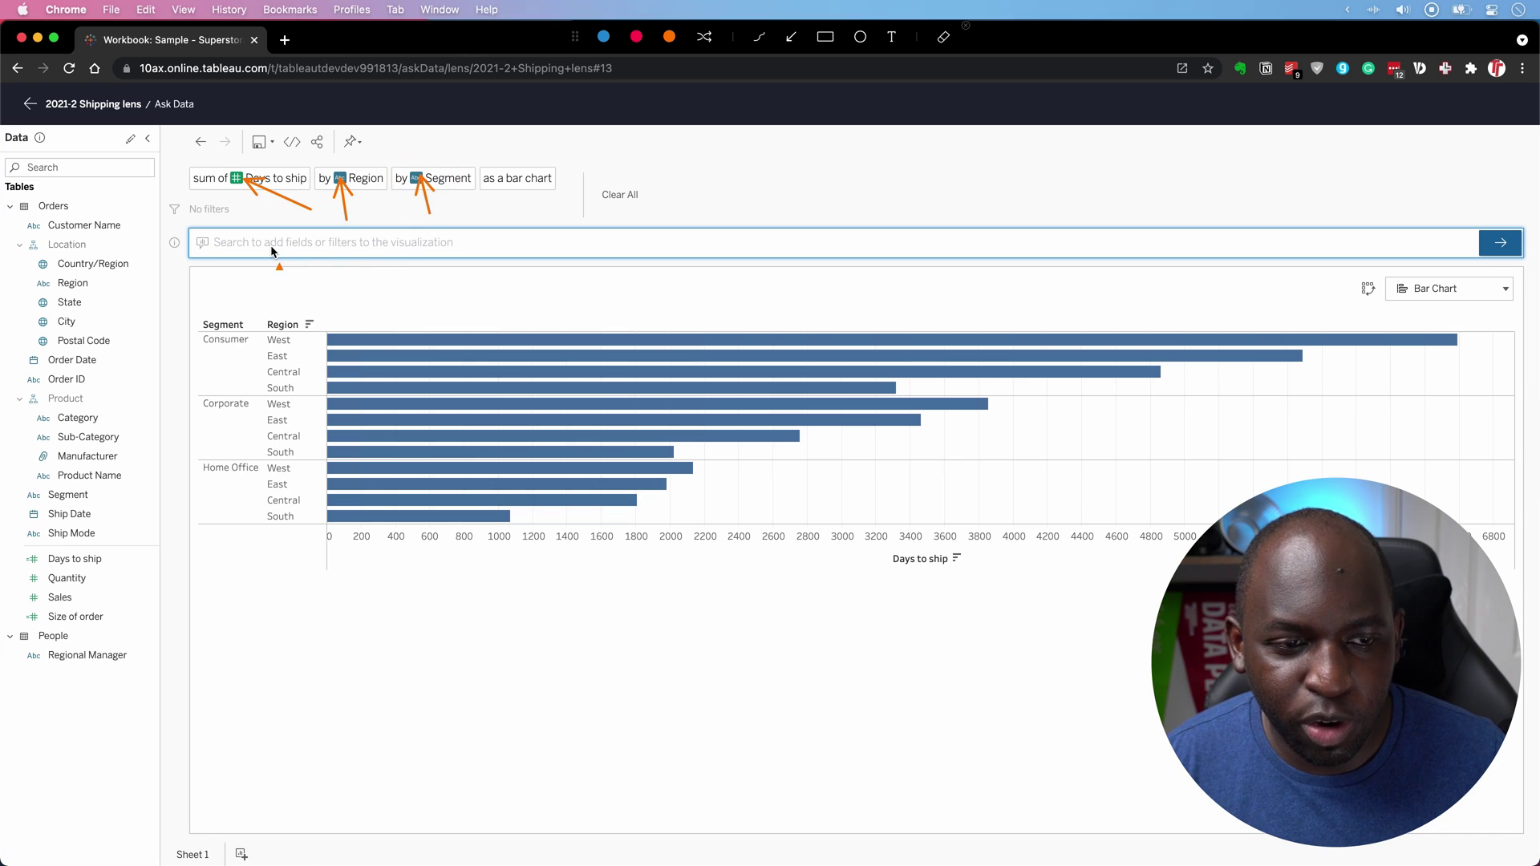
{"action": "key", "text": "ctrl"}
Enter "by" in the Ask Data query and examine the suggested phrases, field values and their source fields and tables.
{"action": "type", "text": "by"}
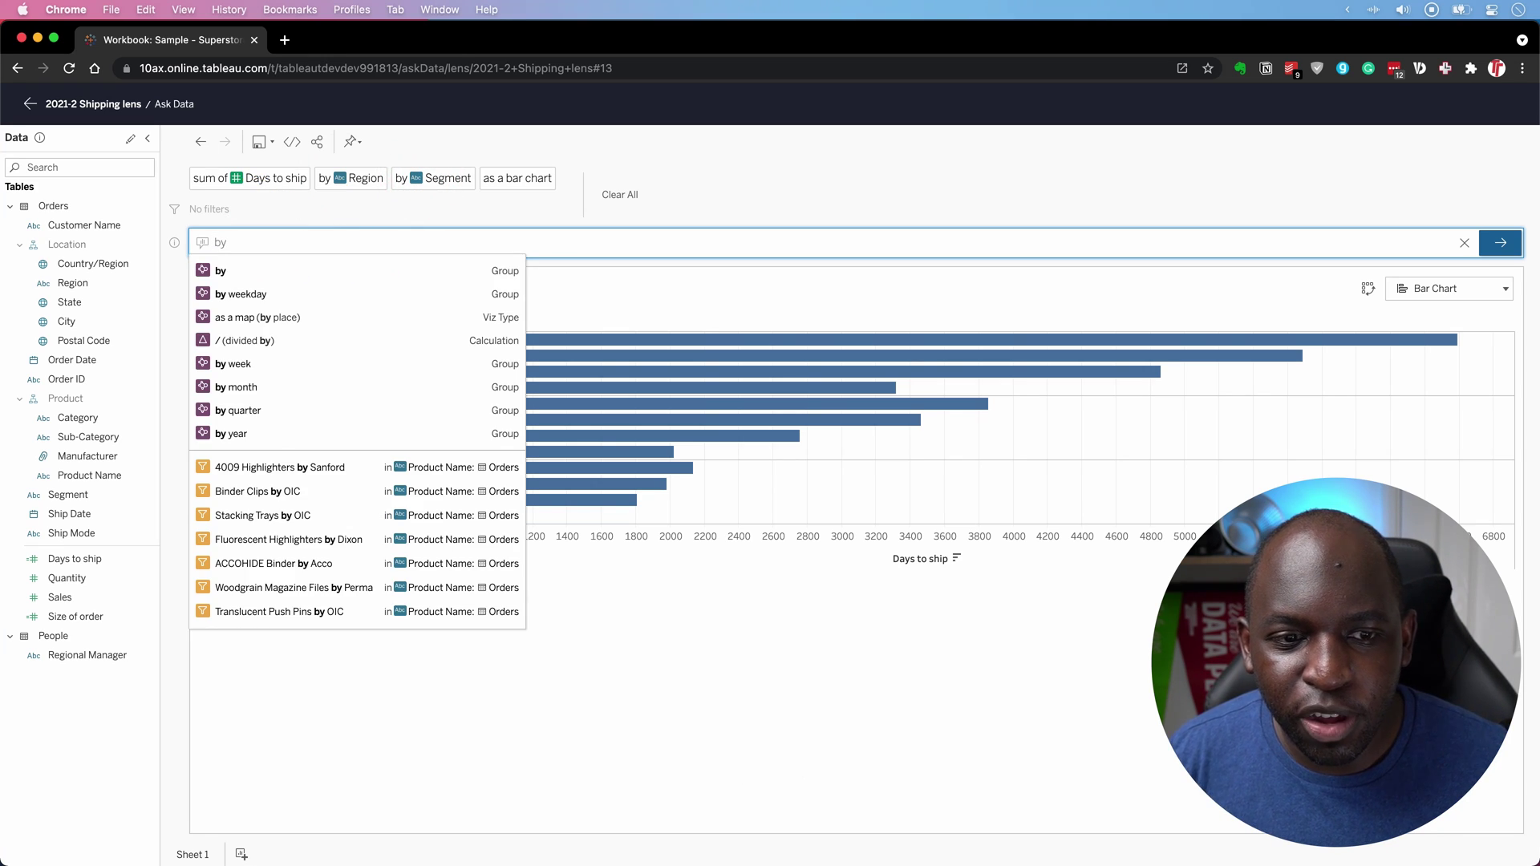
{"action": "key", "text": "ctrl"}
{"action": "left_click_drag", "start_coordinate": [373, 276], "coordinate": [272, 271]}
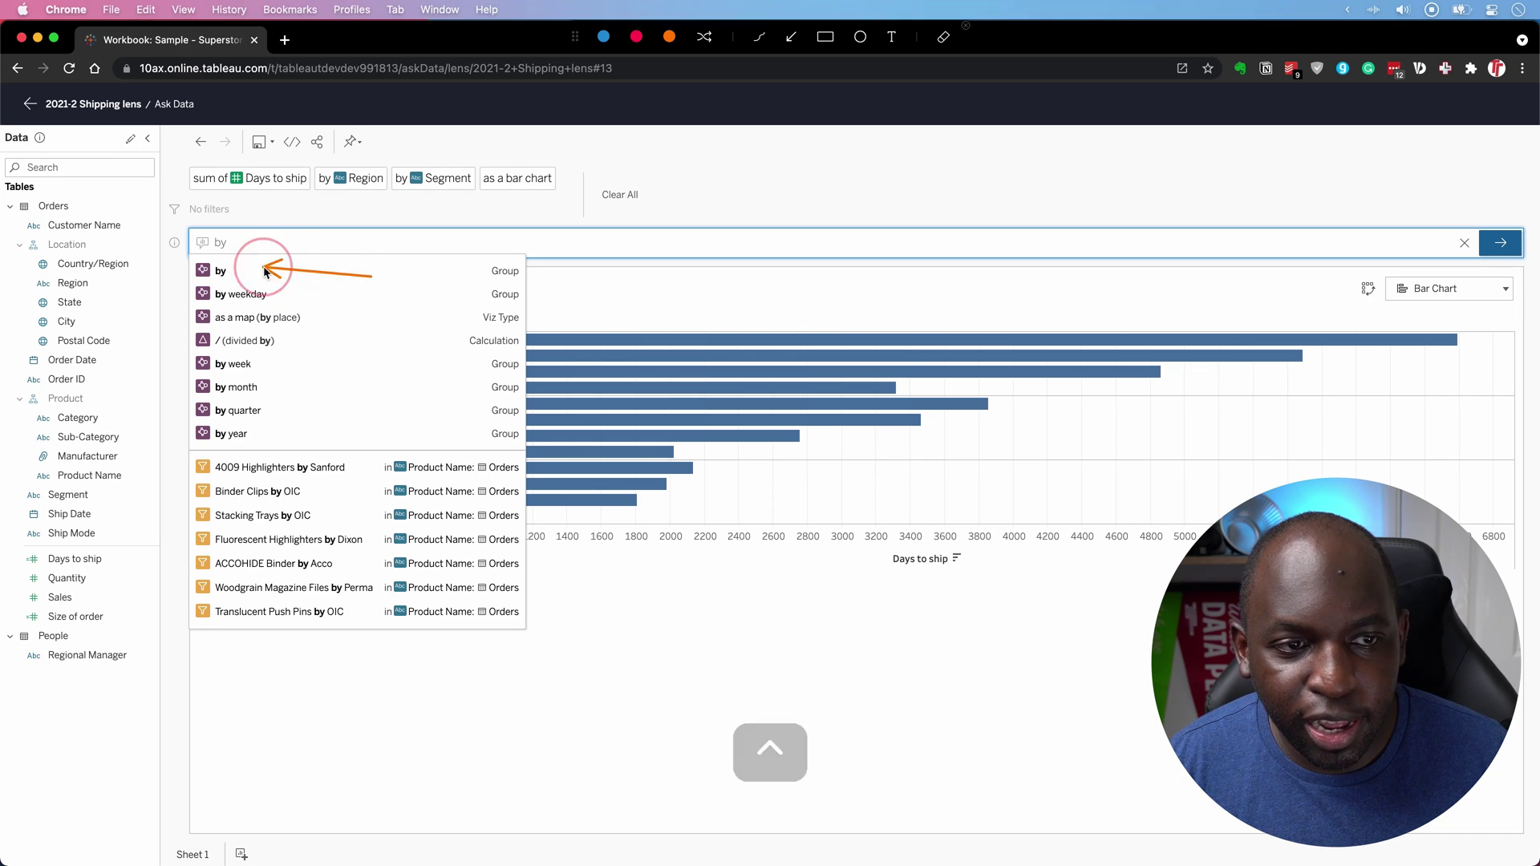
{"action": "left_click_drag", "start_coordinate": [359, 406], "coordinate": [230, 476]}
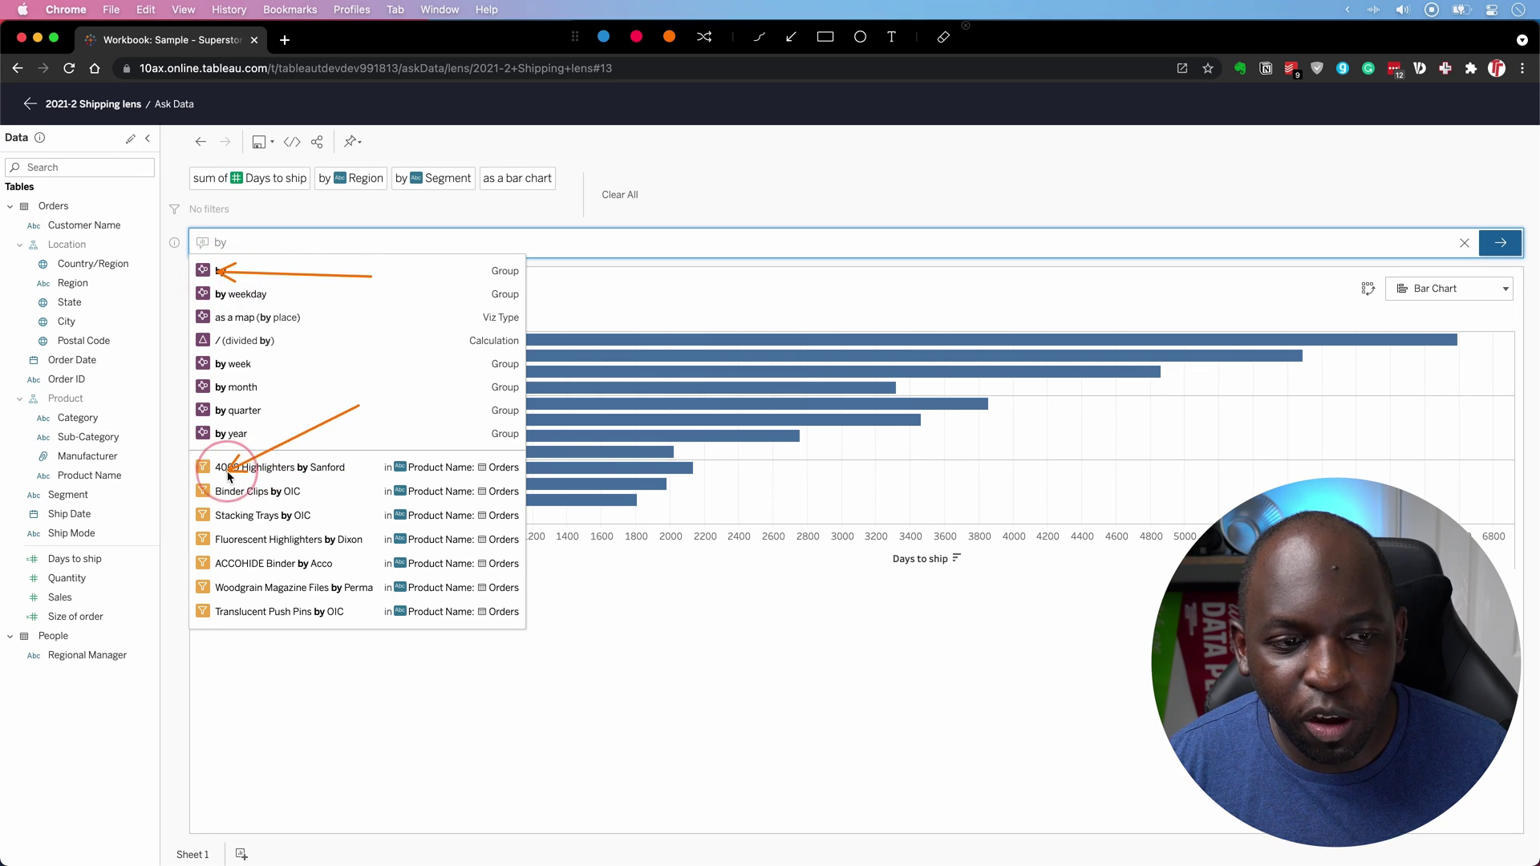
{"action": "left_click_drag", "start_coordinate": [392, 391], "coordinate": [403, 456]}
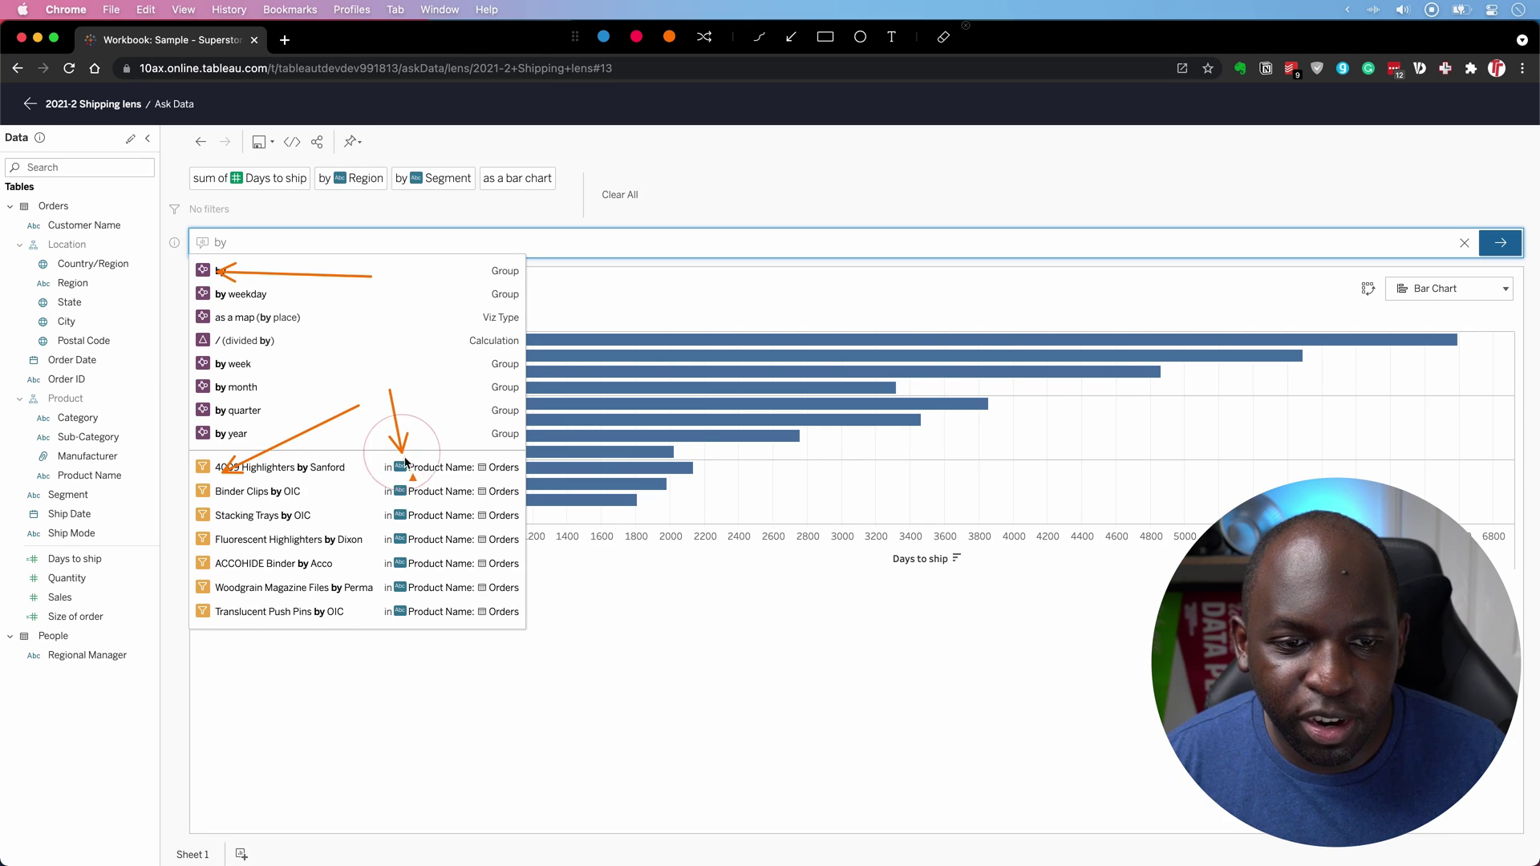
{"action": "left_click_drag", "start_coordinate": [454, 405], "coordinate": [481, 452]}
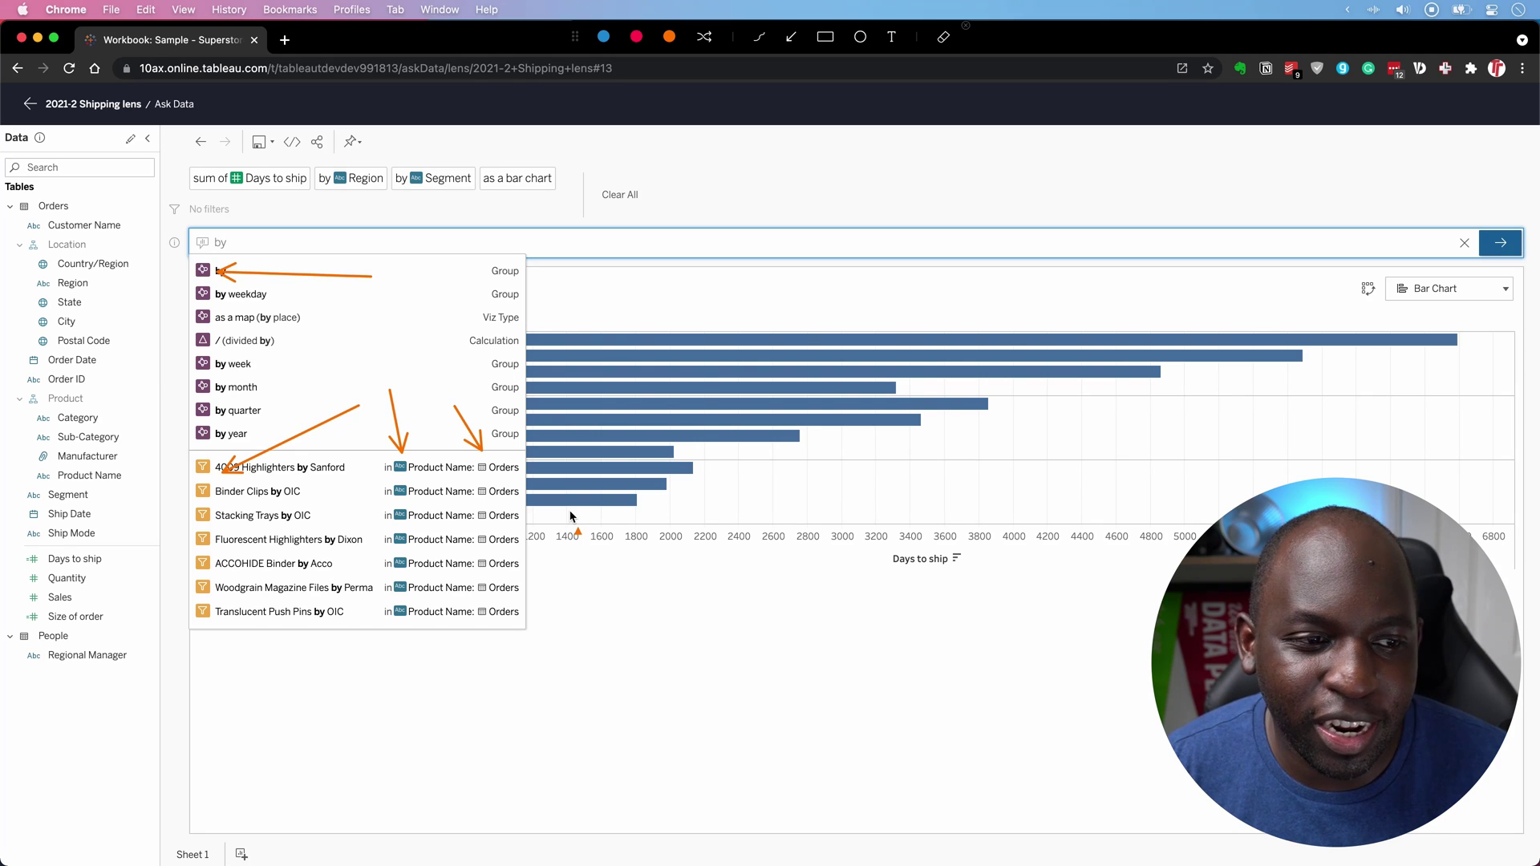
{"action": "key", "text": "ctrl"}
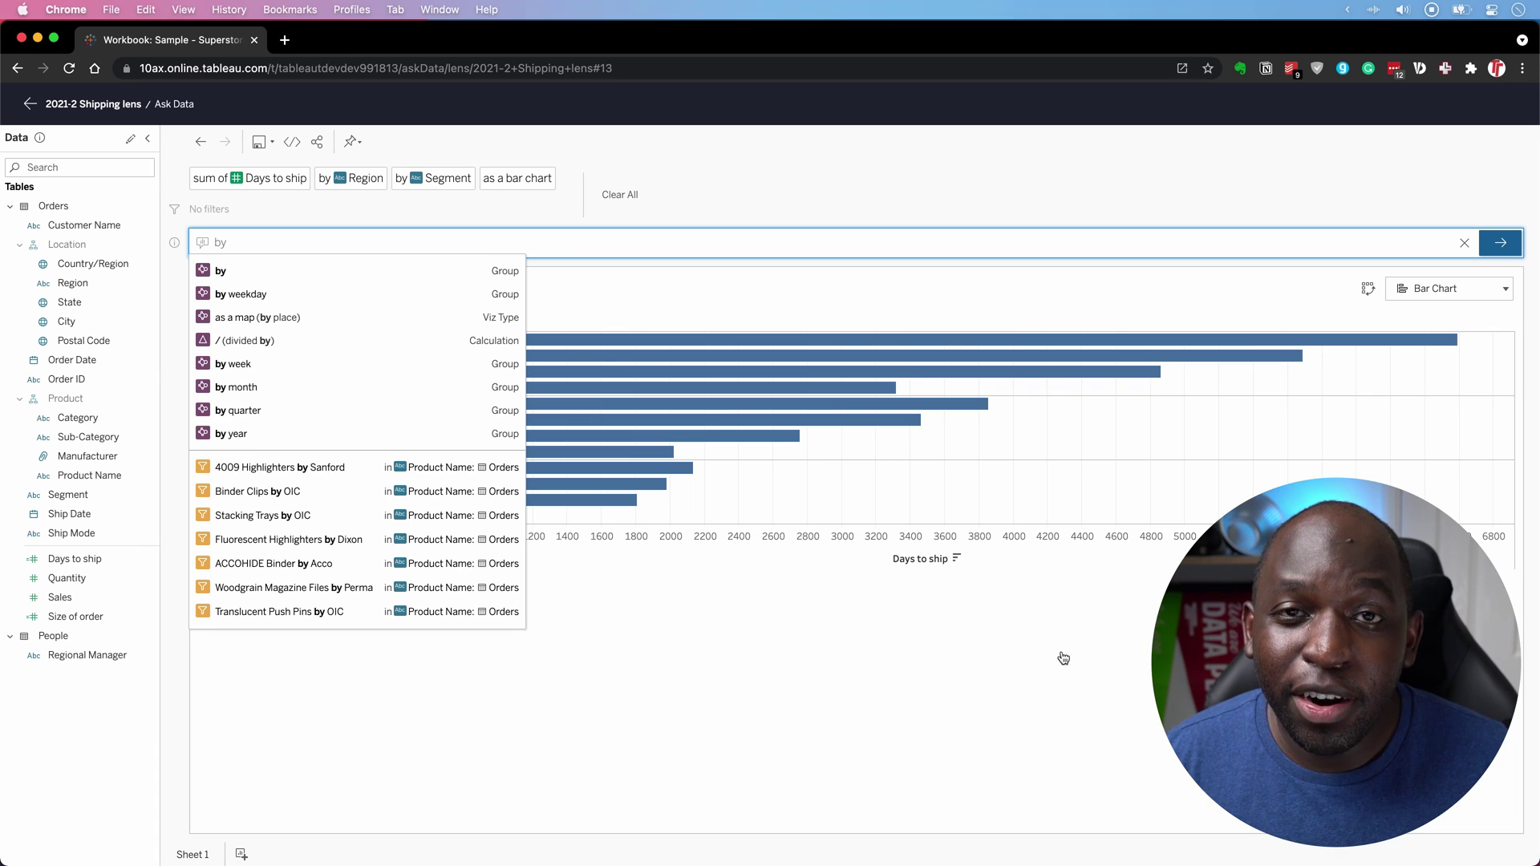
Return to the 2021-2 Shipping lens page and review the Optimize for Ask Data tips.
{"action": "left_click", "coordinate": [72, 105]}
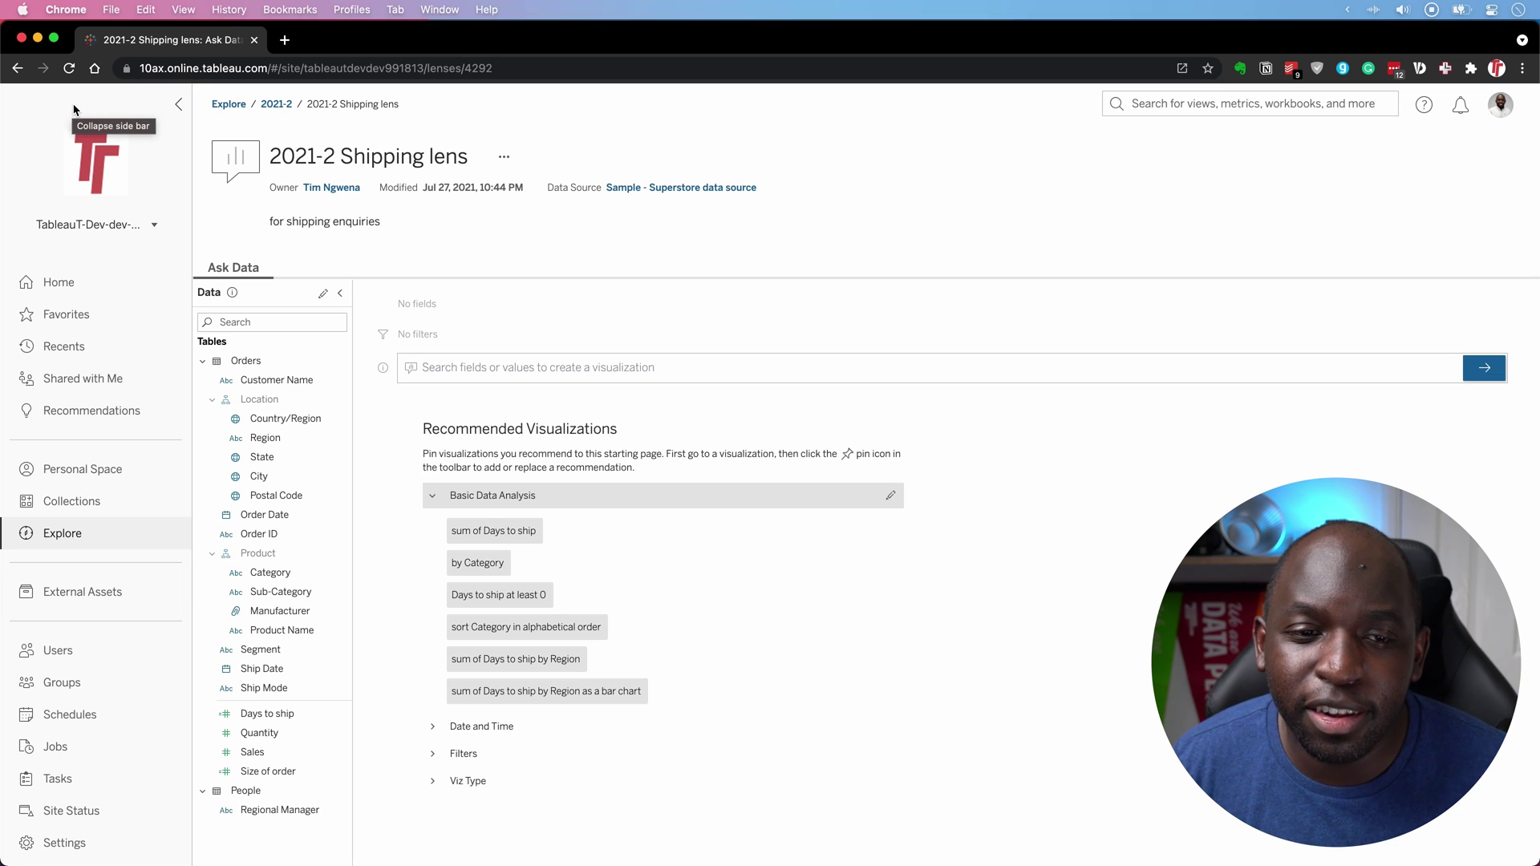
{"action": "key", "text": "ctrl"}
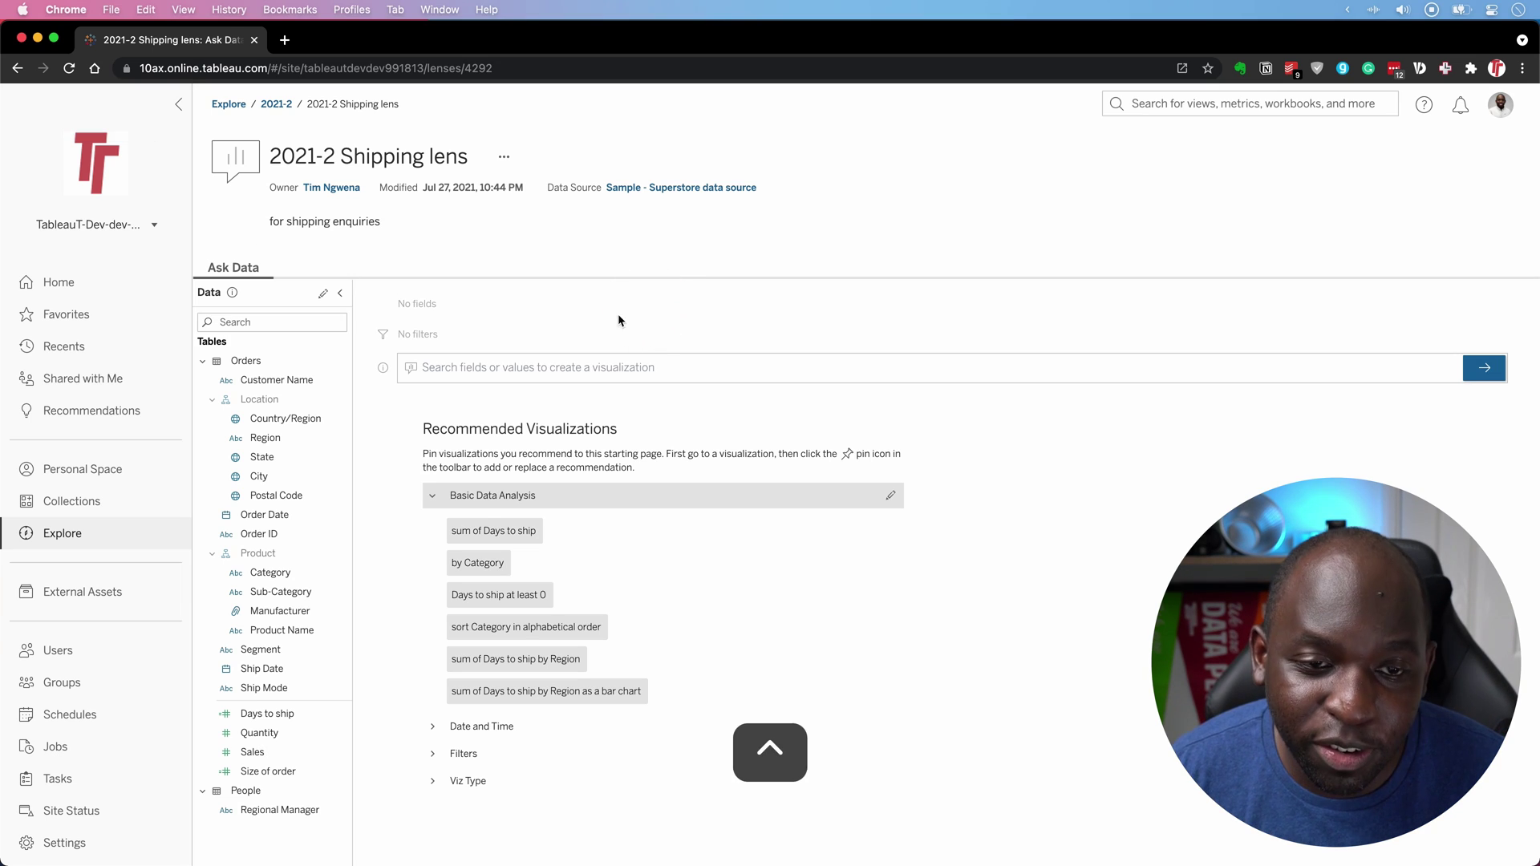
{"action": "left_click_drag", "start_coordinate": [485, 259], "coordinate": [387, 360]}
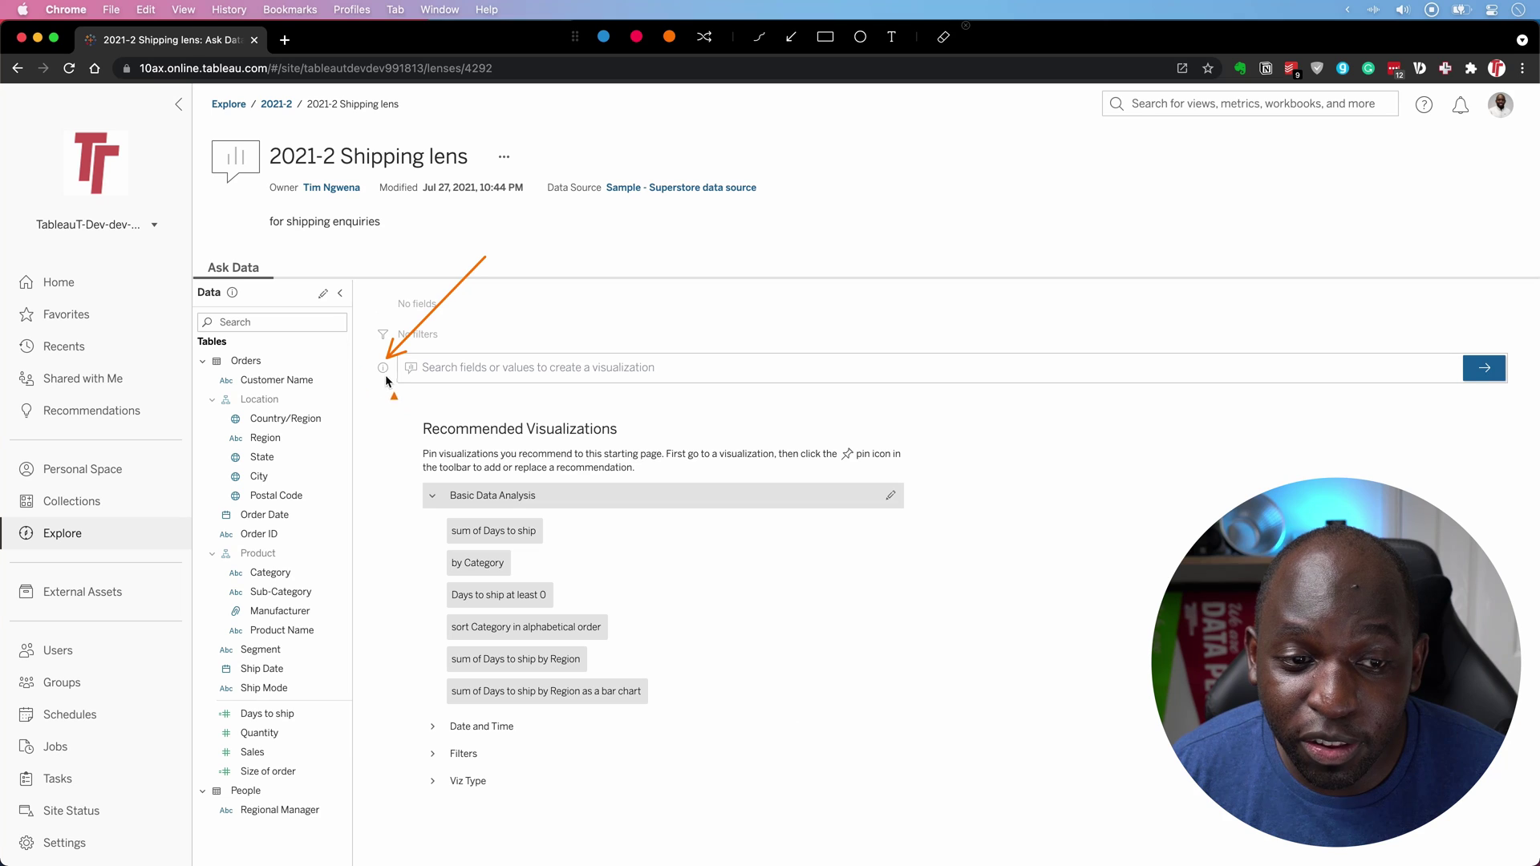
{"action": "key", "text": "ctrl"}
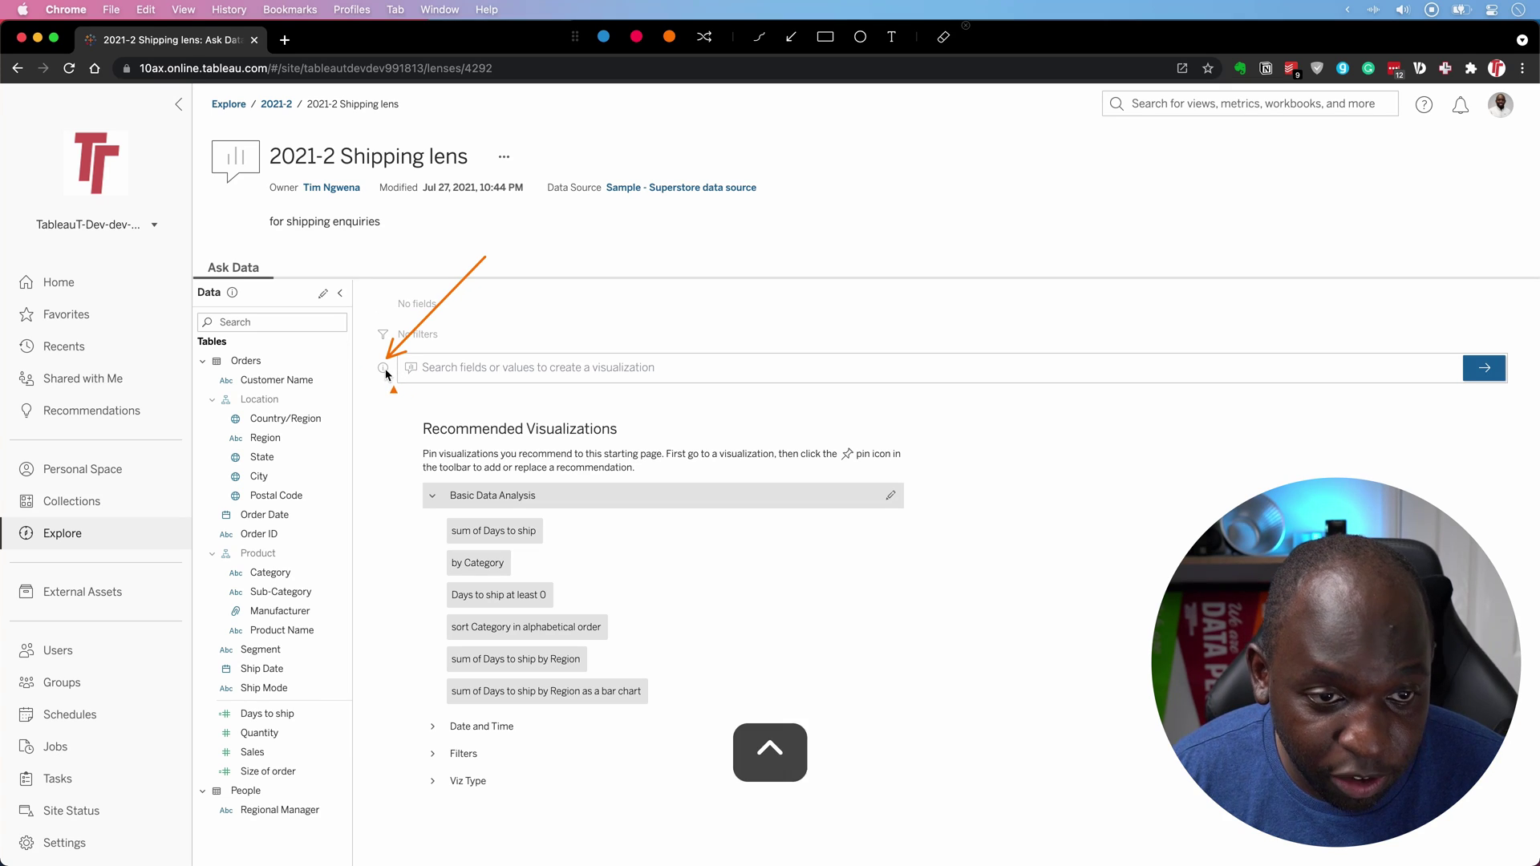
{"action": "left_click", "coordinate": [383, 371]}
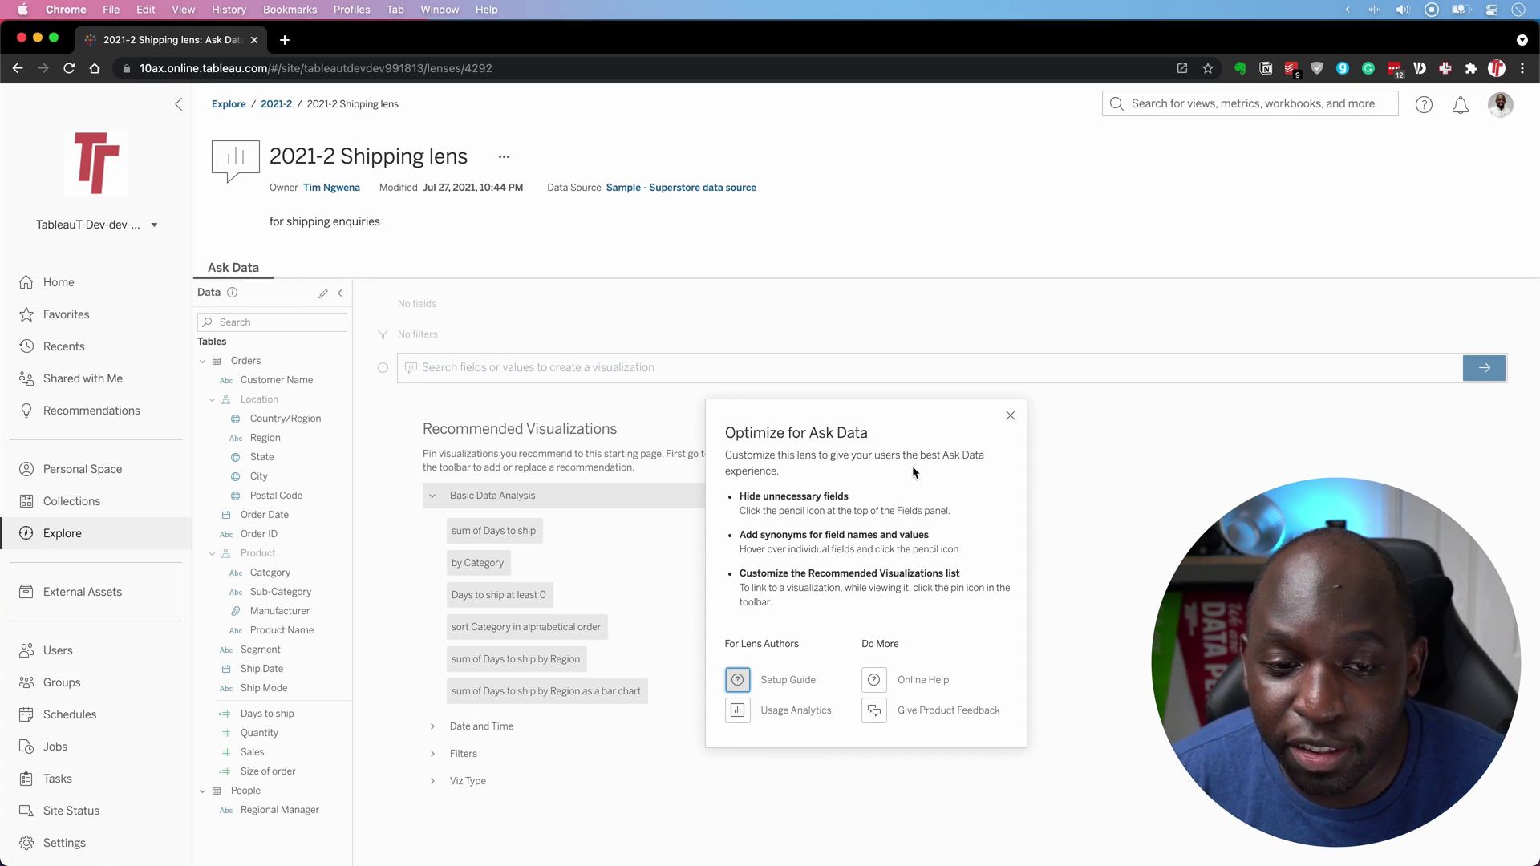
{"action": "left_click", "coordinate": [1010, 416]}
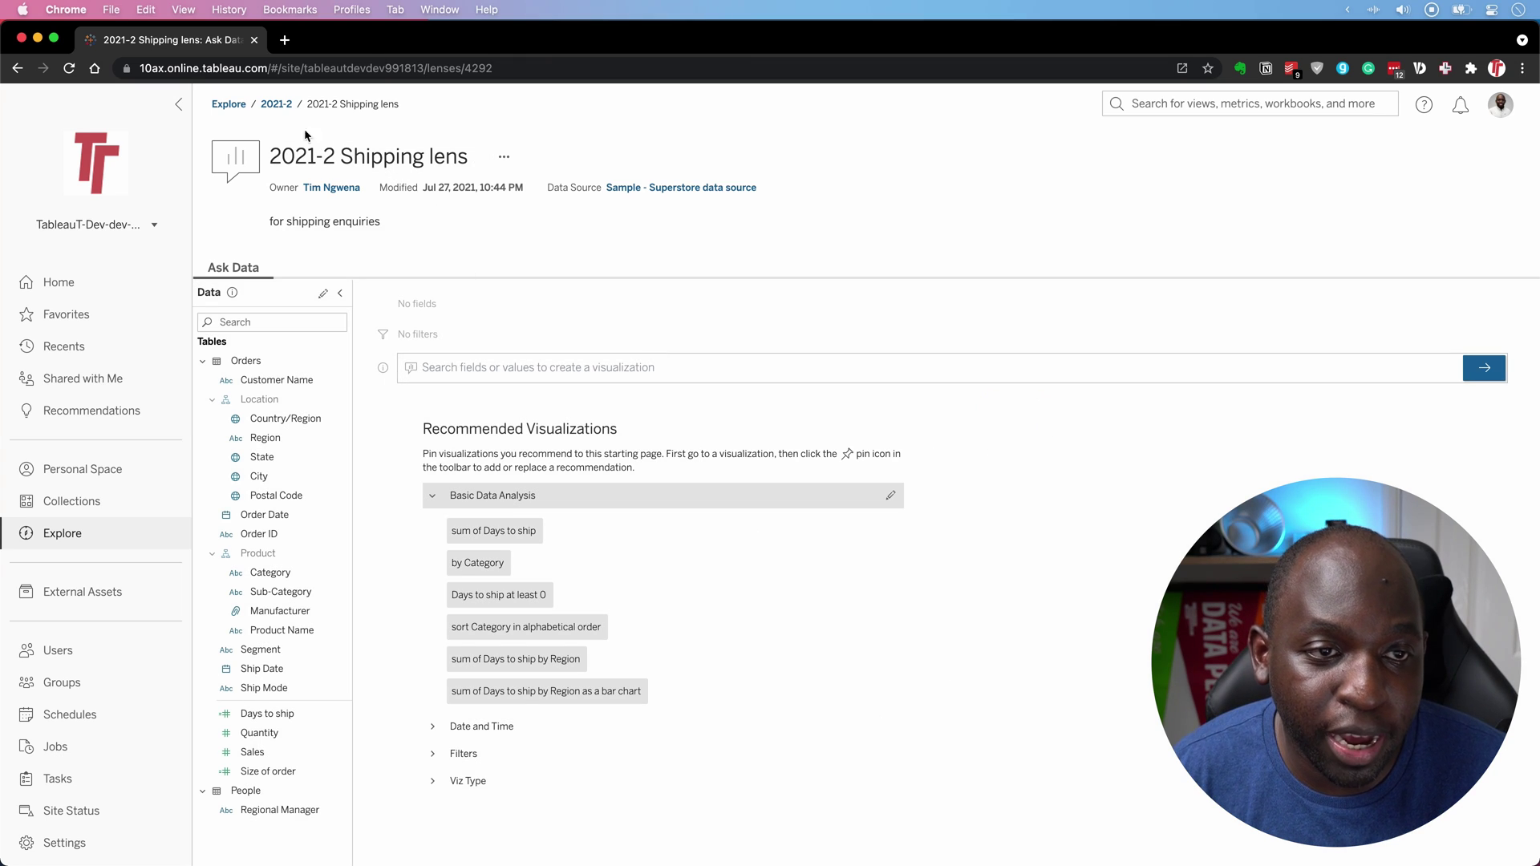
Publish a new lens named "test 21-3 lens" from the Sample - Superstore data source in the 2021-2 project.
{"action": "left_click", "coordinate": [709, 198]}
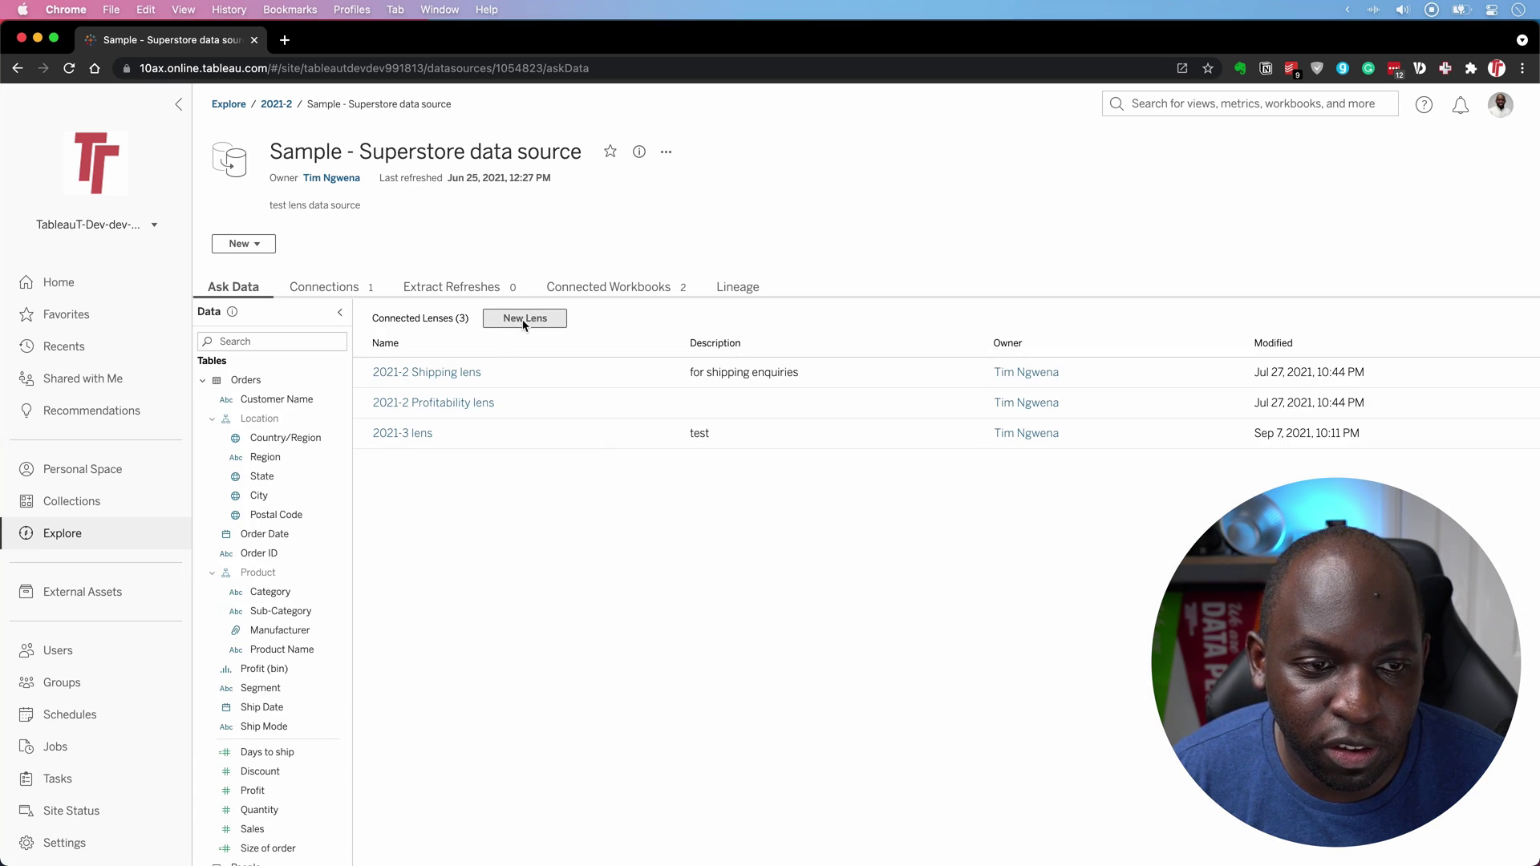
{"action": "left_click", "coordinate": [524, 319]}
{"action": "left_click", "coordinate": [773, 467]}
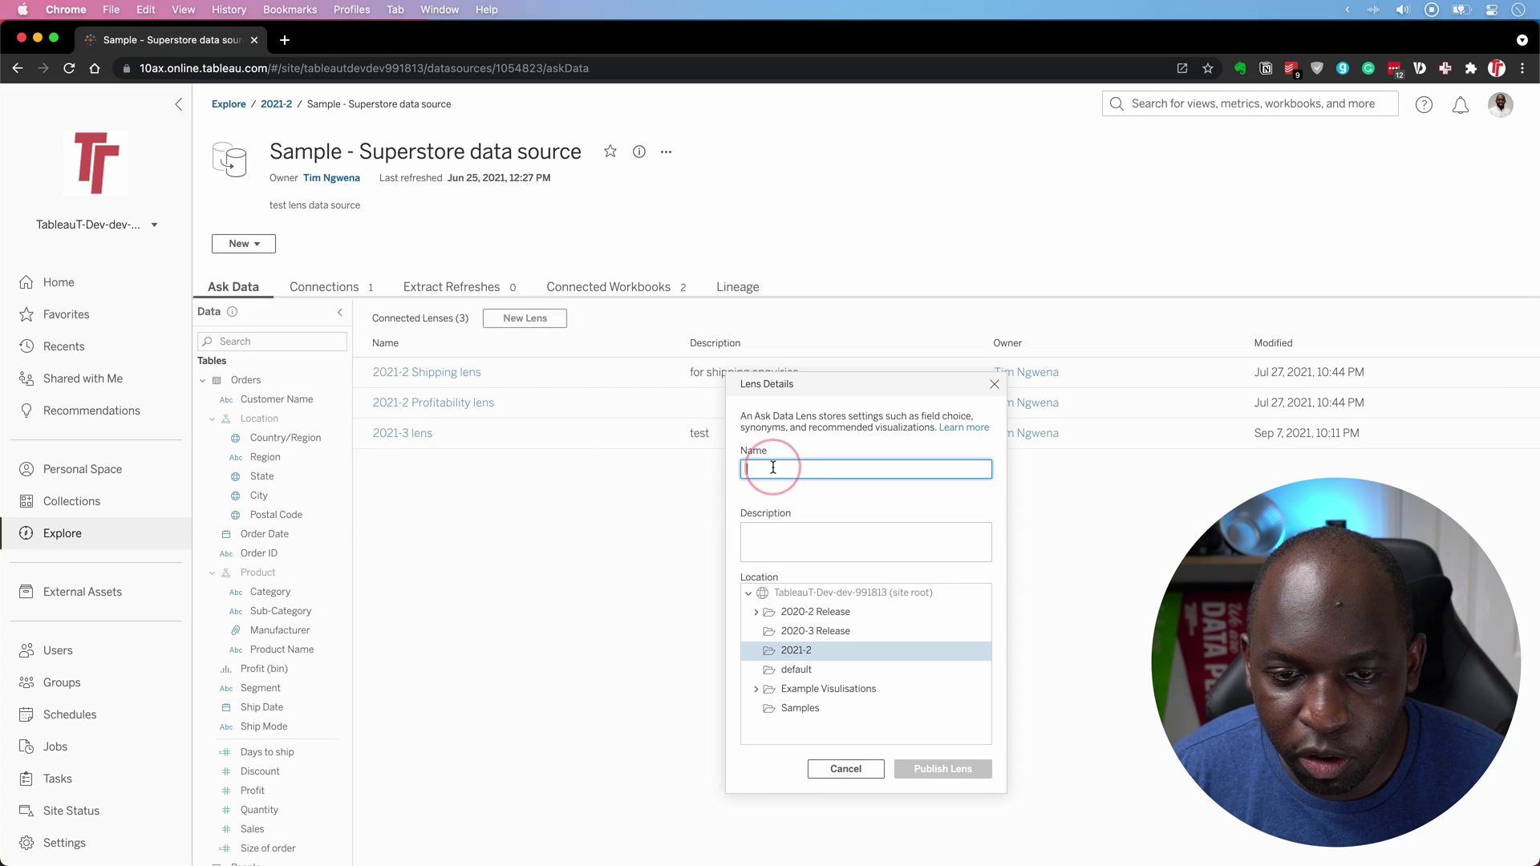
{"action": "type", "text": "test 2"}
{"action": "type", "text": "2"}
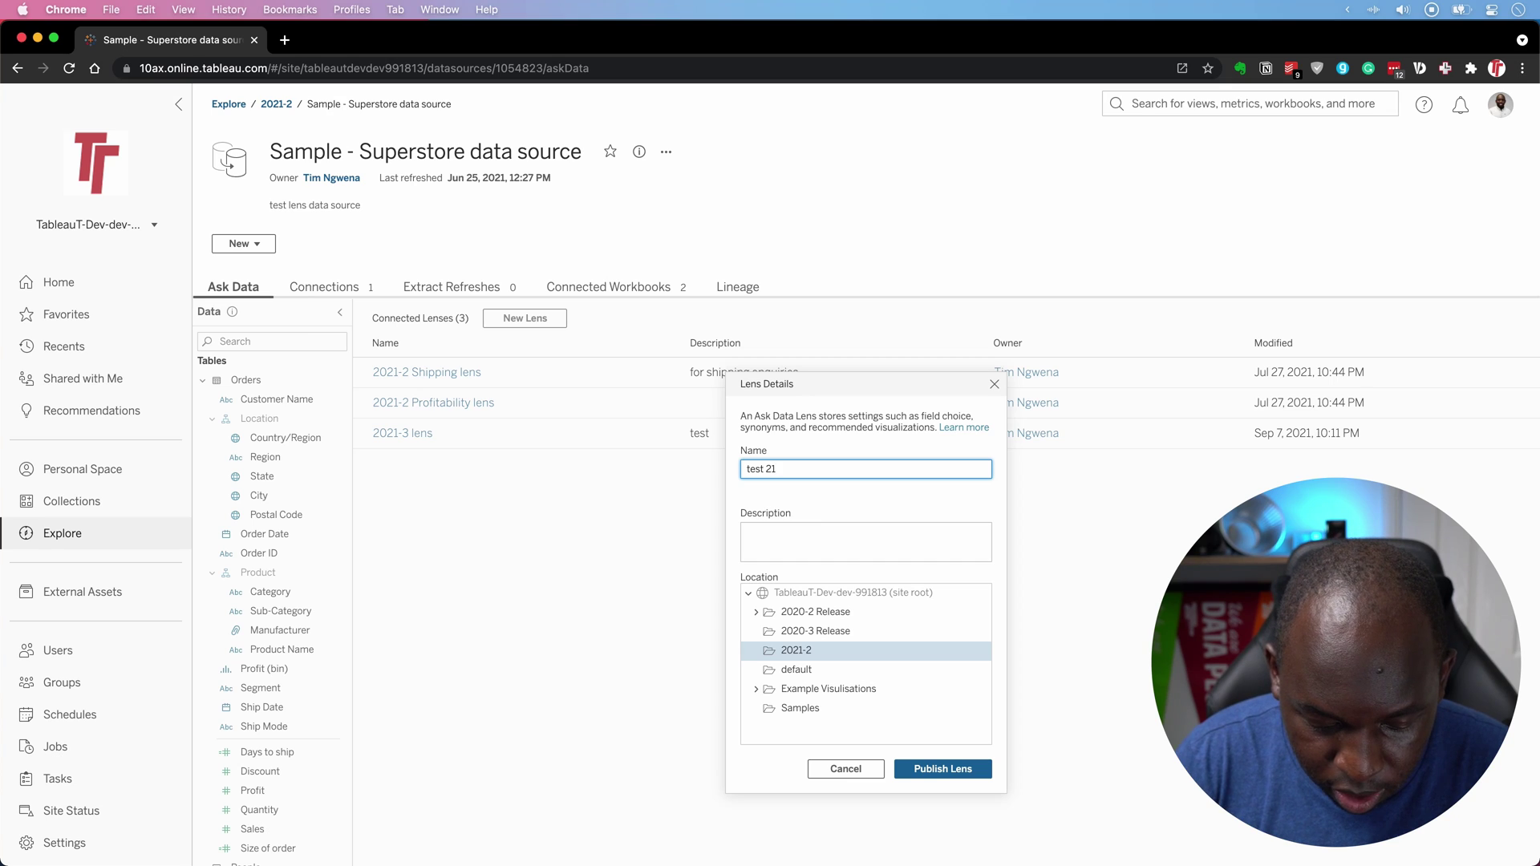
{"action": "type", "text": "-3 lens"}
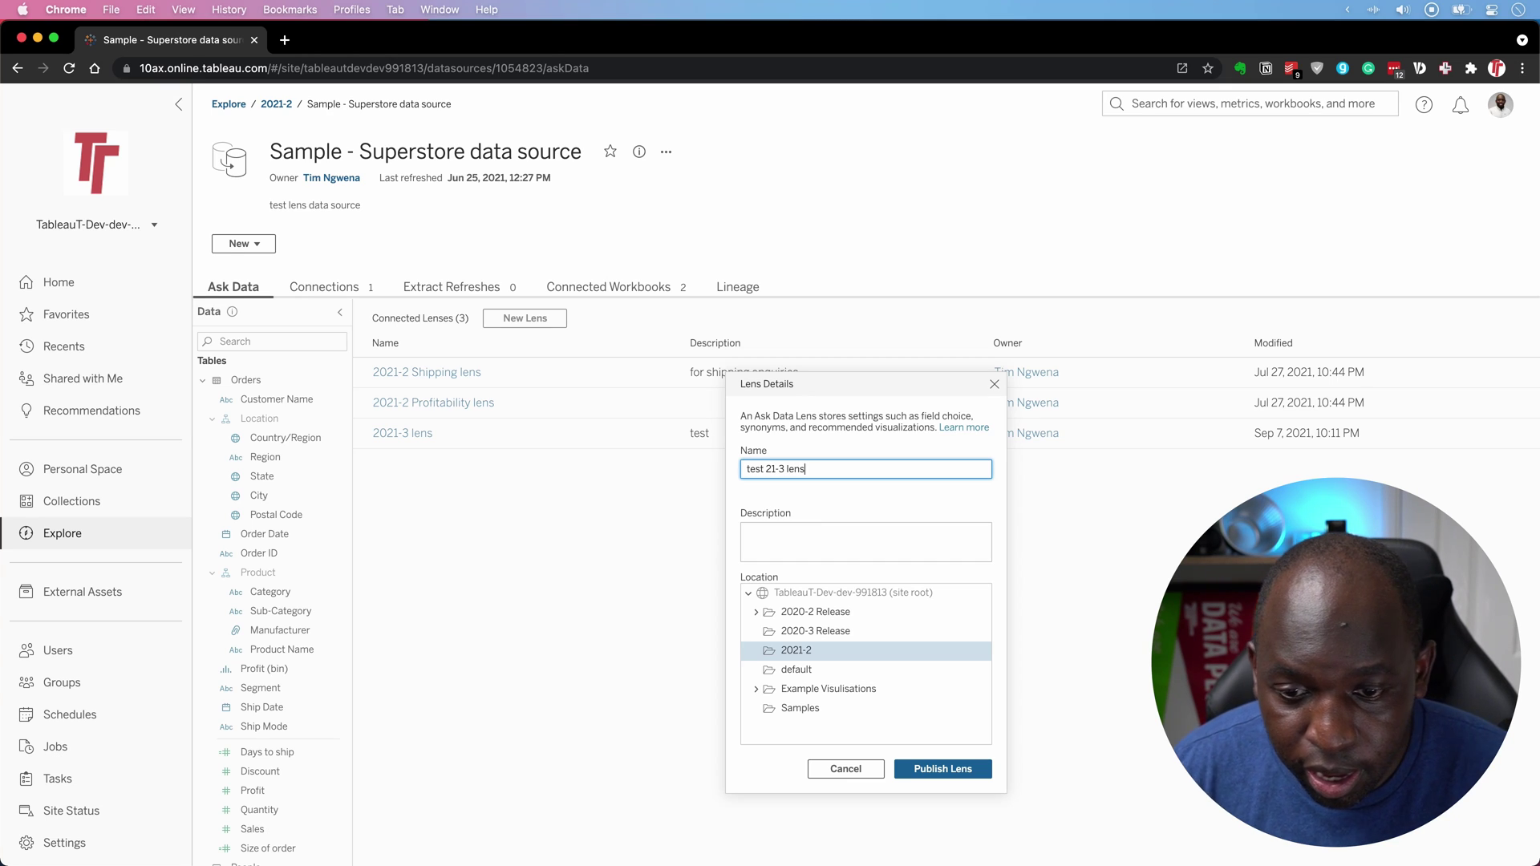
{"action": "left_click", "coordinate": [938, 770]}
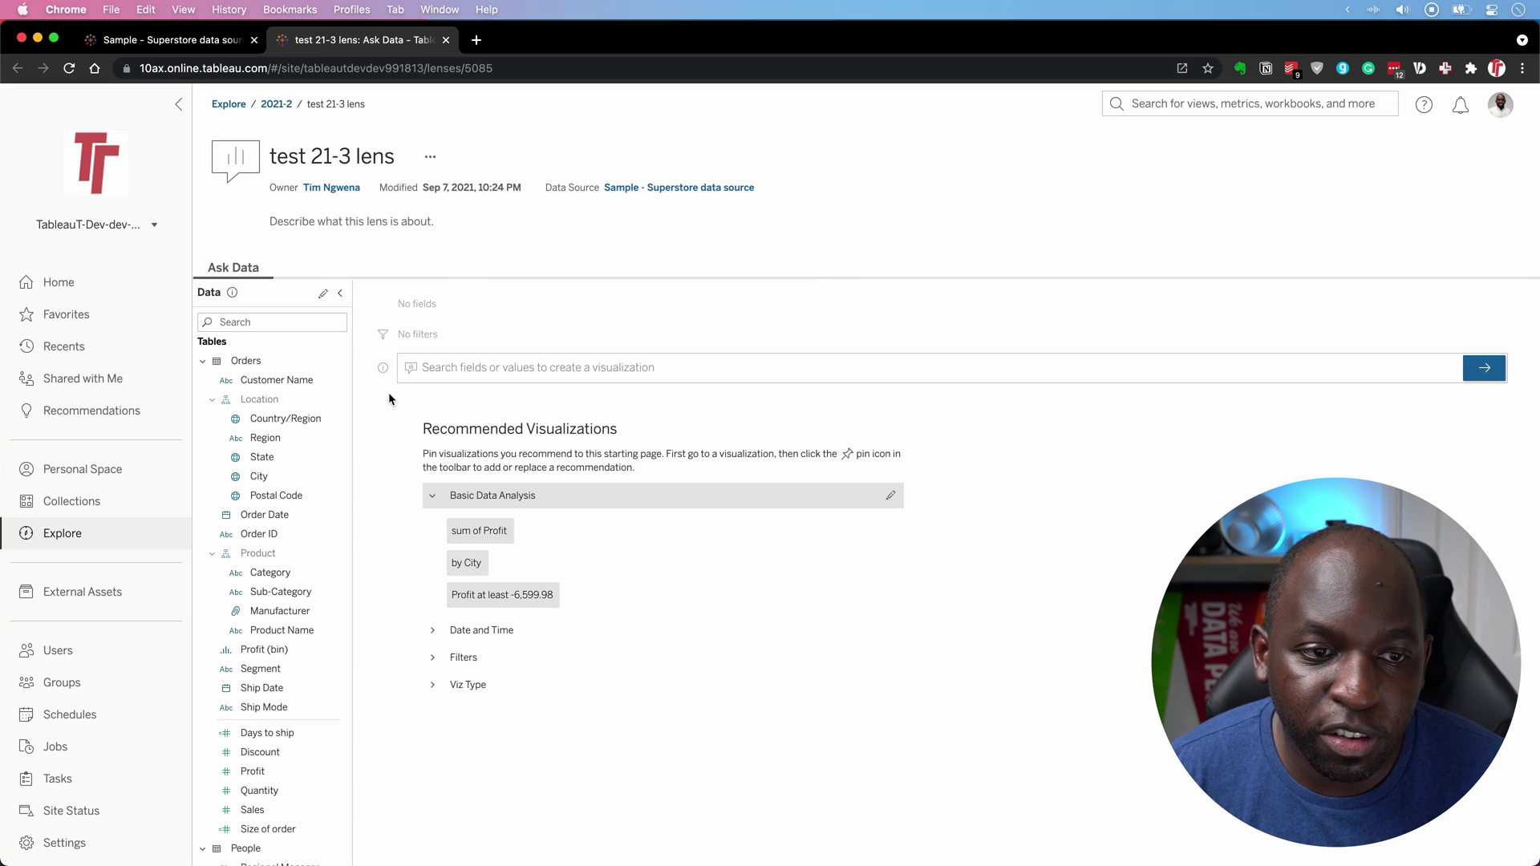
Check the new lens's Optimize for Ask Data tips and exclude all fields under Location and Product from the lens.
{"action": "left_click", "coordinate": [381, 369]}
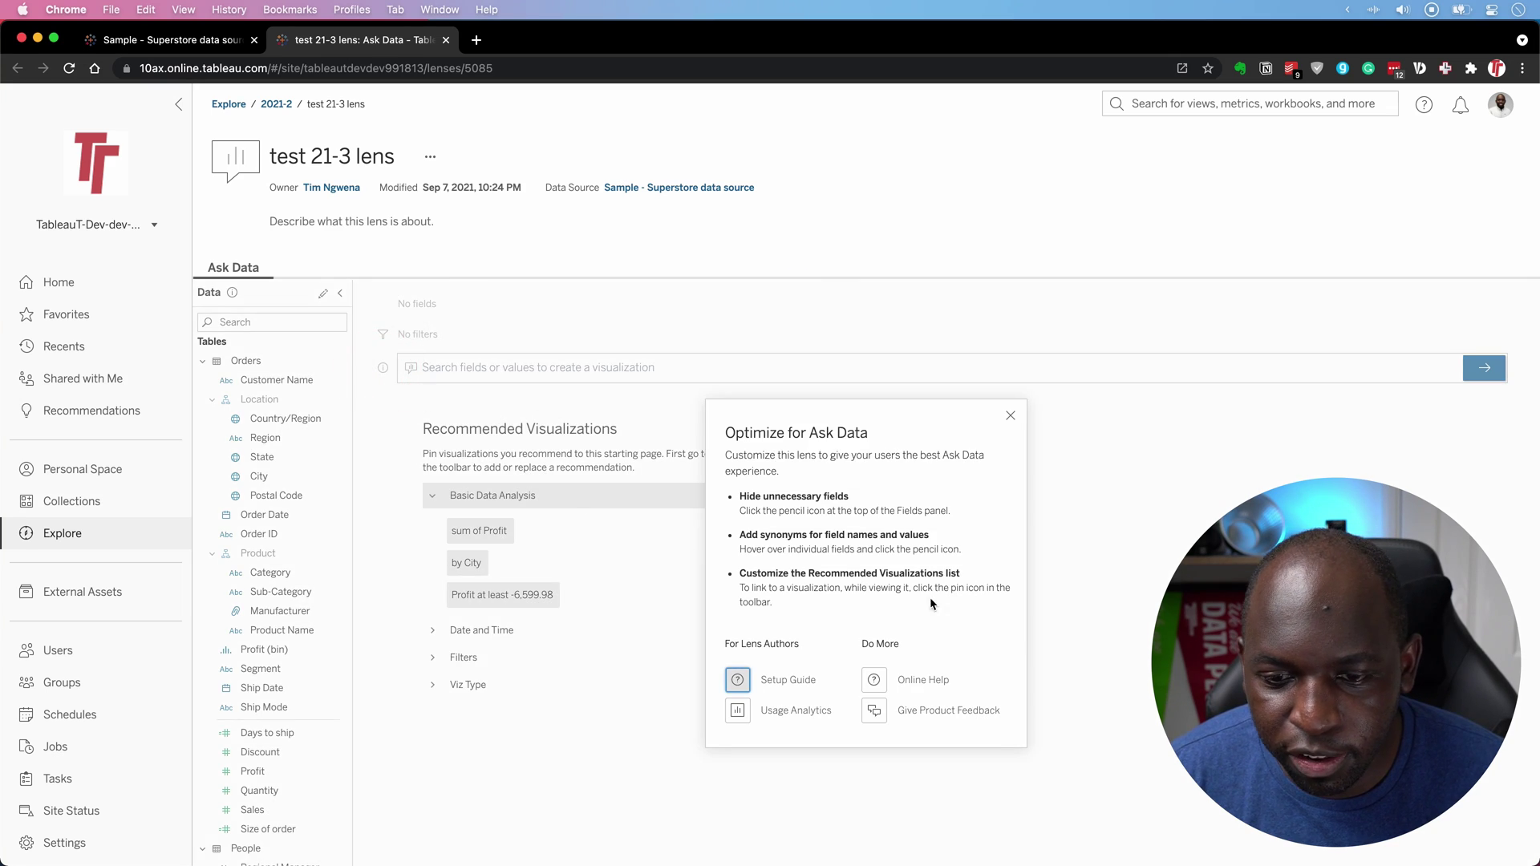
{"action": "left_click", "coordinate": [1011, 415]}
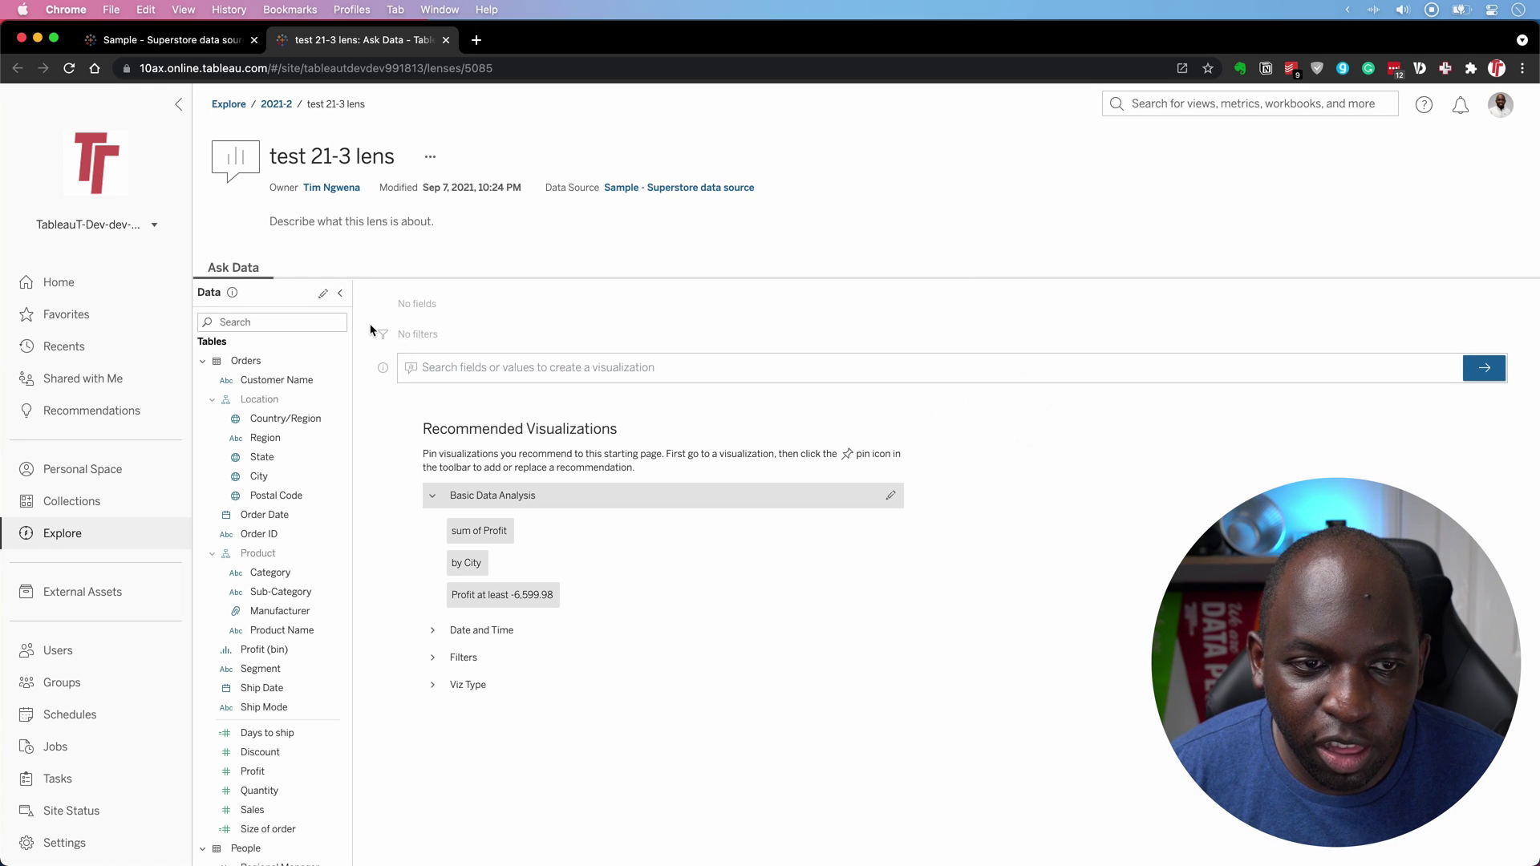
{"action": "left_click", "coordinate": [324, 295]}
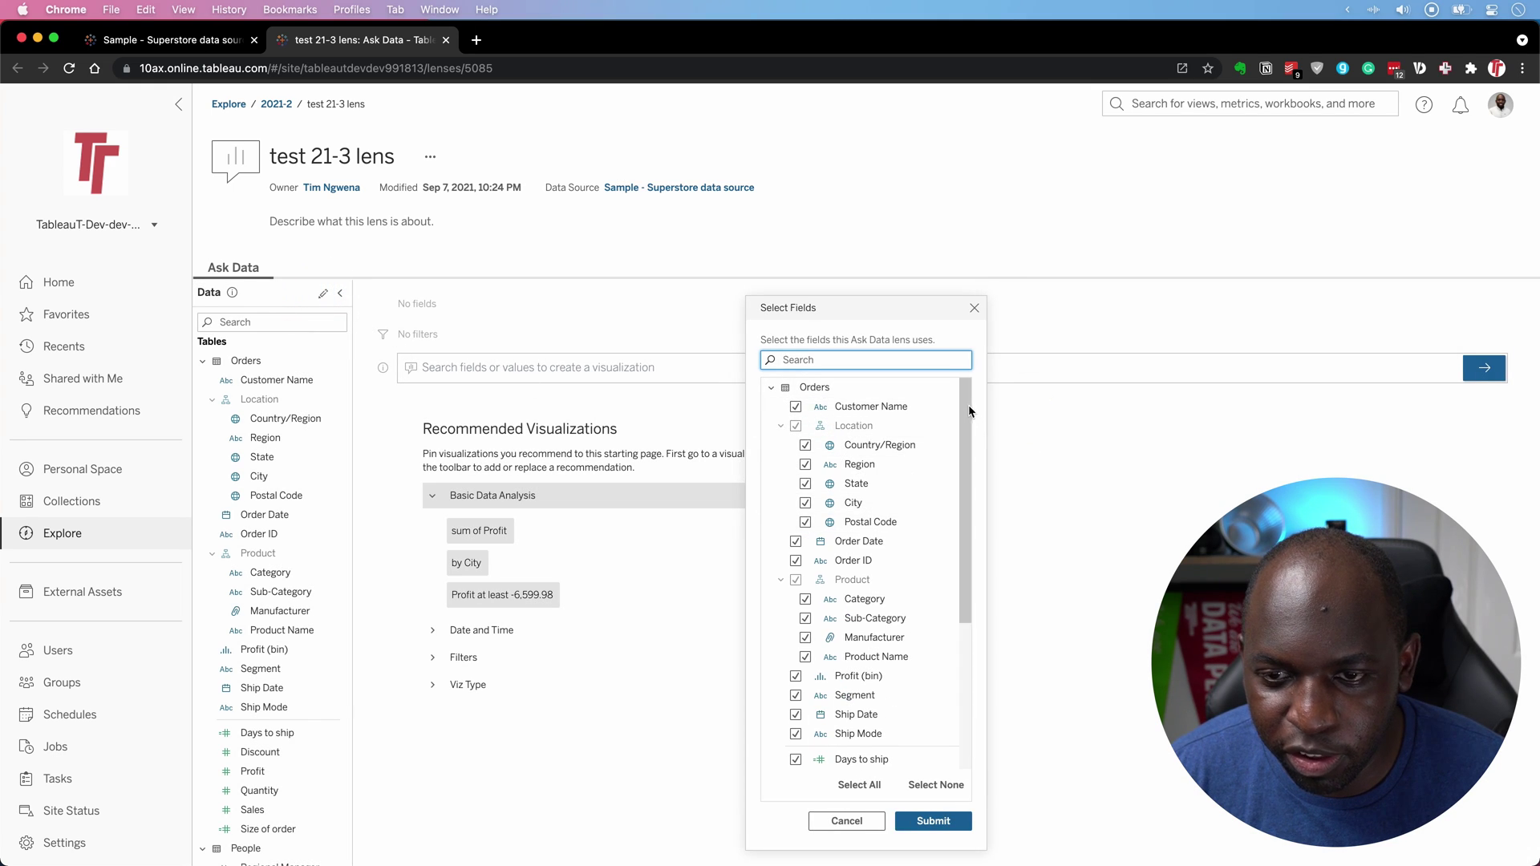
{"action": "left_click_drag", "start_coordinate": [969, 406], "coordinate": [977, 634]}
{"action": "left_click_drag", "start_coordinate": [970, 532], "coordinate": [818, 389]}
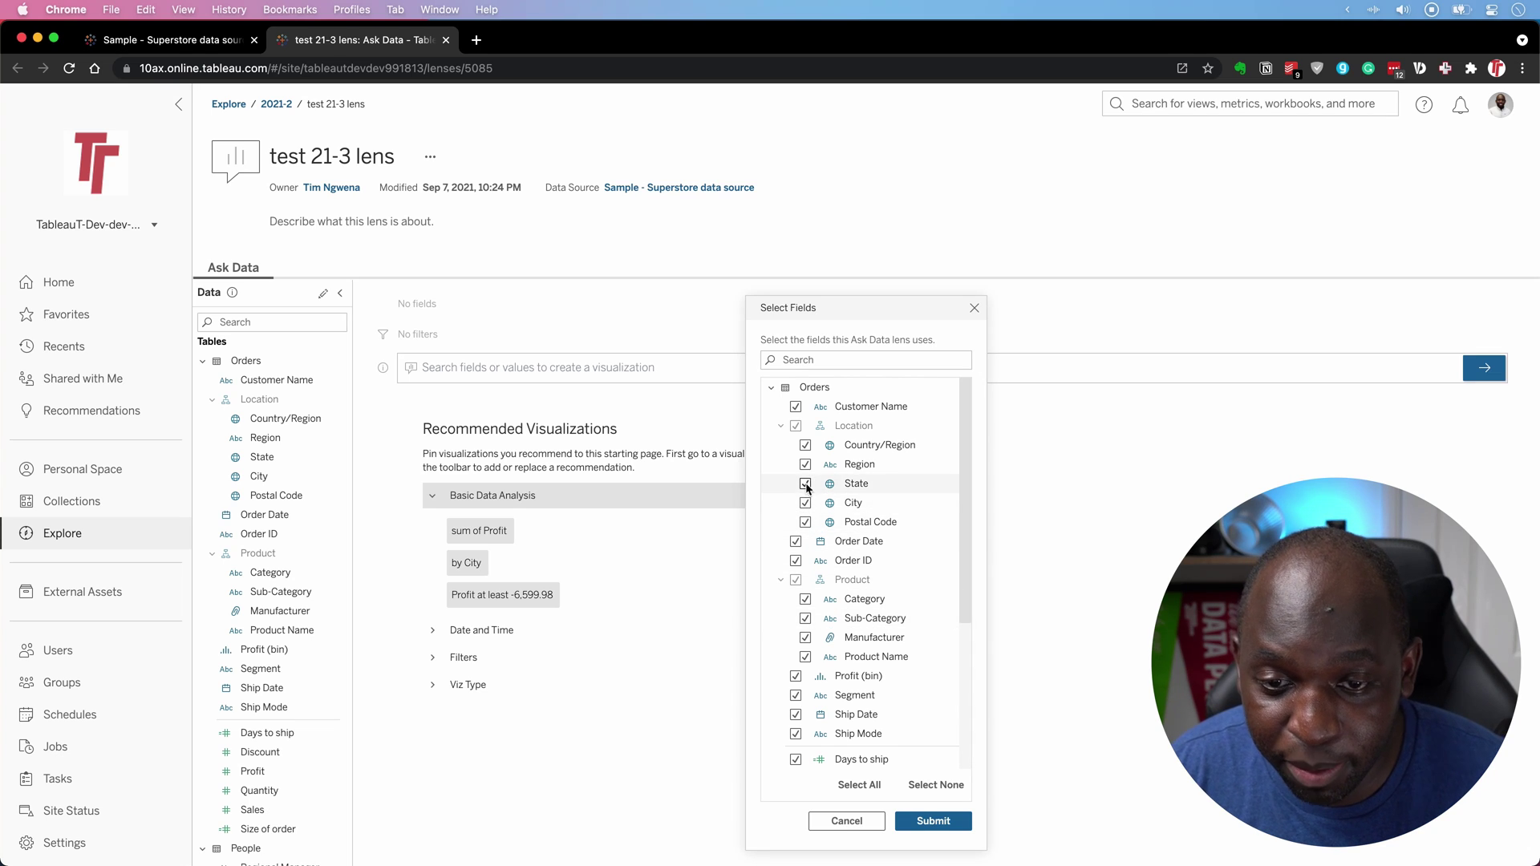
{"action": "left_click", "coordinate": [805, 445]}
{"action": "left_click", "coordinate": [805, 599]}
{"action": "left_click", "coordinate": [933, 821]}
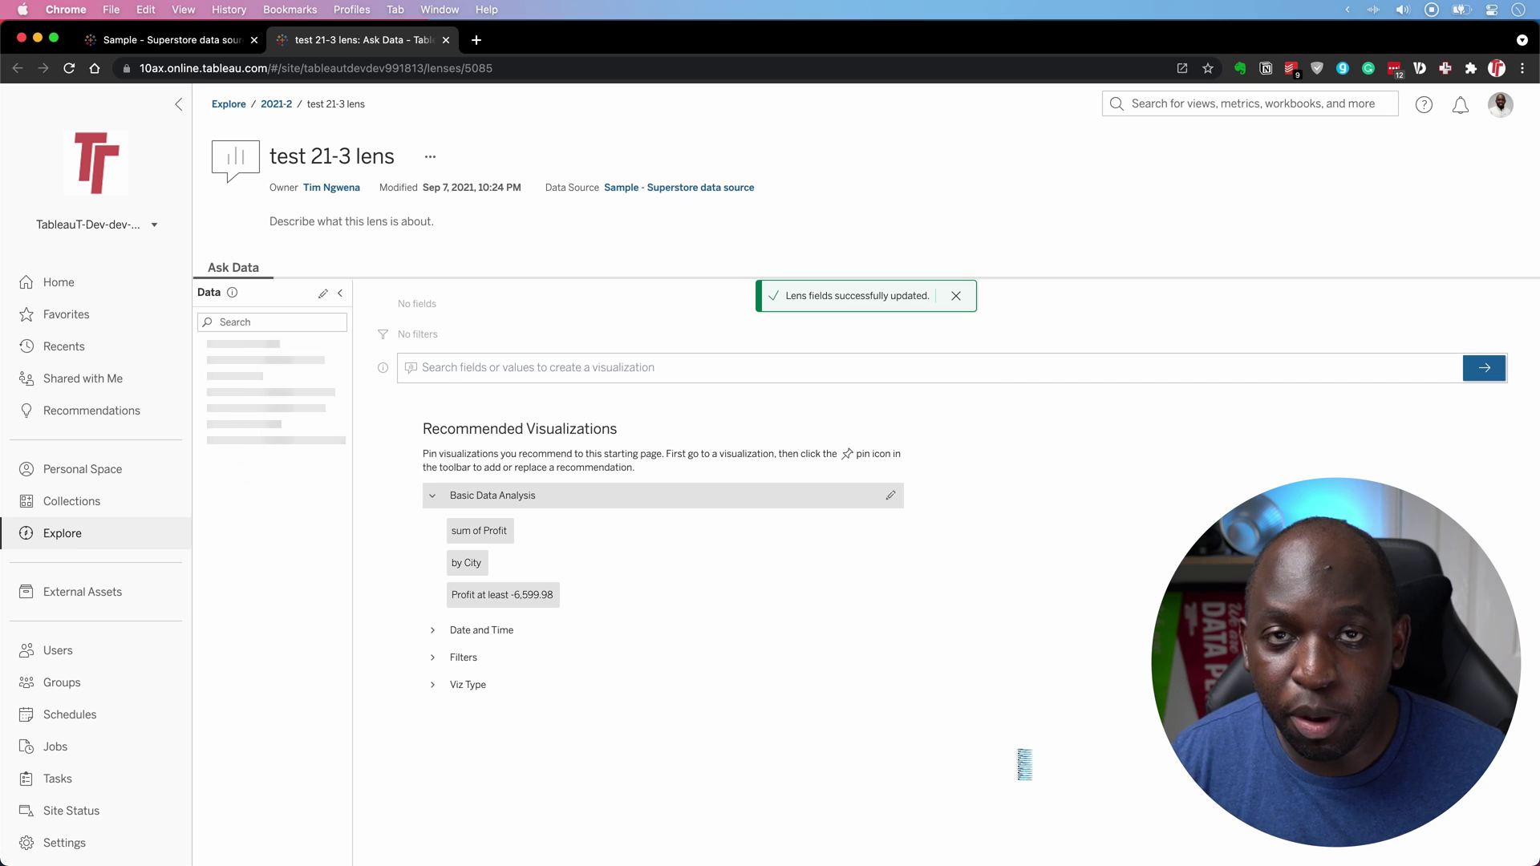
Point out the info control beside the query field and reopen the Optimize for Ask Data tips for test 21-3 lens.
{"action": "left_click_drag", "start_coordinate": [558, 283], "coordinate": [405, 362]}
{"action": "key", "text": "Escape"}
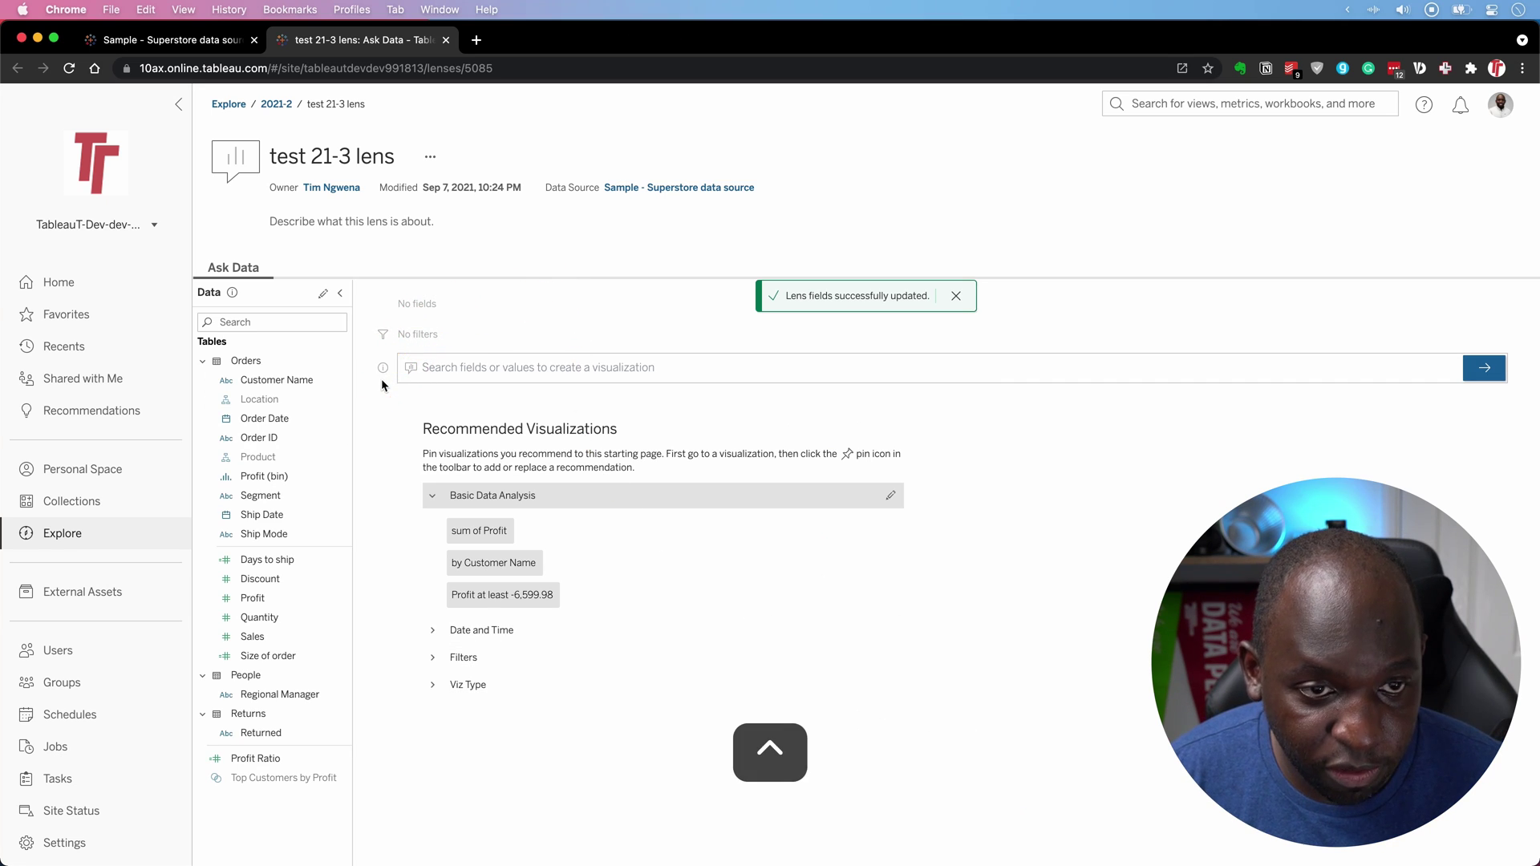
{"action": "left_click", "coordinate": [384, 368]}
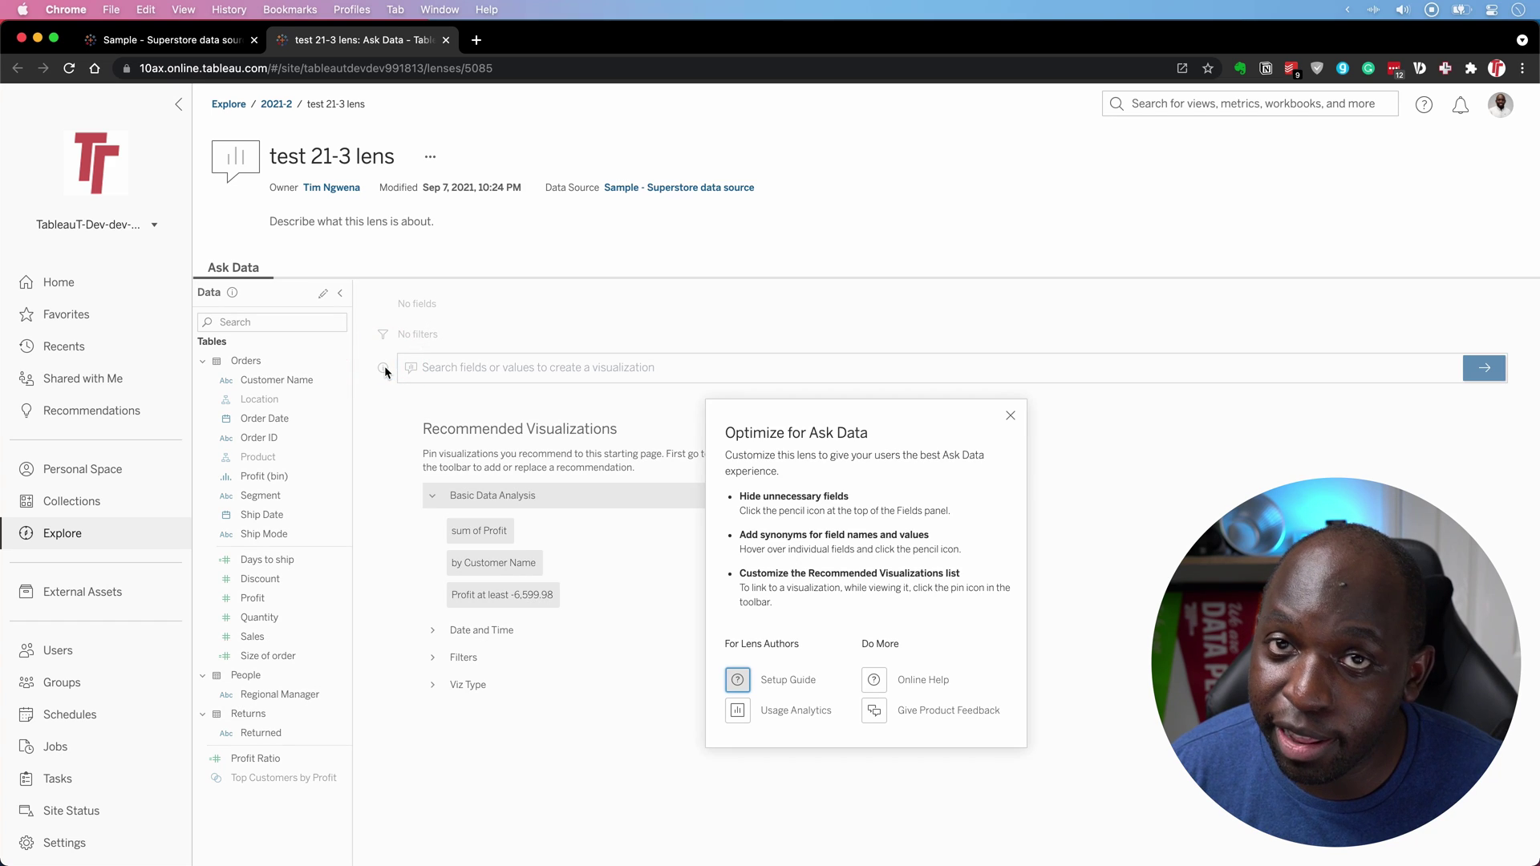